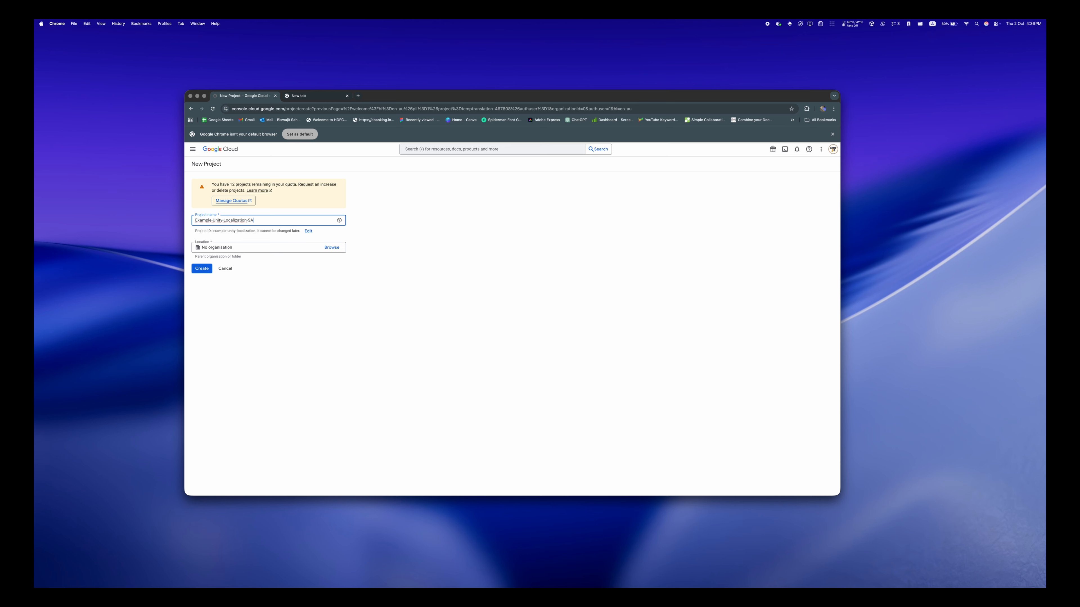
- Create the Example-Unity-Localization-SA project and open it from its creation notification
{"action": "left_click", "coordinate": [202, 269]}
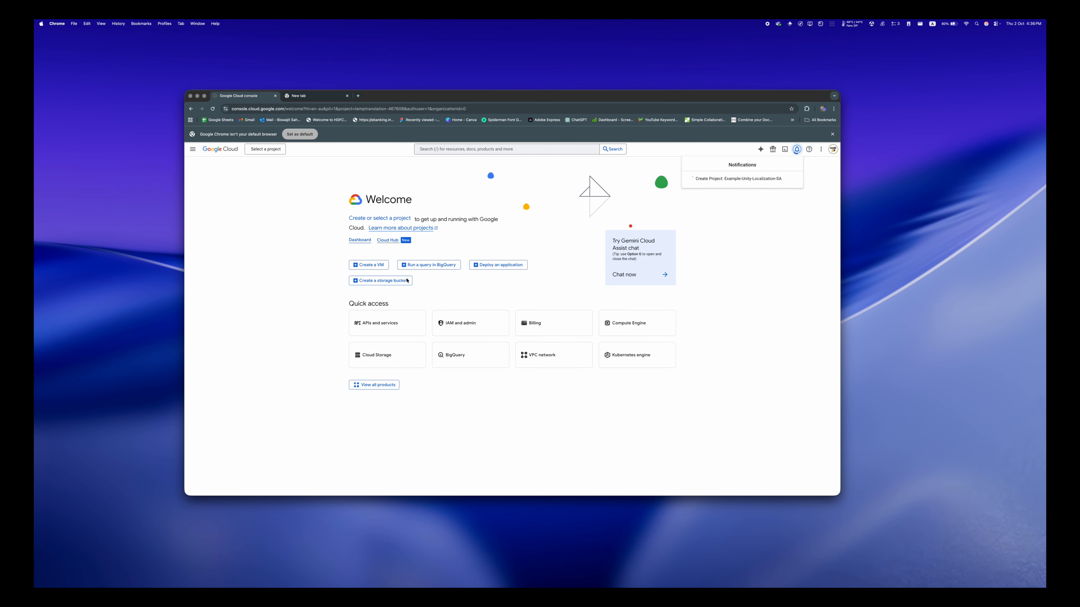
{"action": "left_click", "coordinate": [709, 192]}
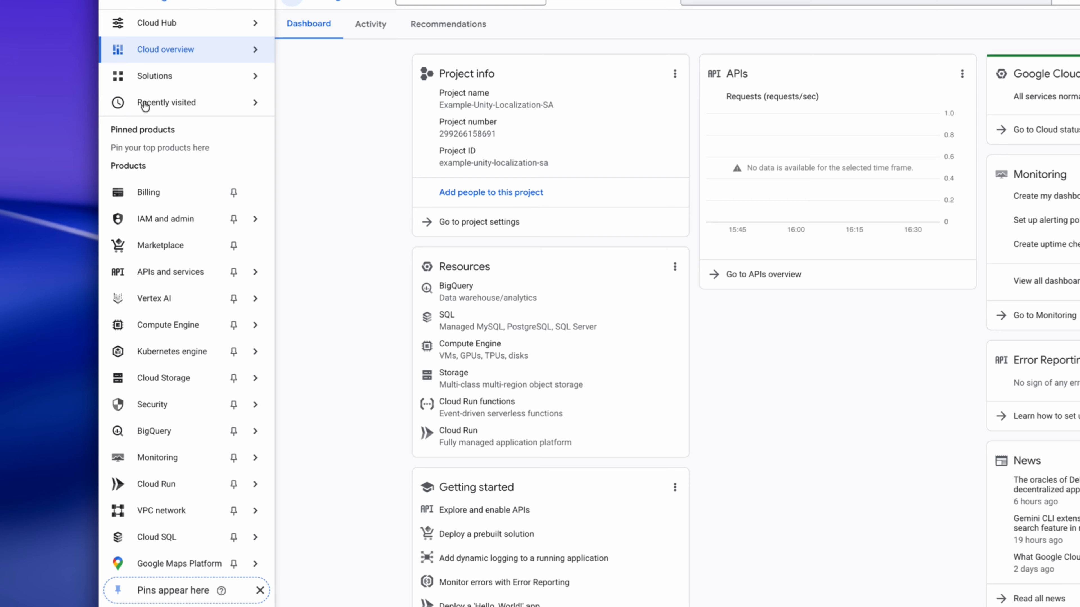
- Find the Google Sheets API in the API library and enable it for the project
{"action": "mouse_move", "coordinate": [213, 308]}
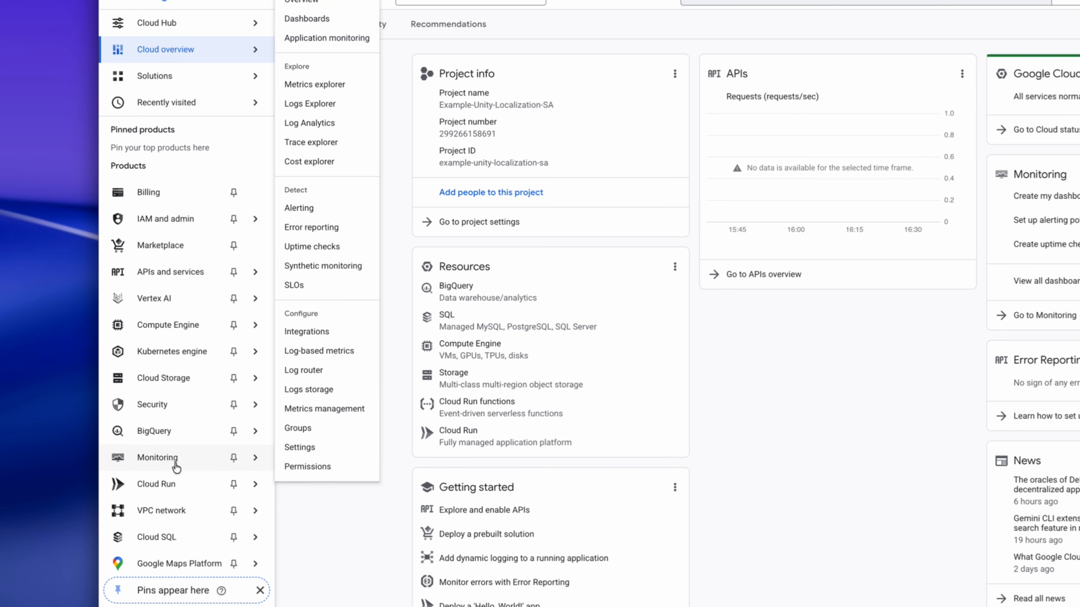
{"action": "mouse_move", "coordinate": [177, 278]}
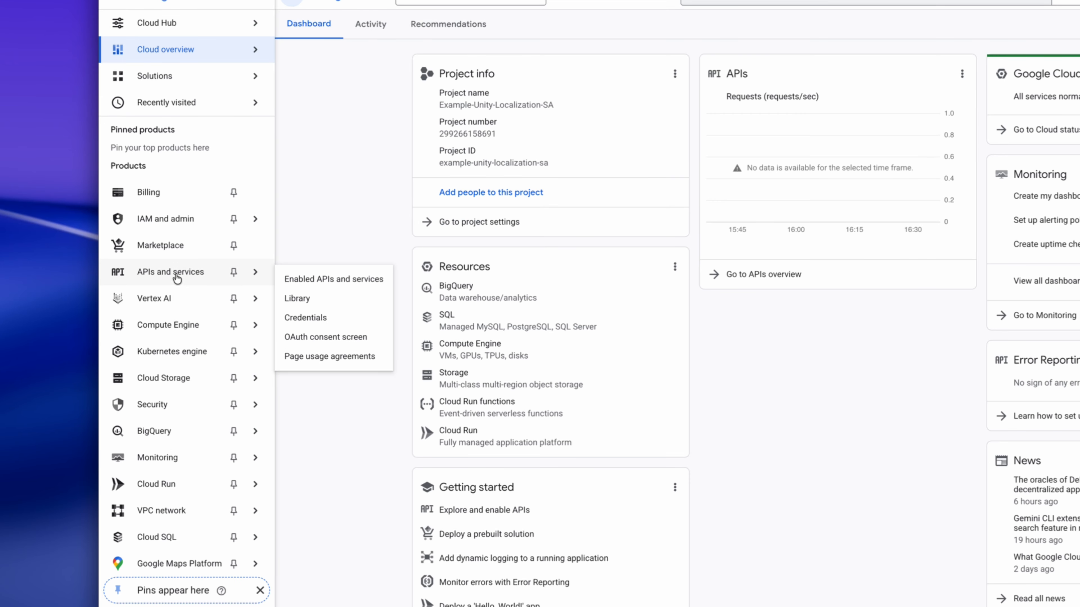
{"action": "left_click", "coordinate": [329, 277]}
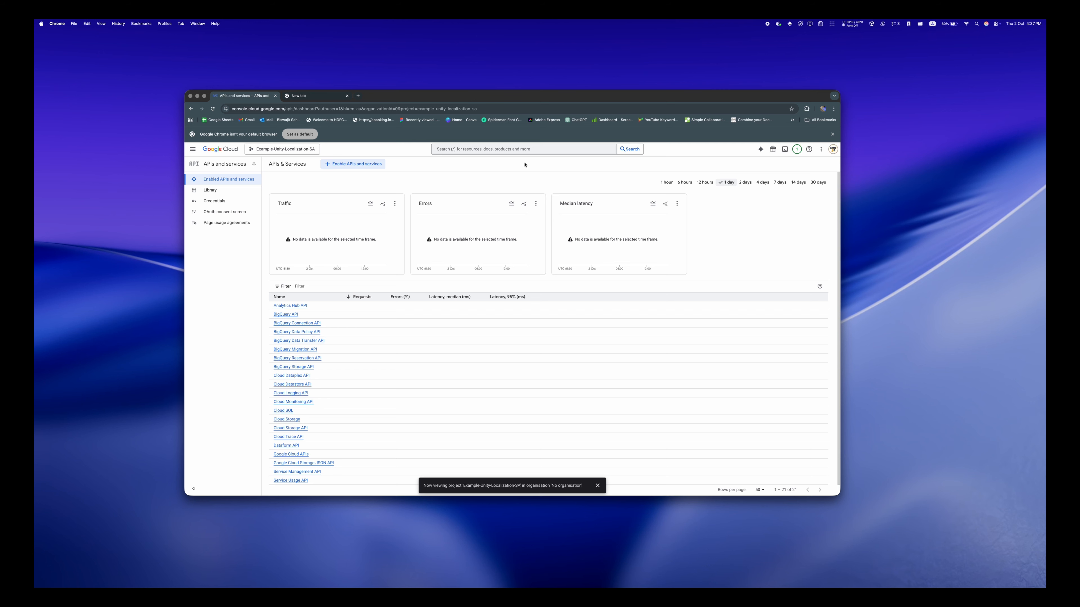
{"action": "left_click", "coordinate": [343, 165]}
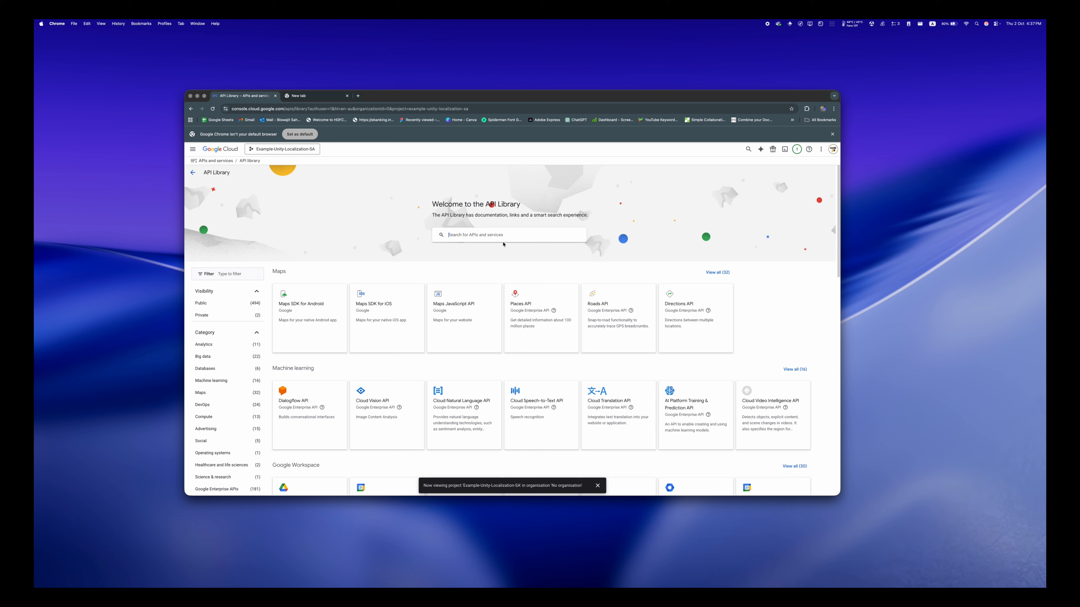
{"action": "type", "text": "Google Sheets"}
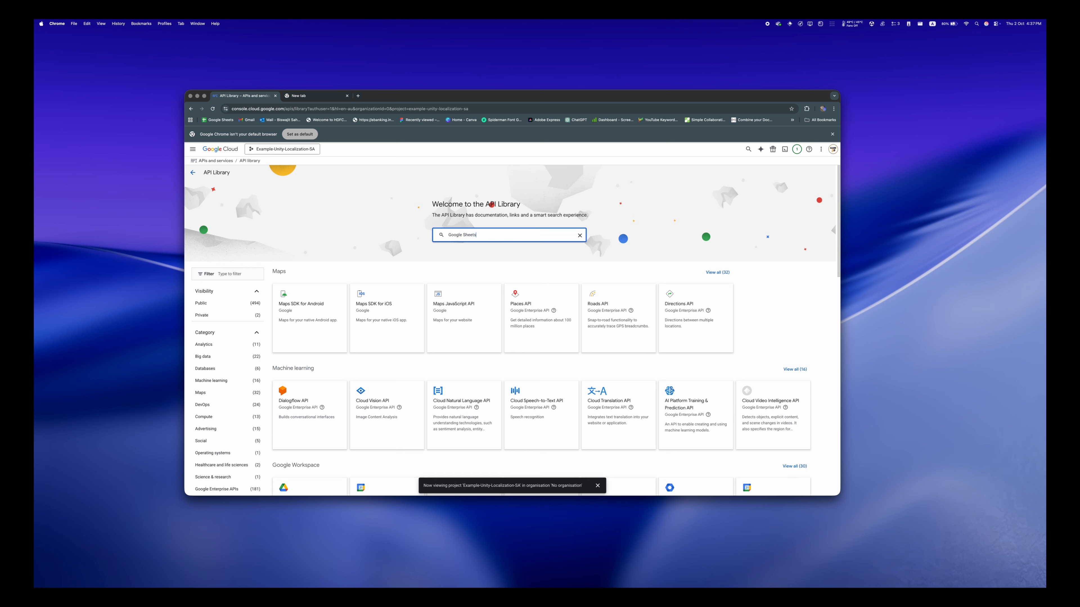
{"action": "left_click", "coordinate": [493, 248]}
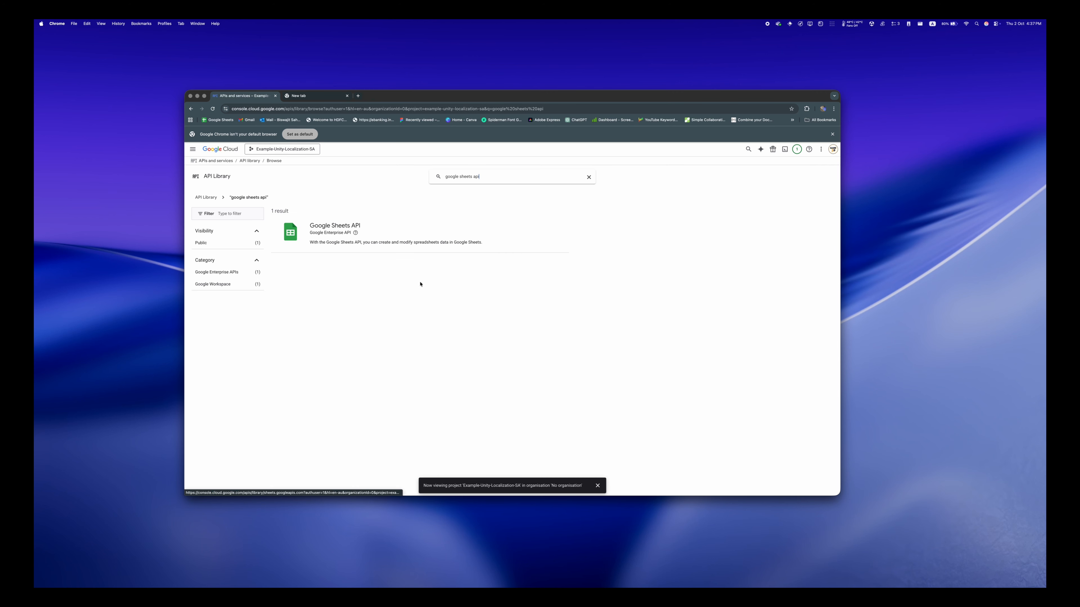
{"action": "left_click", "coordinate": [355, 229]}
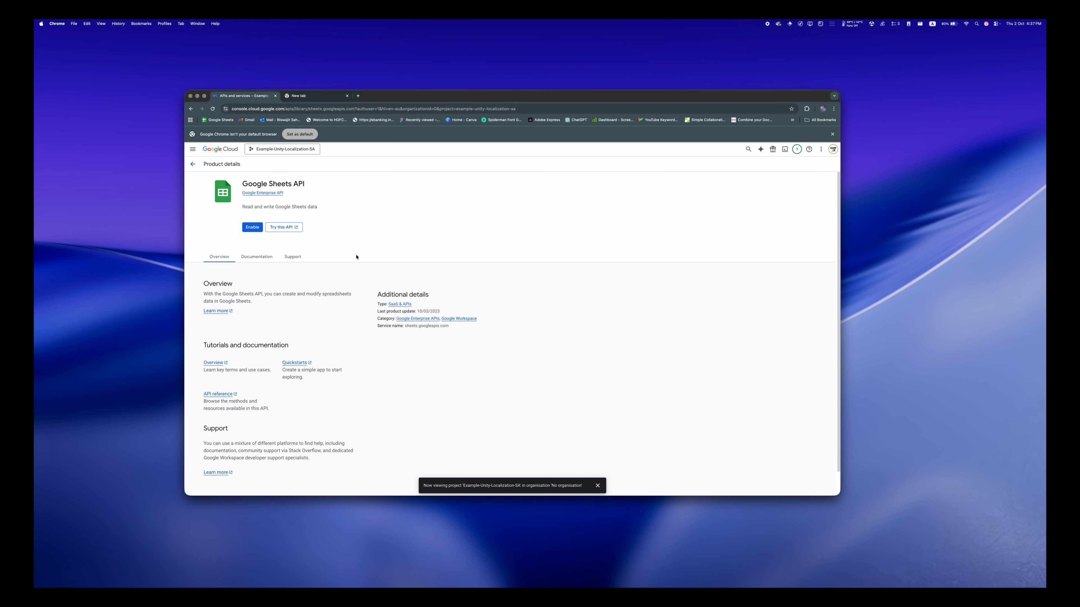
{"action": "left_click", "coordinate": [252, 228]}
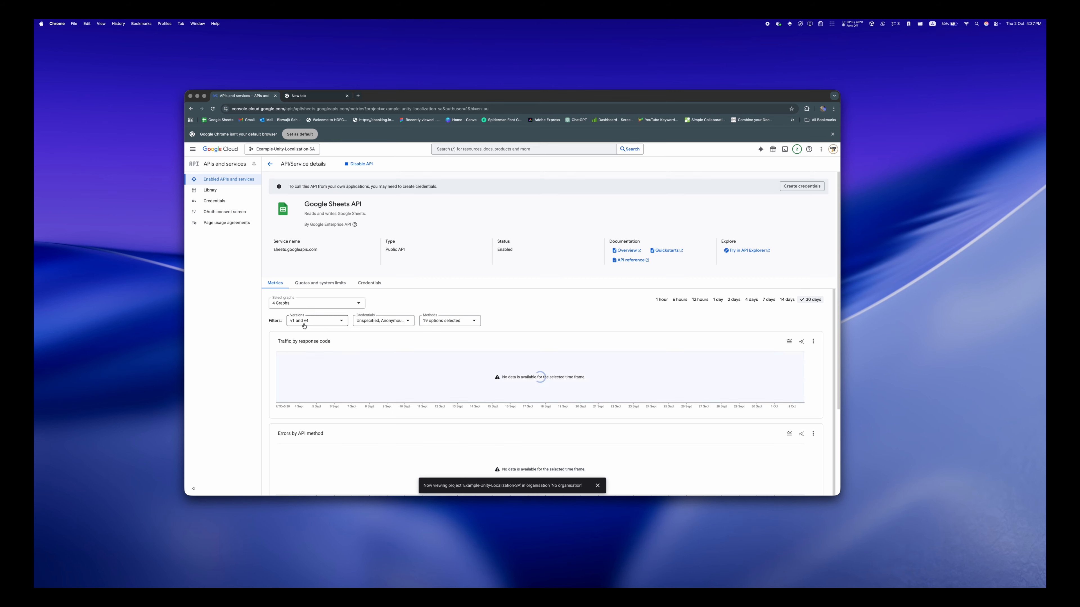
- Examine the quotas and system limits of the Google Sheets API
{"action": "left_click", "coordinate": [319, 283]}
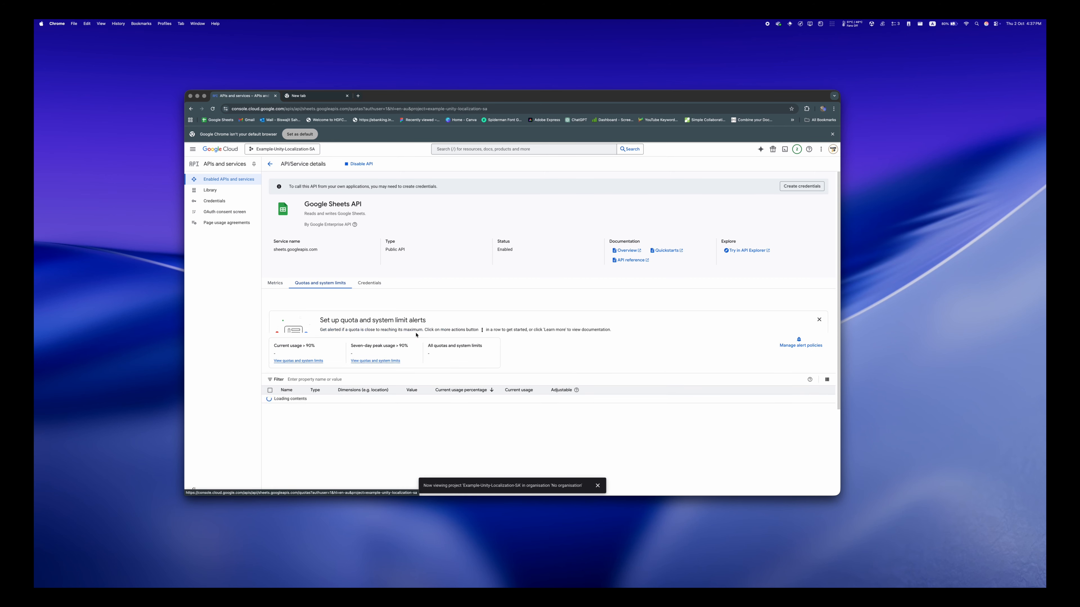
{"action": "scroll", "coordinate": [449, 327], "scroll_direction": "down", "scroll_amount": 3}
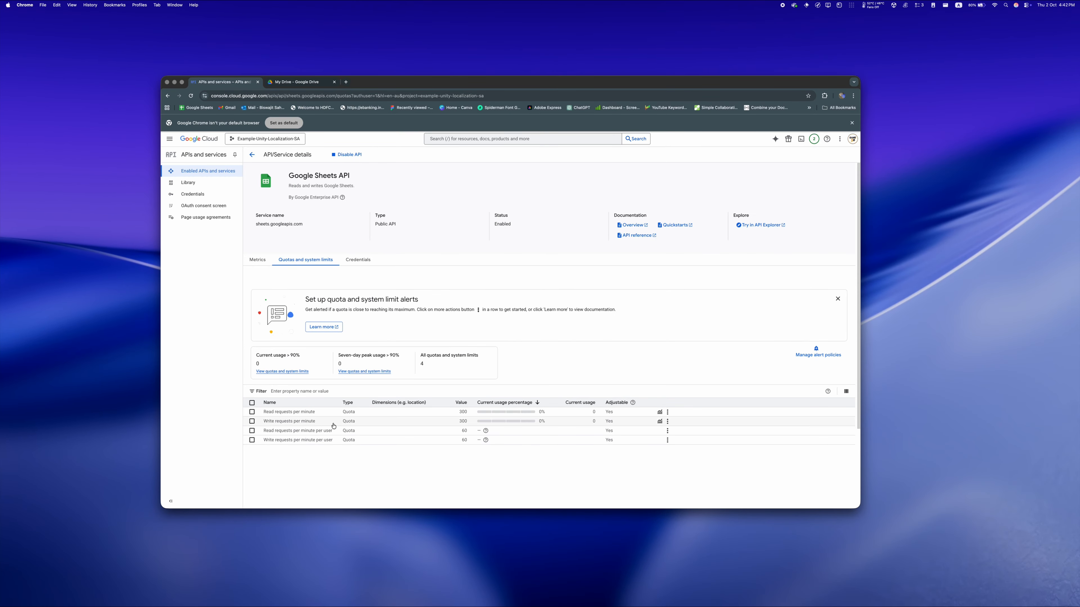
- Start a new service account under IAM and admin and name it example-locaization-sheets-sa
{"action": "left_click", "coordinate": [170, 138]}
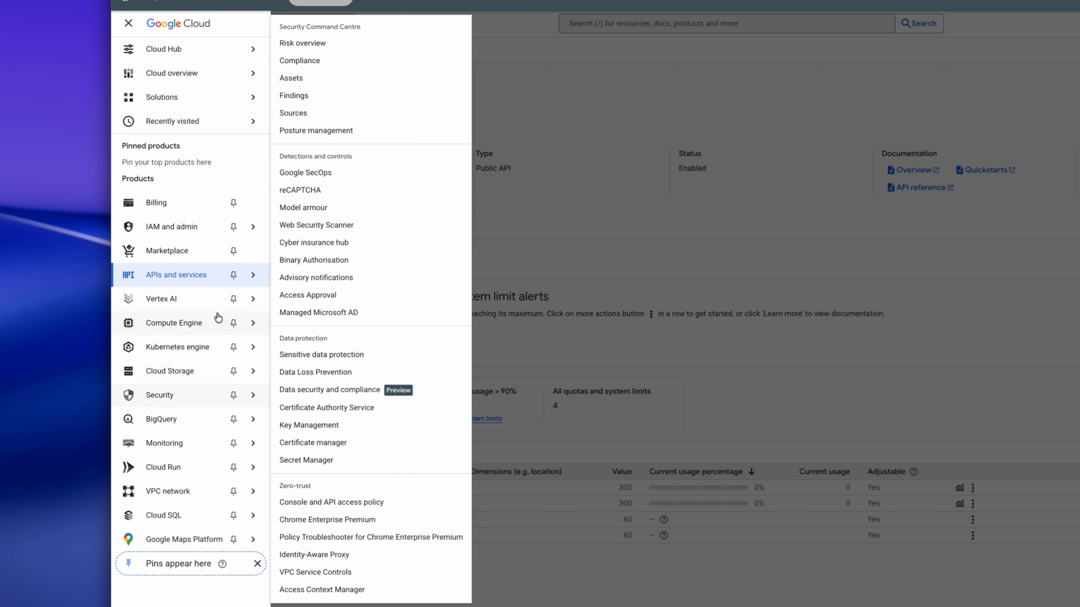
{"action": "mouse_move", "coordinate": [198, 236]}
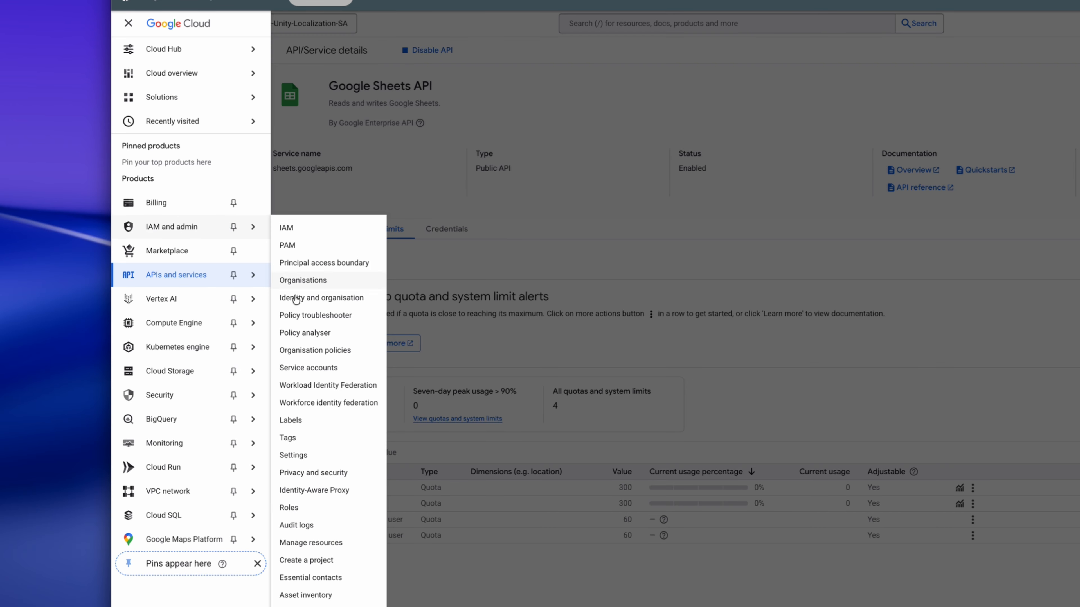
{"action": "left_click", "coordinate": [308, 368]}
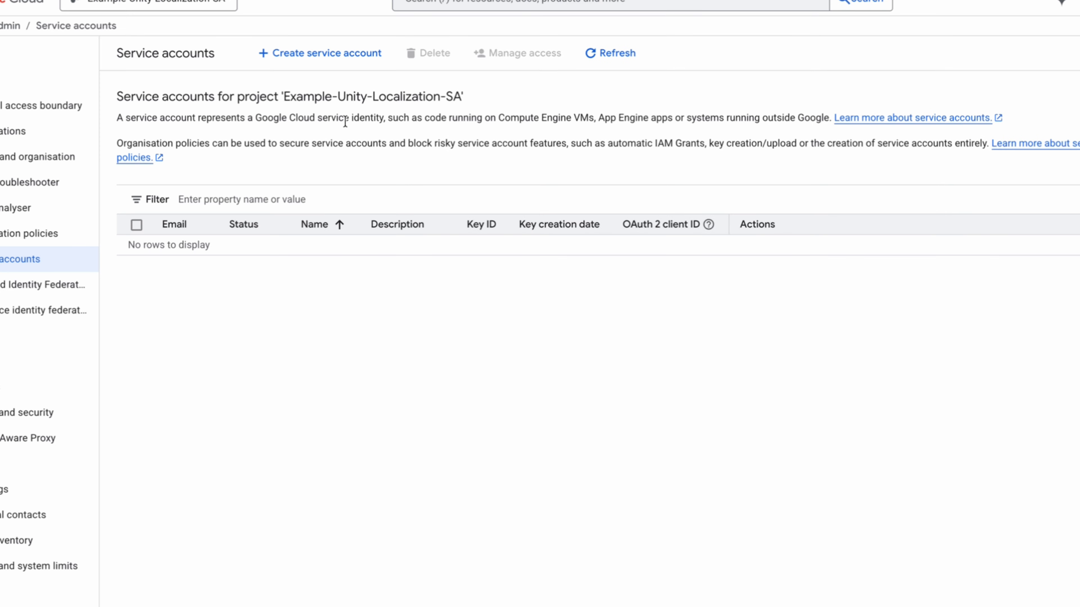
{"action": "left_click", "coordinate": [336, 54]}
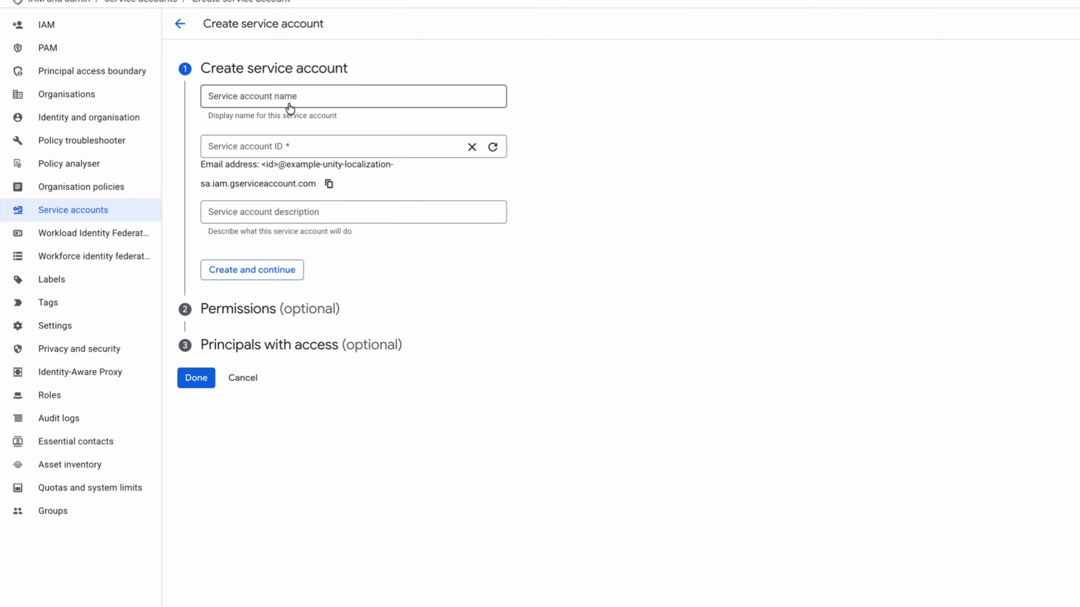
{"action": "type", "text": "exam"}
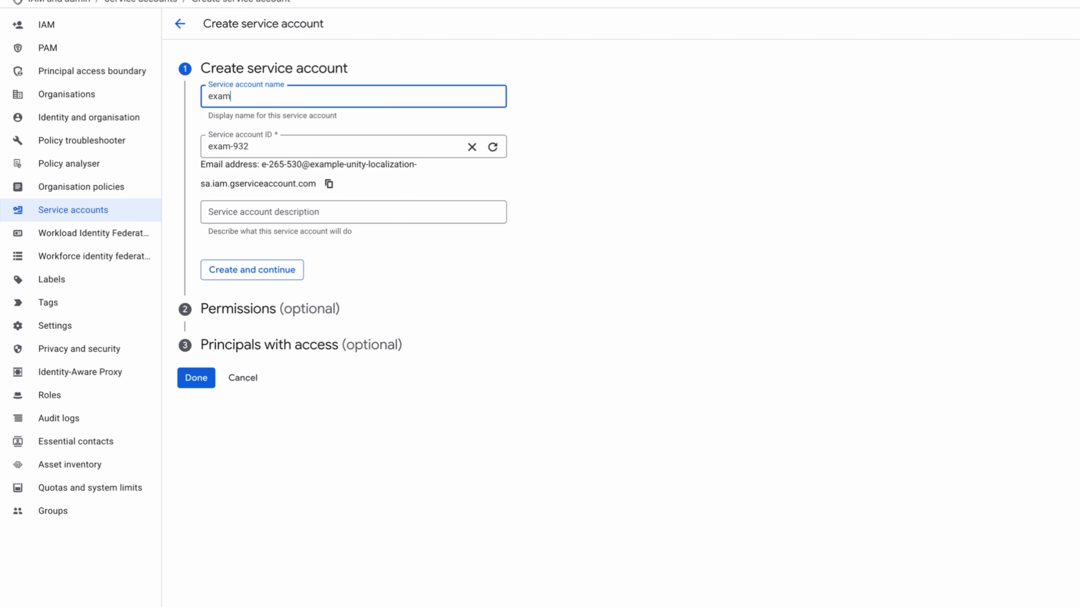
{"action": "type", "text": "ple-loca"}
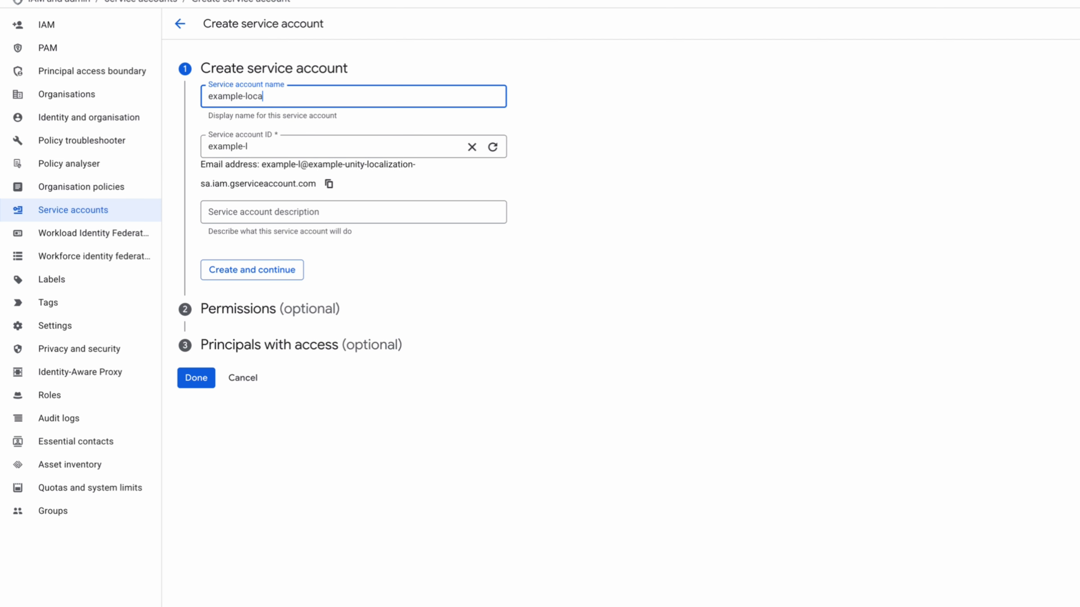
{"action": "type", "text": "ization-"}
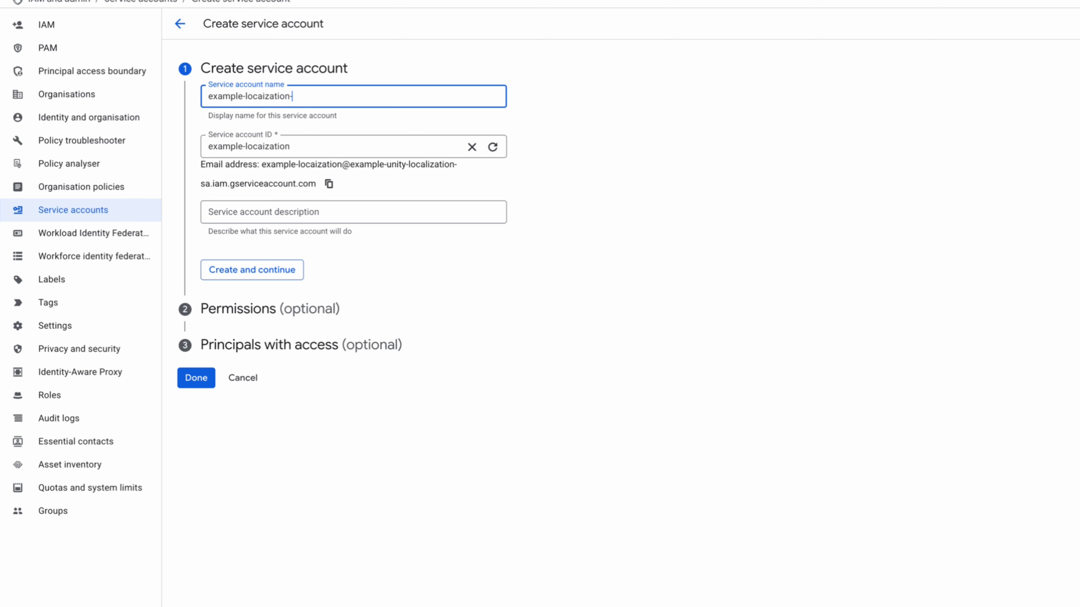
{"action": "type", "text": "sheets-sa"}
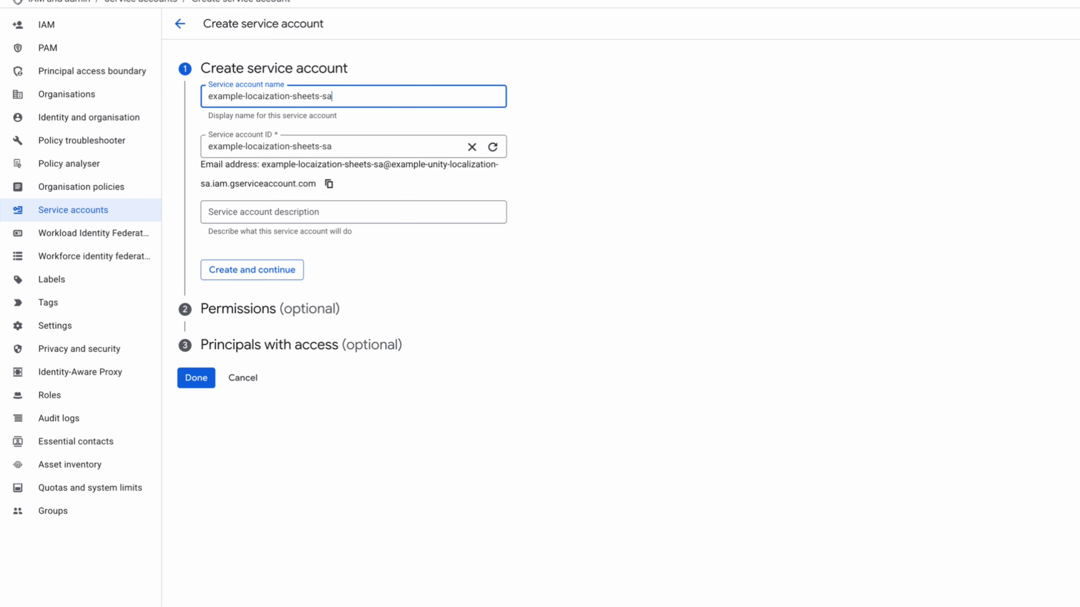
- Describe the service account as "Example Service Account for Google Sheets Transactions" and create it, continuing to its permissions
{"action": "left_click", "coordinate": [311, 199]}
{"action": "left_click", "coordinate": [267, 215]}
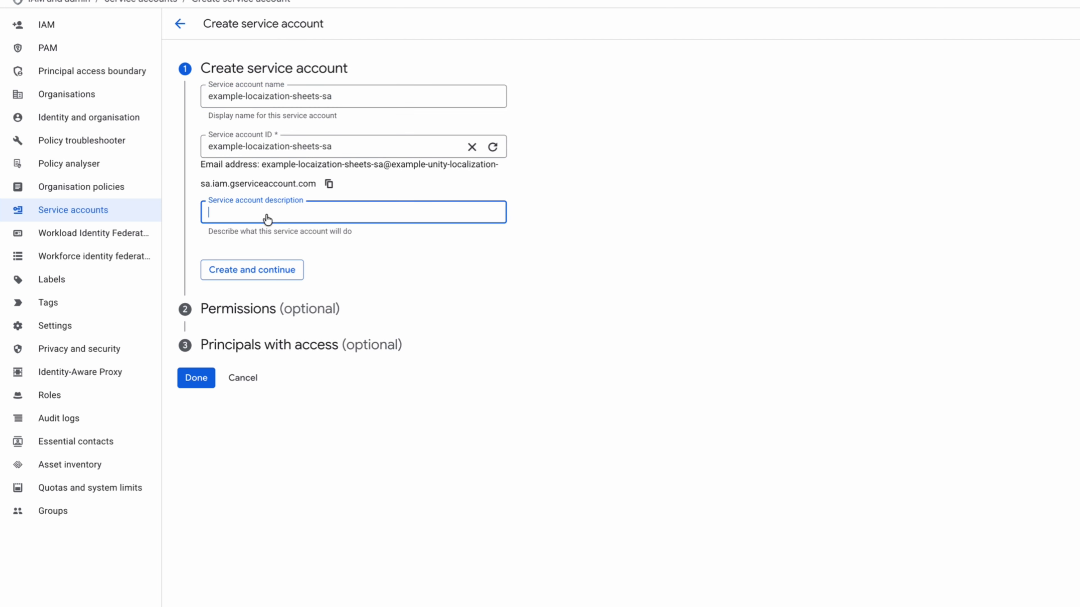
{"action": "type", "text": "Example Service Account for Google"}
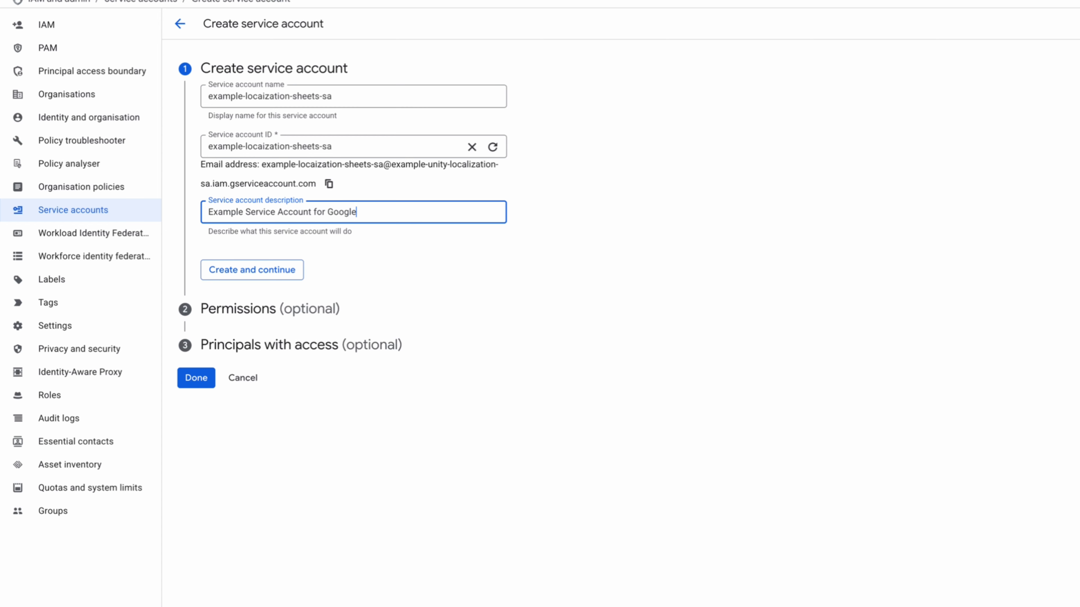
{"action": "type", "text": " Sheets Transactions"}
{"action": "left_click", "coordinate": [271, 270]}
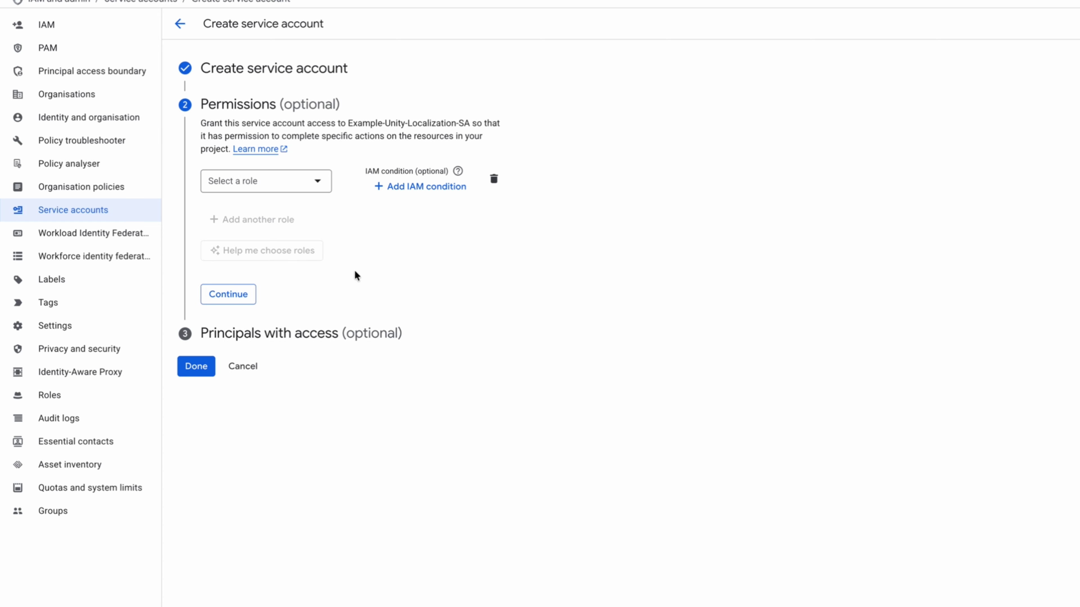
- Grant the service account the basic Viewer role and finish its setup without adding principals
{"action": "left_click", "coordinate": [300, 184]}
{"action": "mouse_move", "coordinate": [246, 270]}
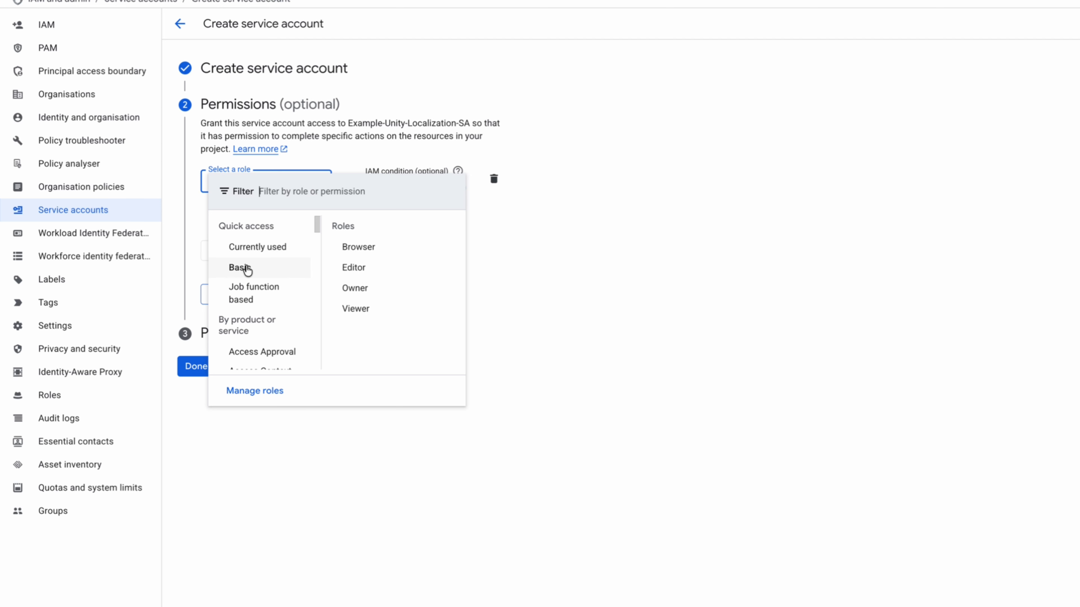
{"action": "left_click", "coordinate": [358, 308]}
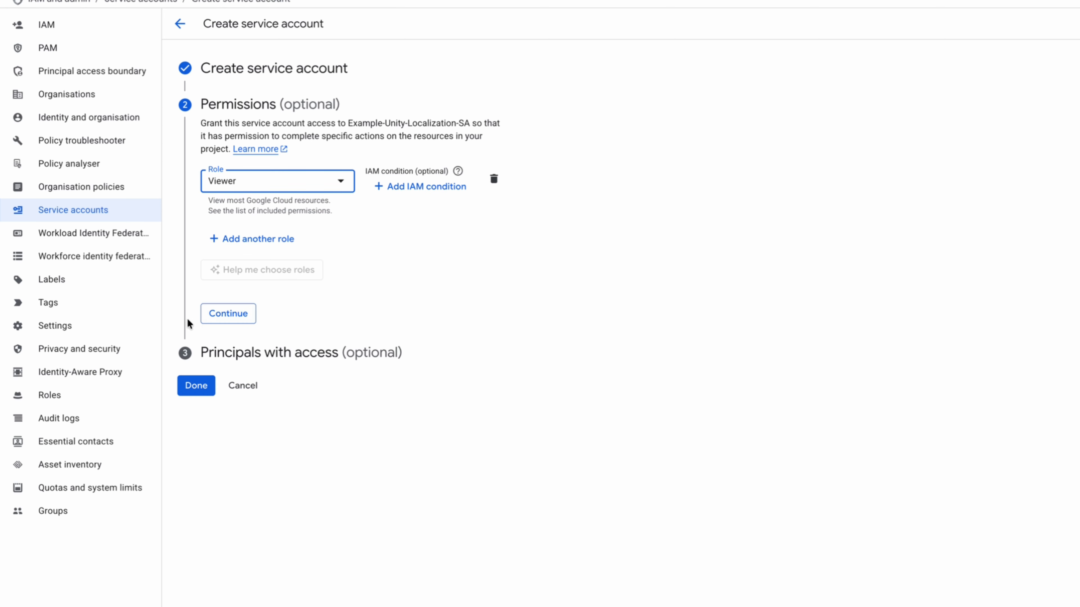
{"action": "left_click", "coordinate": [215, 317]}
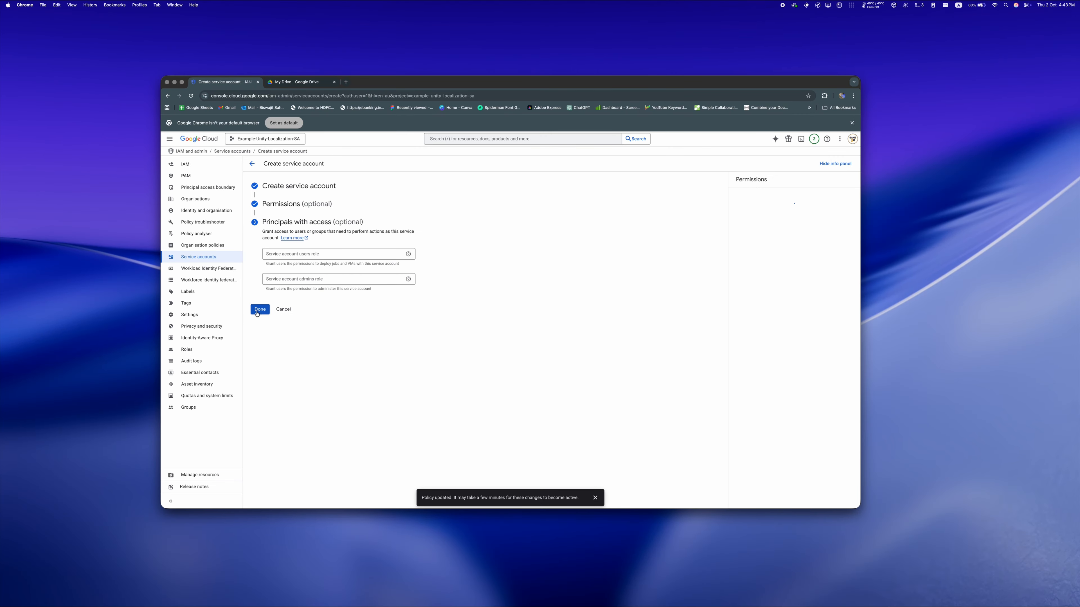
{"action": "left_click", "coordinate": [257, 313]}
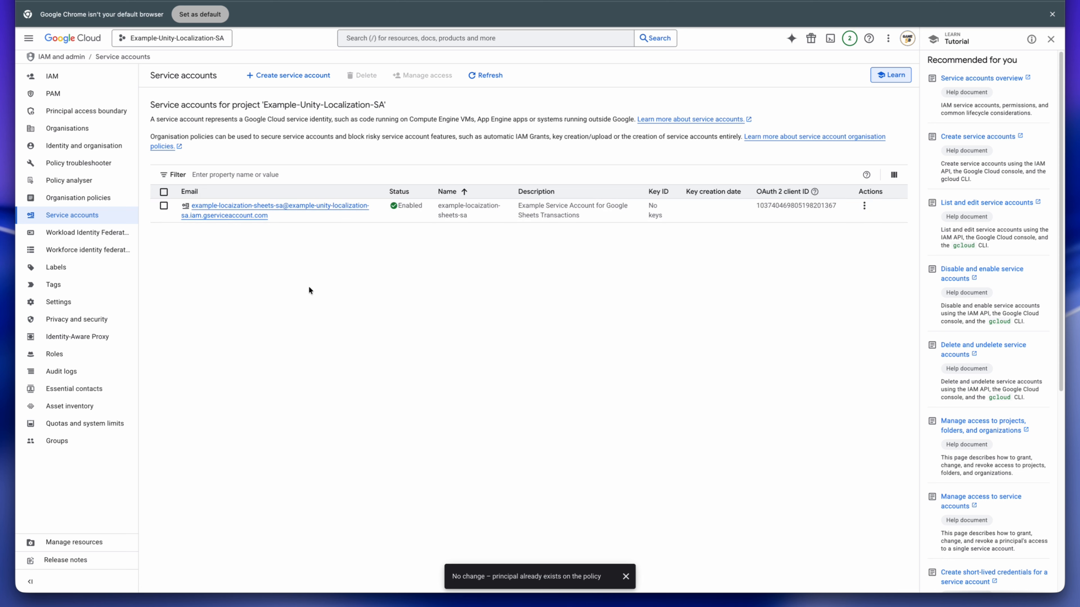
- Open the details of the example-locaization-sheets-sa service account and highlight its email address
{"action": "left_click", "coordinate": [239, 207]}
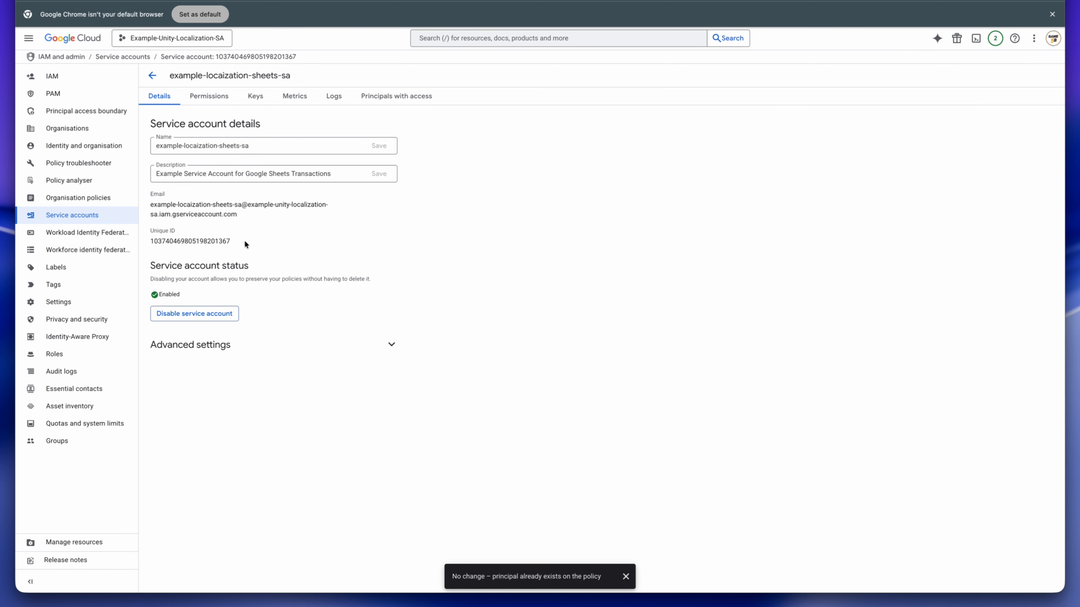
{"action": "left_click_drag", "start_coordinate": [148, 195], "coordinate": [272, 222]}
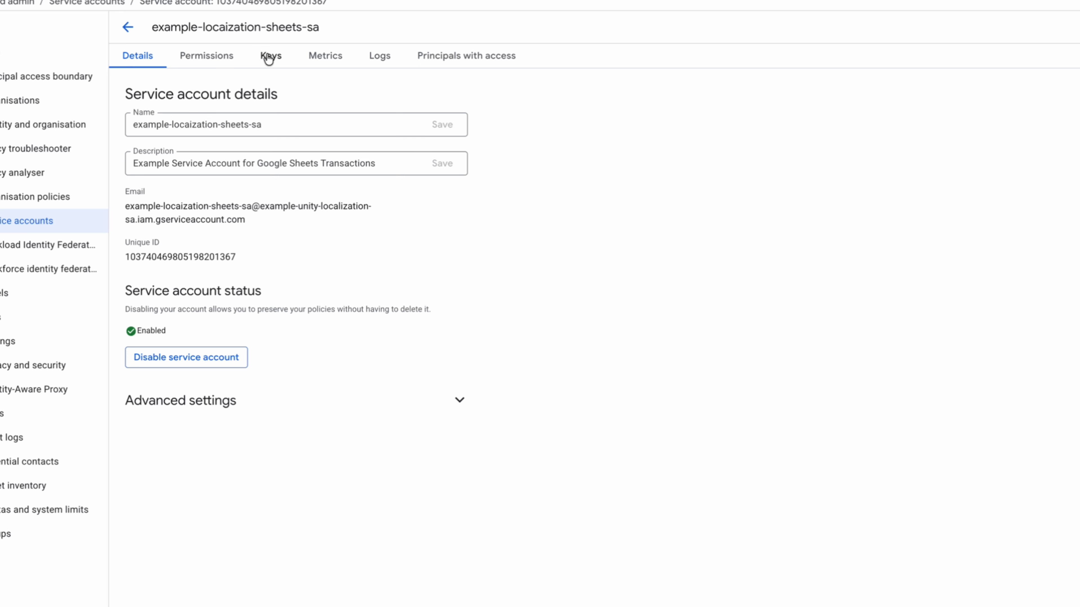
- Create and download a new JSON private key for the service account, then close the saved-key notice
{"action": "left_click", "coordinate": [269, 56]}
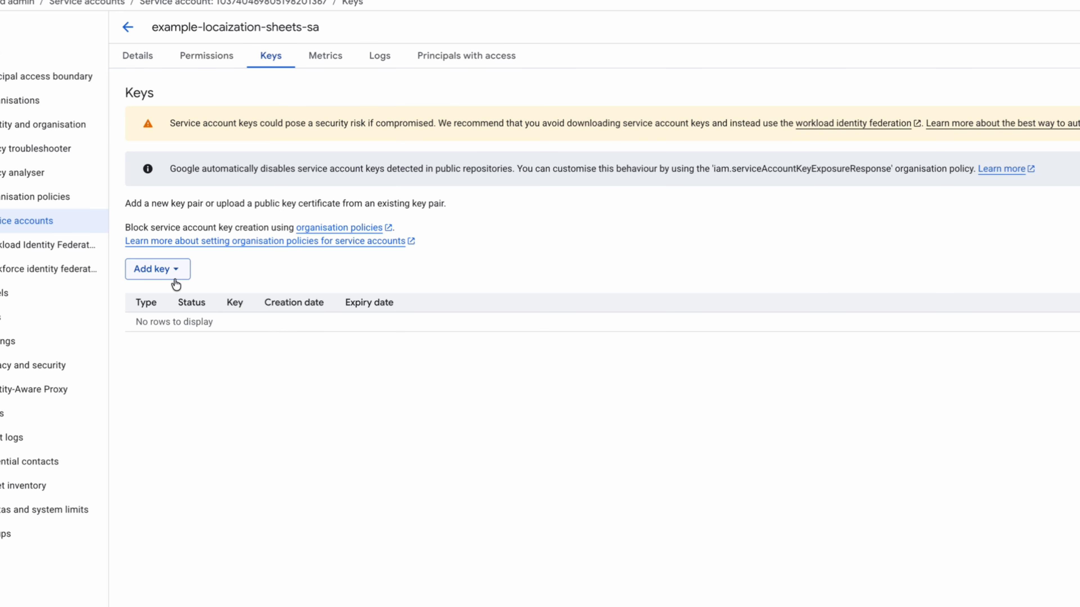
{"action": "left_click", "coordinate": [169, 269]}
{"action": "left_click", "coordinate": [176, 296]}
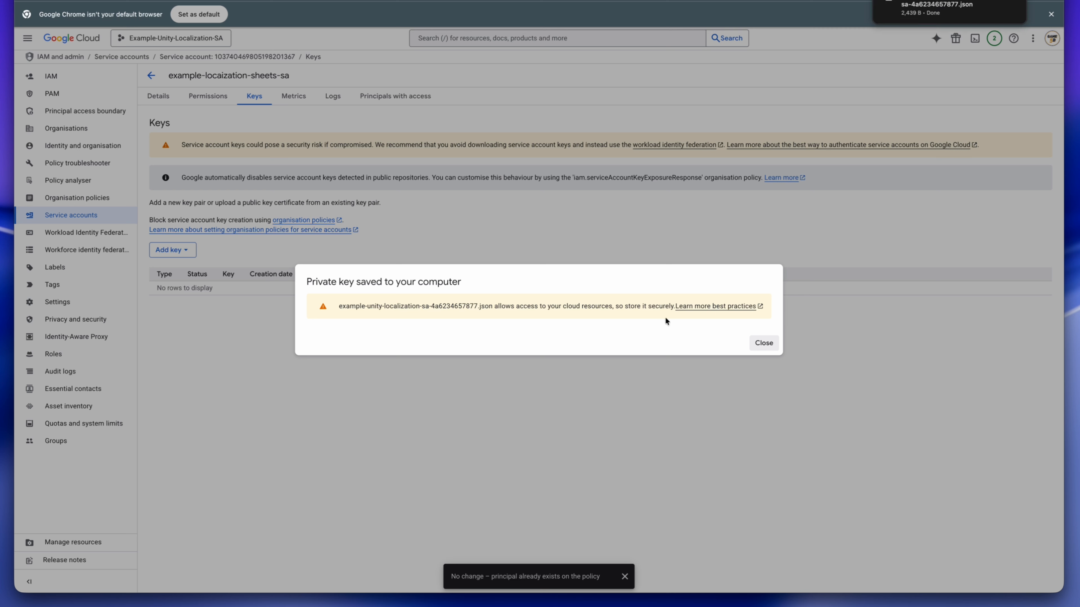
{"action": "mouse_move", "coordinate": [645, 307]}
{"action": "left_mouse_down"}
{"action": "mouse_move", "coordinate": [677, 308]}
{"action": "mouse_move", "coordinate": [662, 306]}
{"action": "left_mouse_up"}
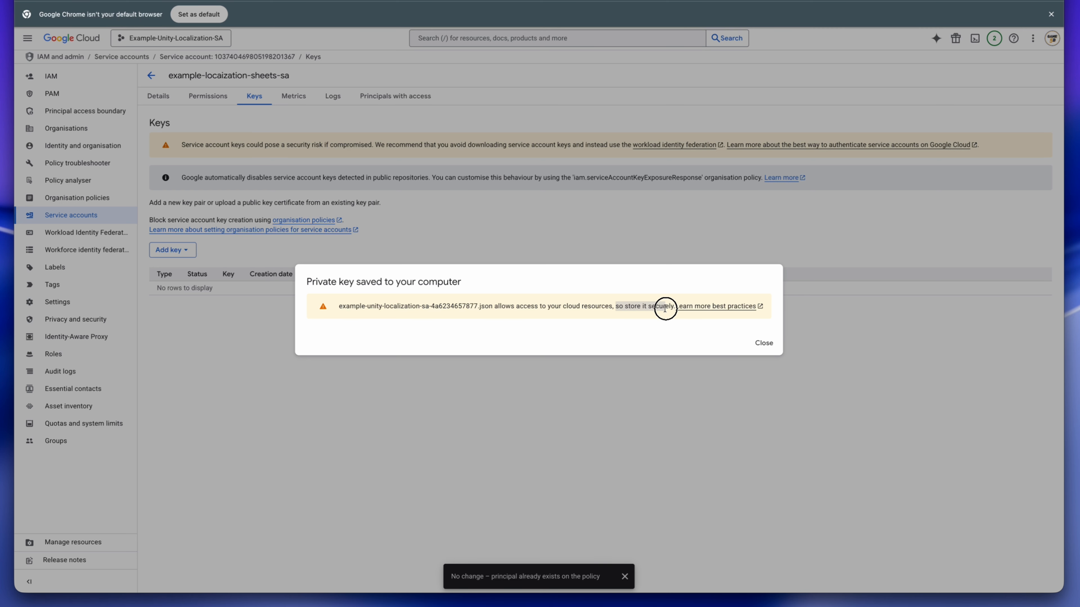
{"action": "left_click", "coordinate": [762, 343]}
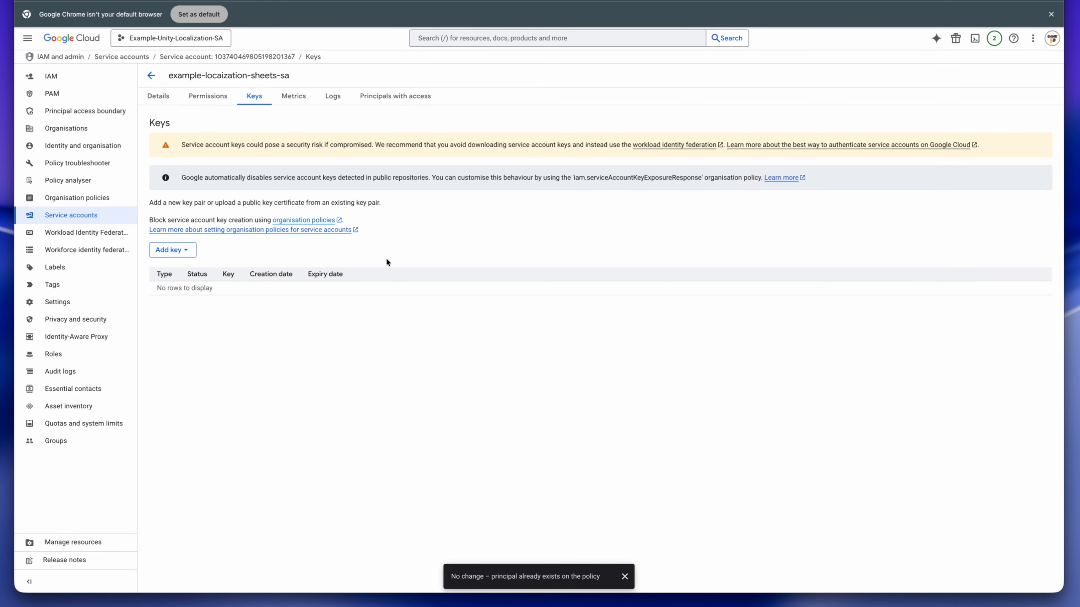
- Switch to the Downloads folder in Finder, enlarge its window and select the downloaded JSON key file
{"action": "left_click_drag", "start_coordinate": [1, 336], "coordinate": [330, 299]}
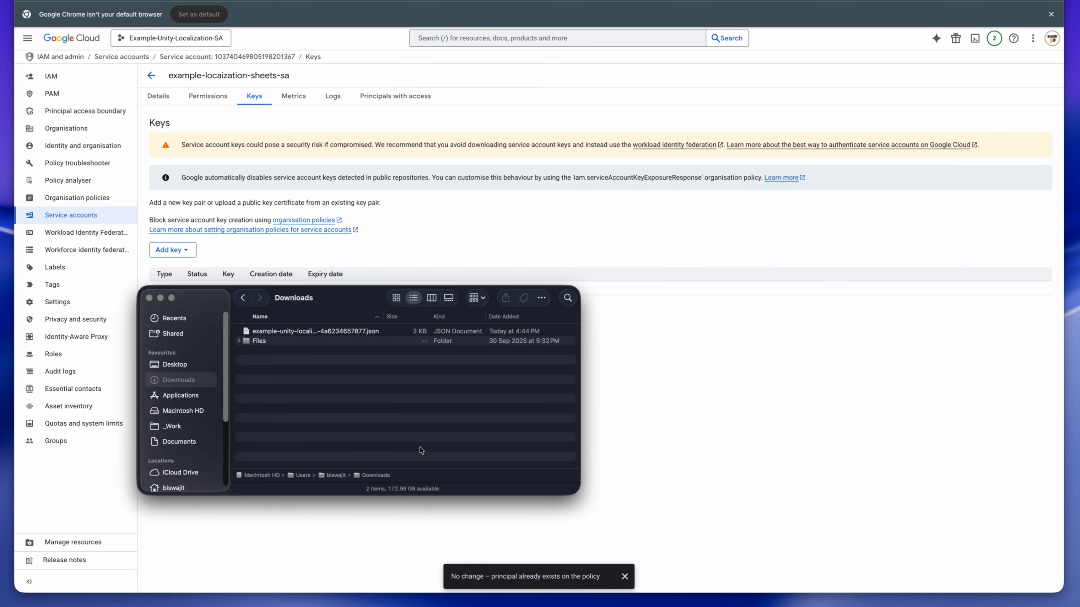
{"action": "left_click_drag", "start_coordinate": [580, 493], "coordinate": [667, 558]}
{"action": "left_click", "coordinate": [357, 334]}
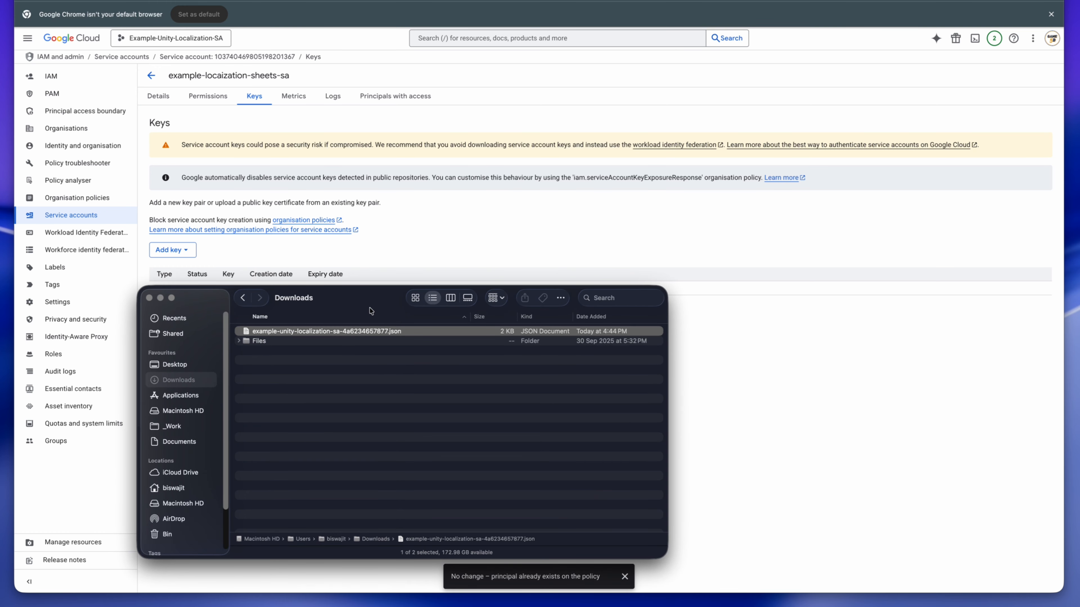
- Move the Downloads window out of the way and return to the service account's details page
{"action": "left_click_drag", "start_coordinate": [371, 310], "coordinate": [1, 340]}
{"action": "left_click", "coordinate": [248, 456]}
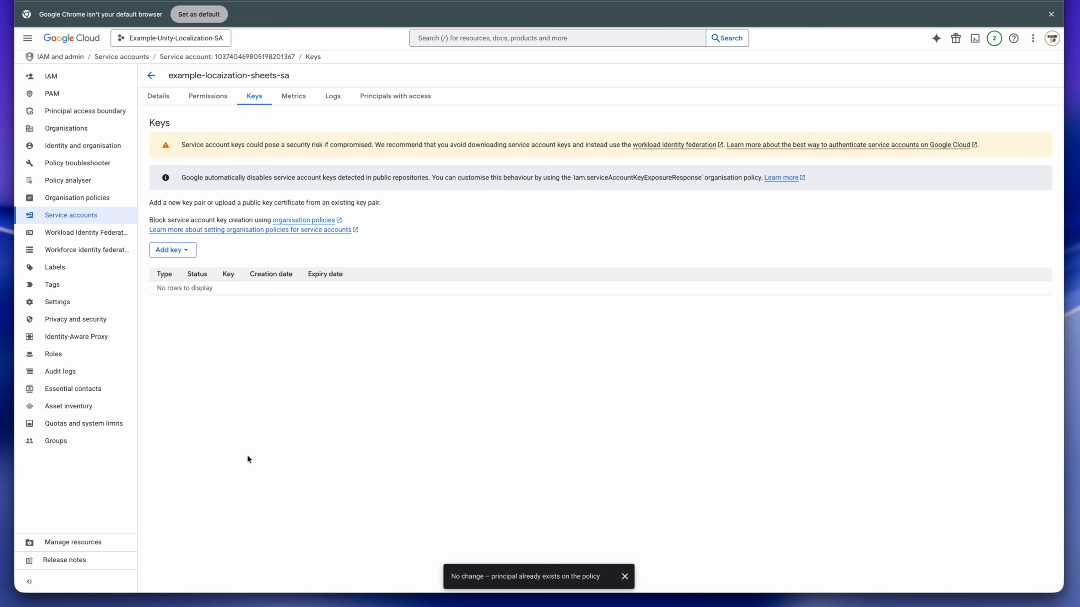
{"action": "left_click", "coordinate": [152, 94]}
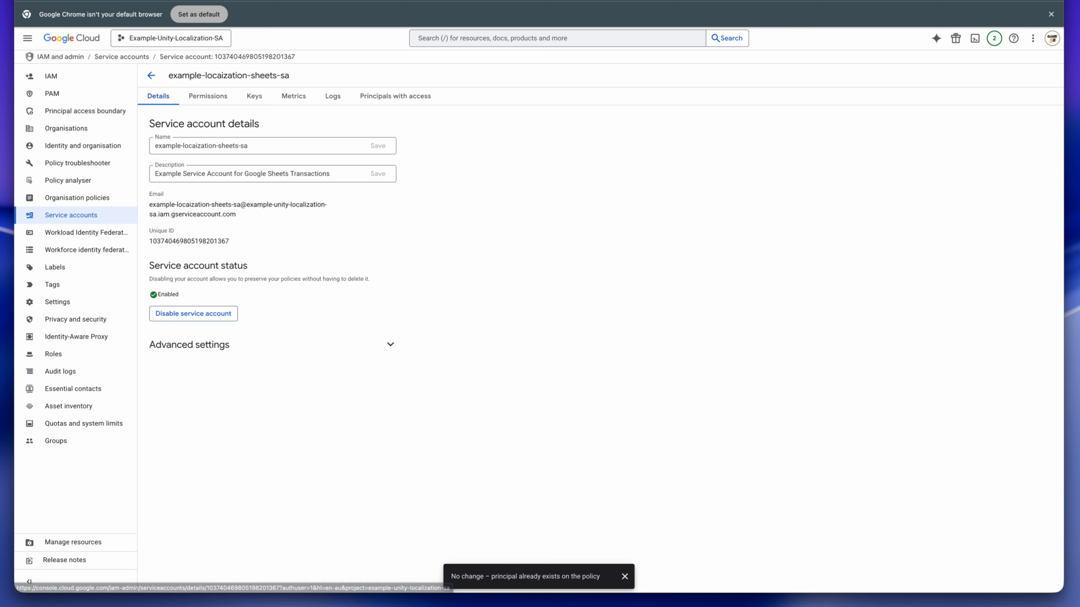
- Switch to Google Drive and create a blank Google Sheets spreadsheet inside the Example-Unity-Localization-SA folder
{"action": "left_click", "coordinate": [417, 1]}
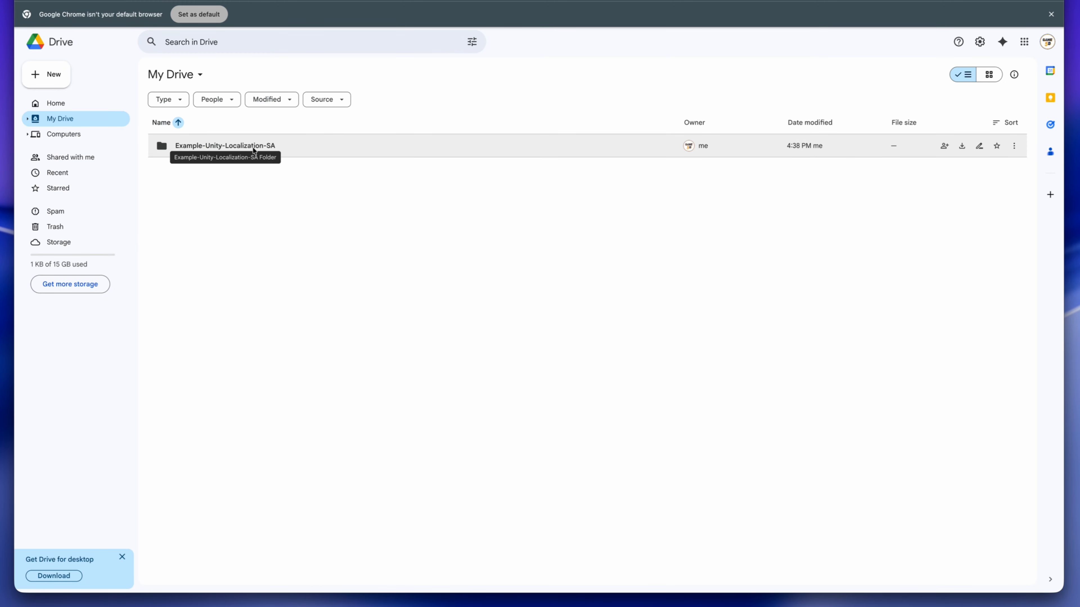
{"action": "double_click", "coordinate": [319, 146]}
{"action": "right_click", "coordinate": [239, 148]}
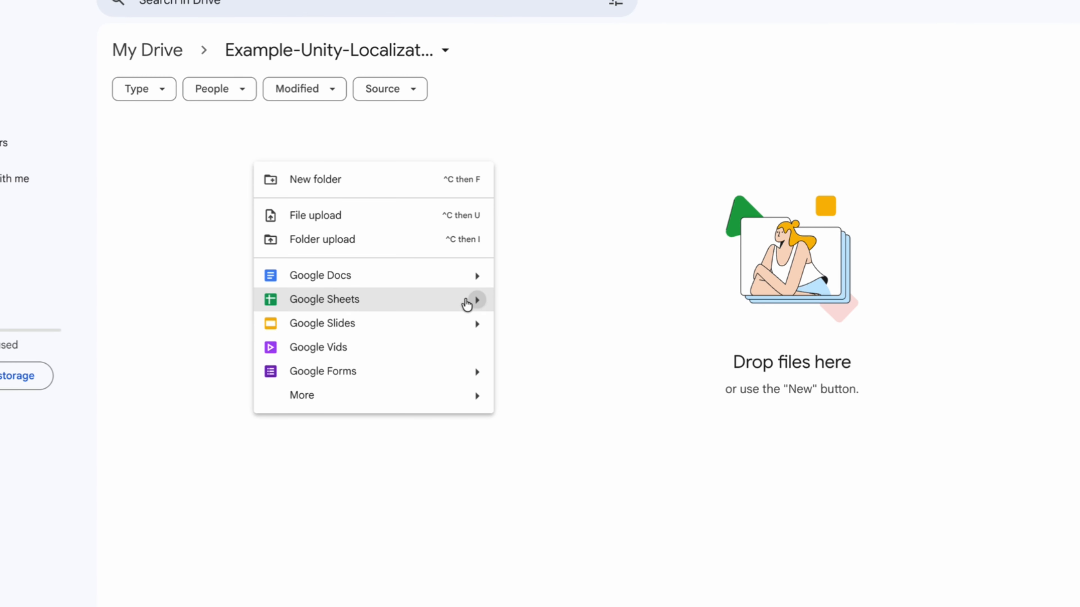
{"action": "mouse_move", "coordinate": [466, 305]}
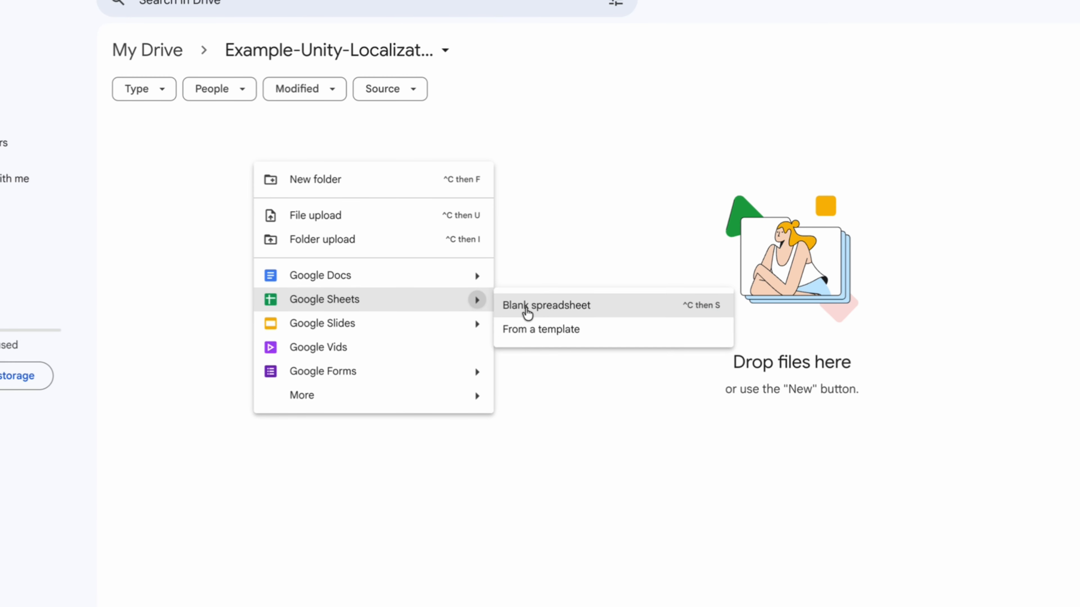
{"action": "left_click", "coordinate": [527, 309]}
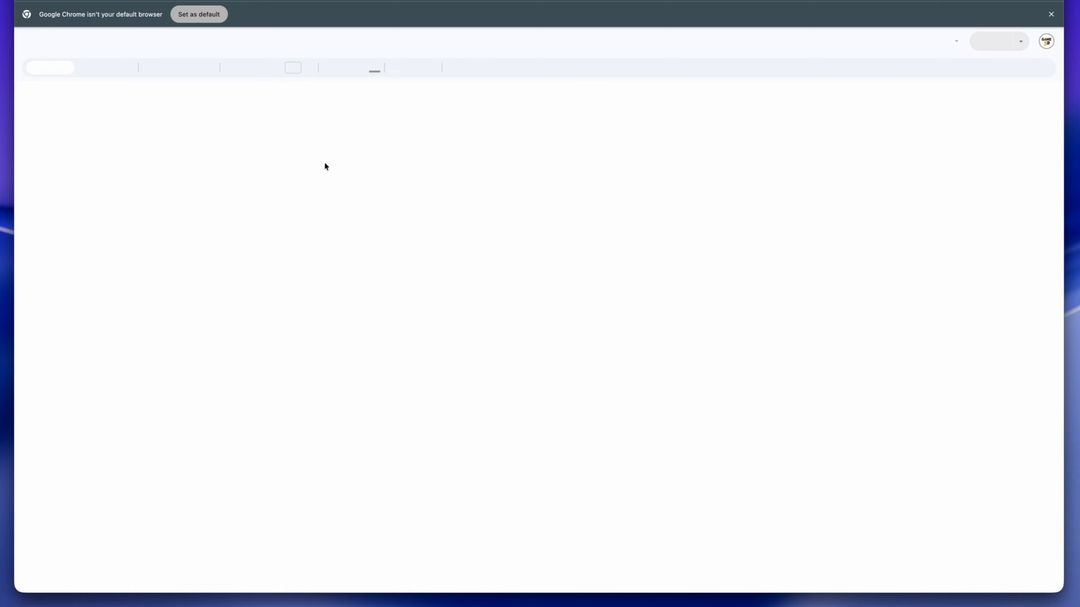
- Rename the untitled spreadsheet as Example-Localization
{"action": "left_click", "coordinate": [88, 33]}
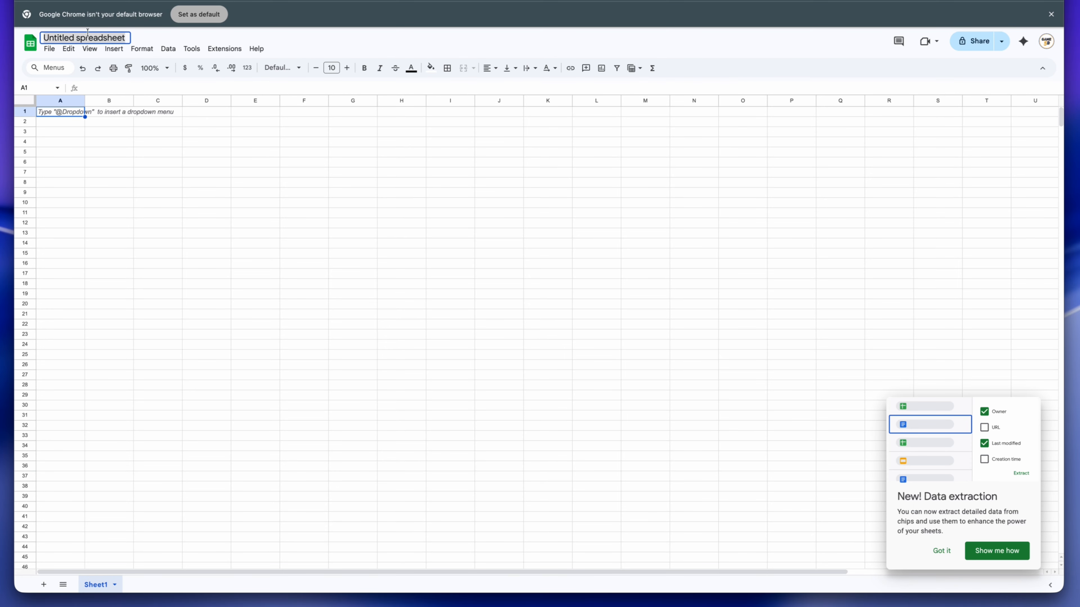
{"action": "type", "text": "Example"}
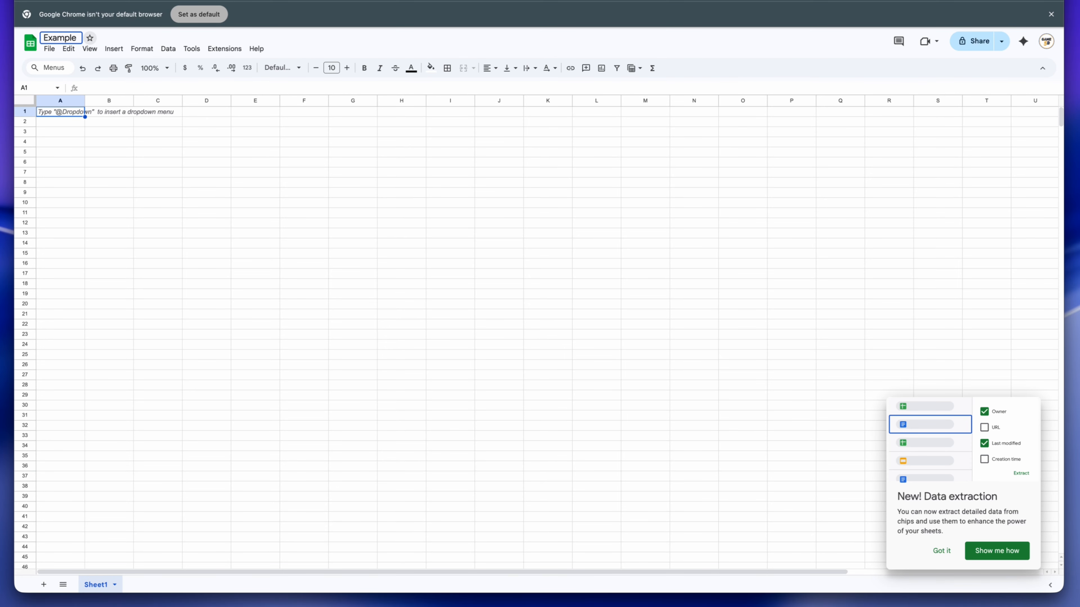
{"action": "type", "text": "-Localization"}
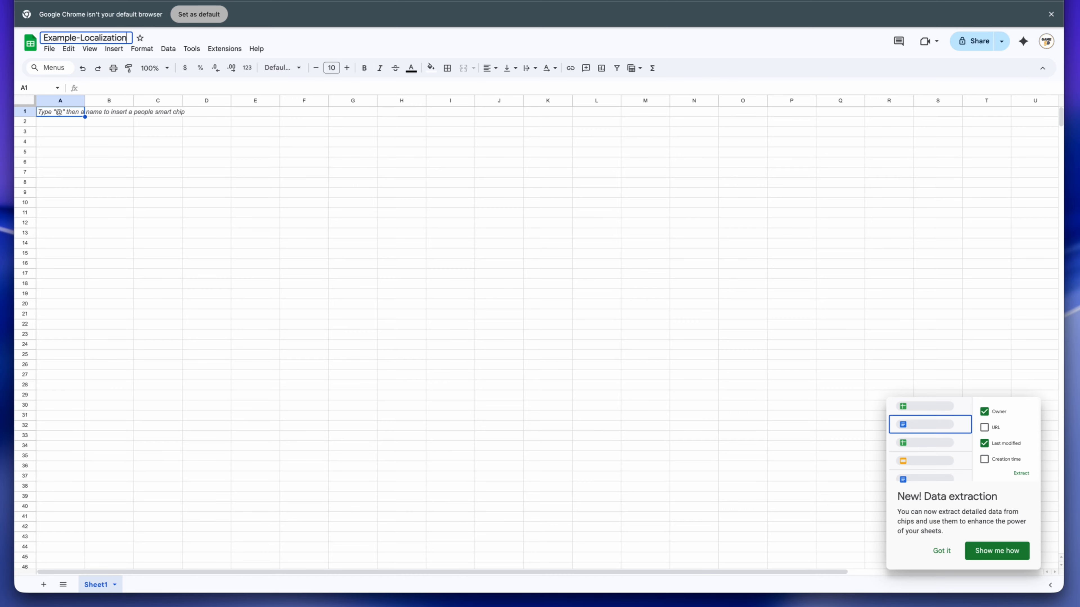
{"action": "key", "text": "Return"}
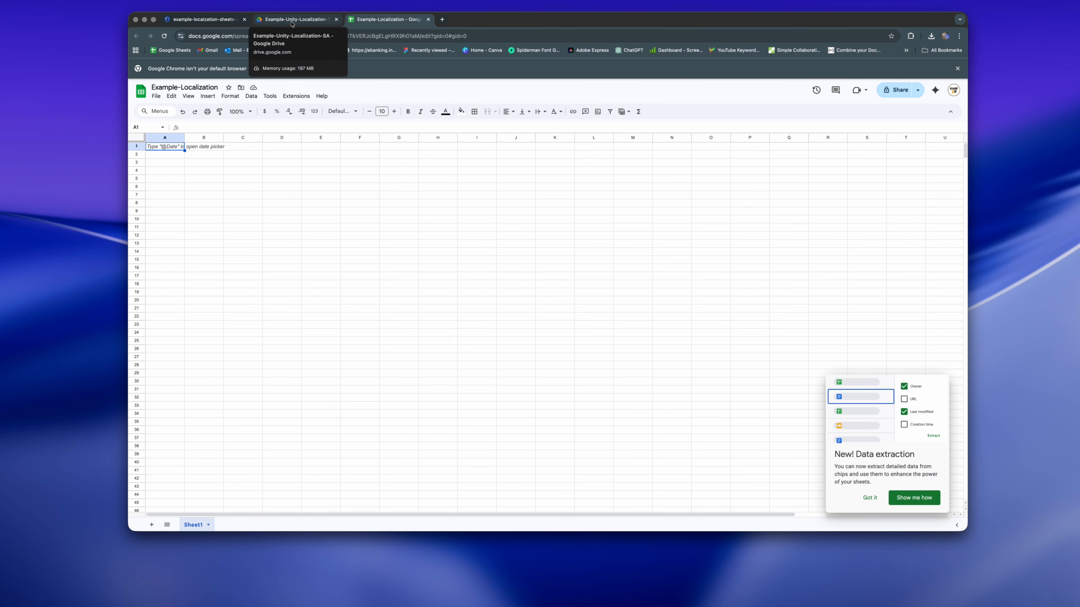
- Return to the service account's details in Google Cloud and copy its full email address
{"action": "left_click", "coordinate": [291, 20]}
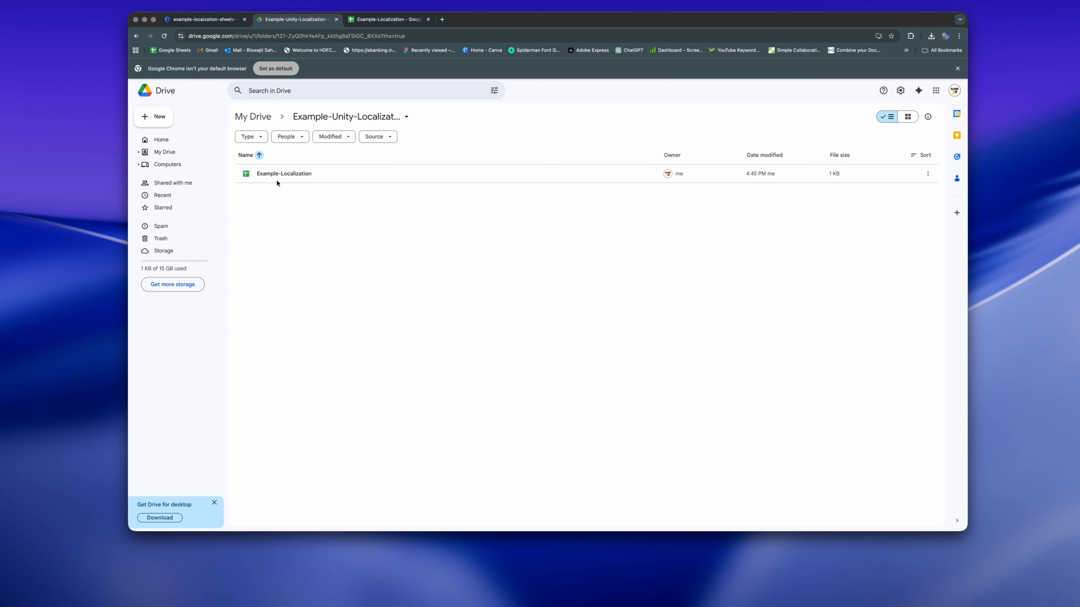
{"action": "left_click", "coordinate": [203, 25]}
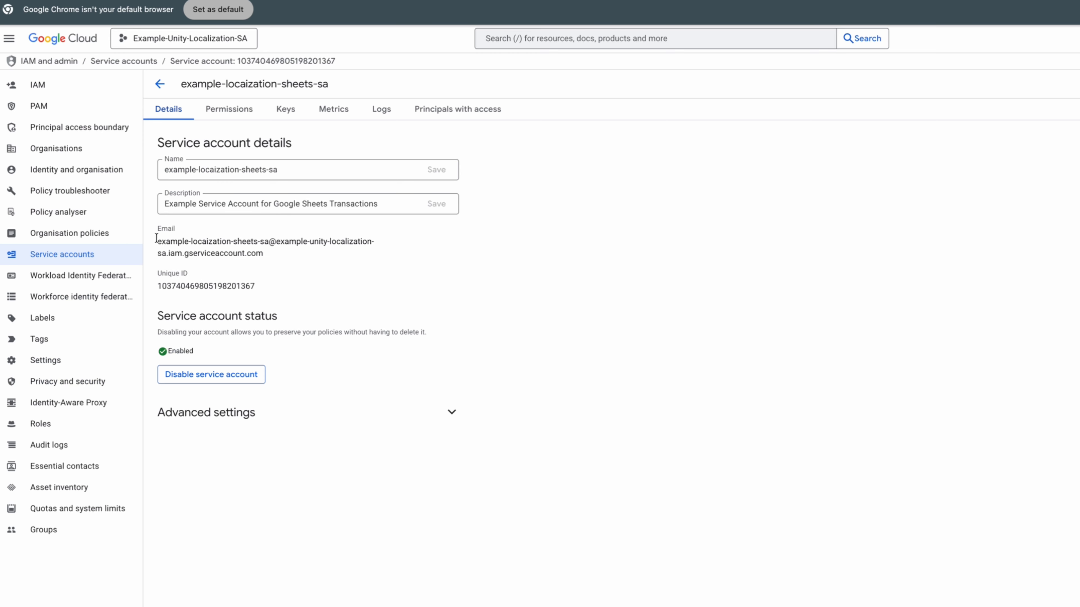
{"action": "left_click_drag", "start_coordinate": [235, 220], "coordinate": [289, 228]}
{"action": "right_click", "coordinate": [248, 247]}
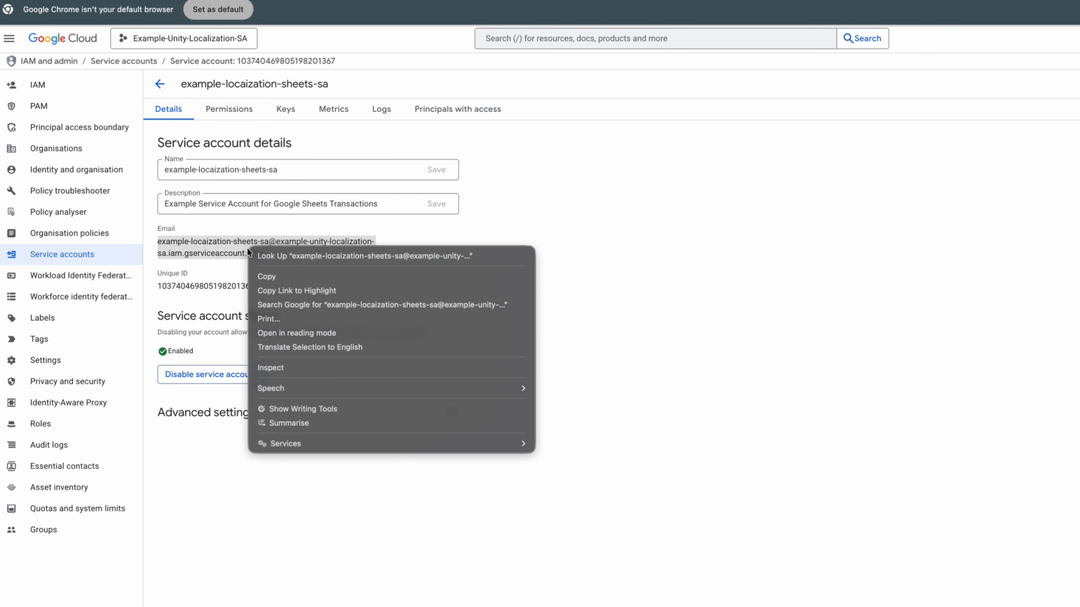
{"action": "left_click", "coordinate": [277, 276]}
- Open the sharing settings of the Example-Localization spreadsheet in Google Drive and add the copied service account email
{"action": "key", "text": "ctrl+Tab"}
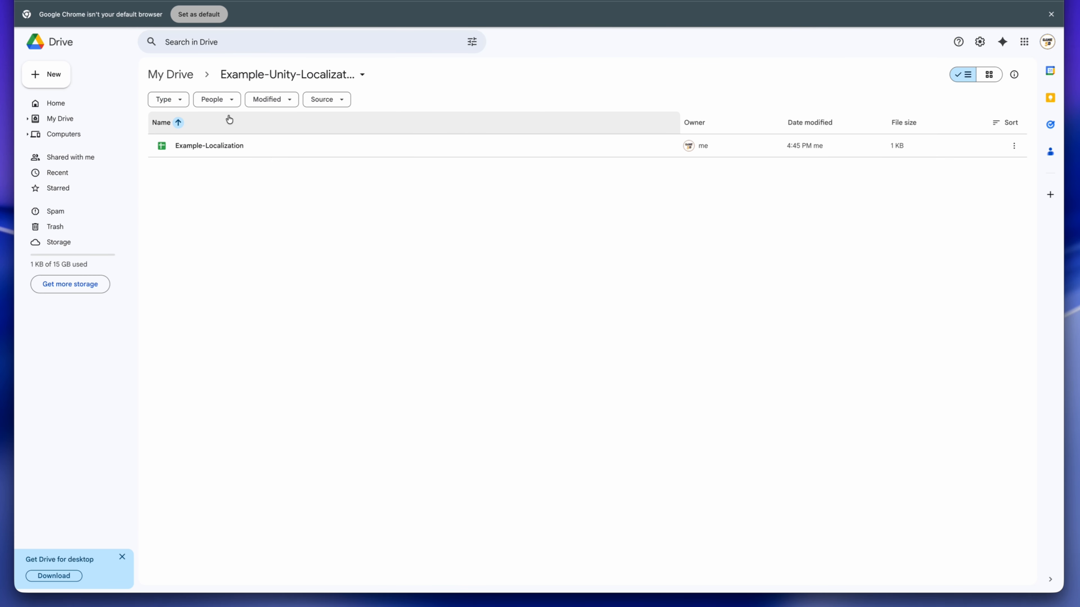
{"action": "left_click", "coordinate": [222, 146]}
{"action": "right_click", "coordinate": [221, 145]}
{"action": "mouse_move", "coordinate": [329, 237]}
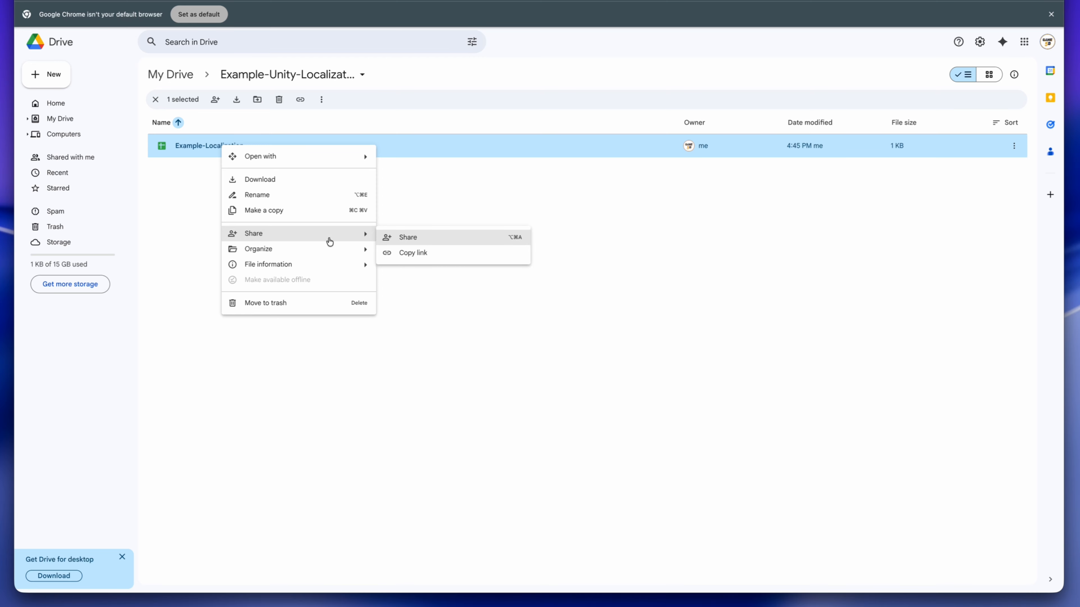
{"action": "left_click", "coordinate": [396, 239]}
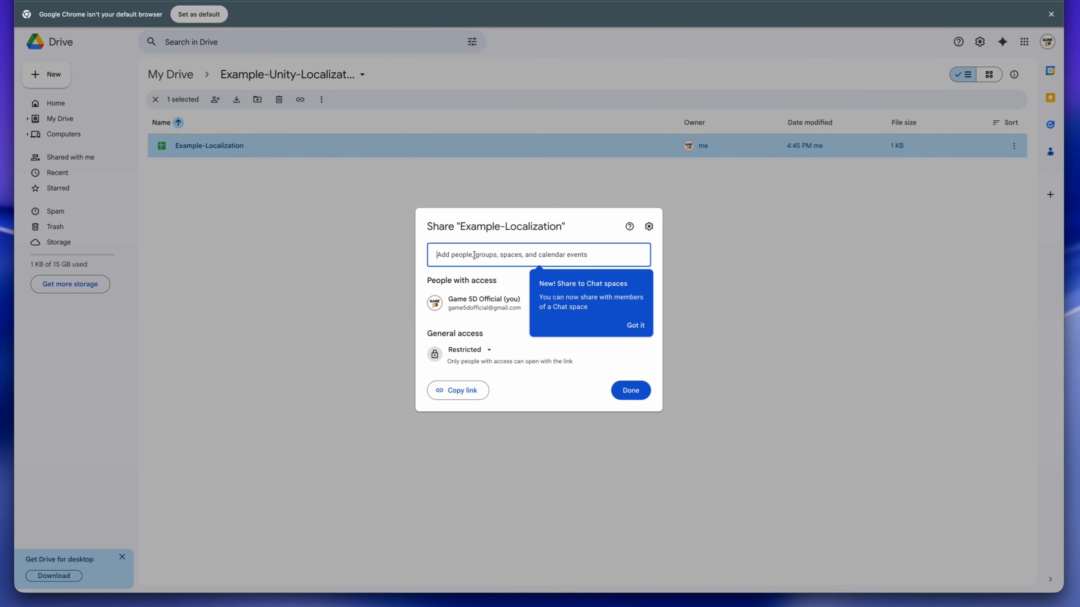
{"action": "key", "text": "super+v"}
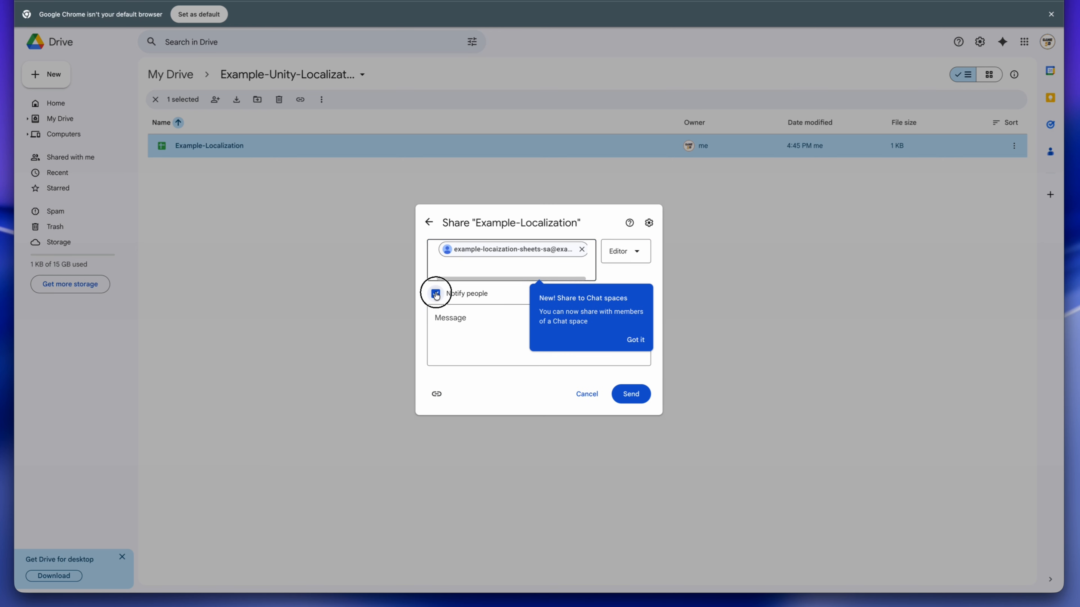
- Turn off notifying people and share the spreadsheet with the service account as Editor
{"action": "left_click", "coordinate": [435, 294]}
{"action": "left_click", "coordinate": [627, 290]}
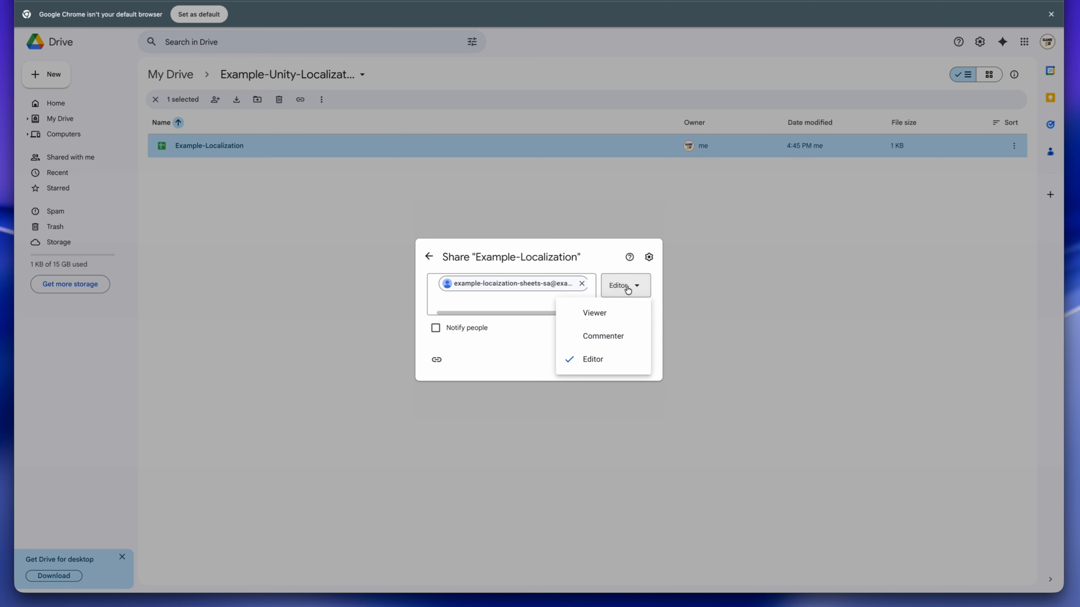
{"action": "left_click", "coordinate": [601, 364]}
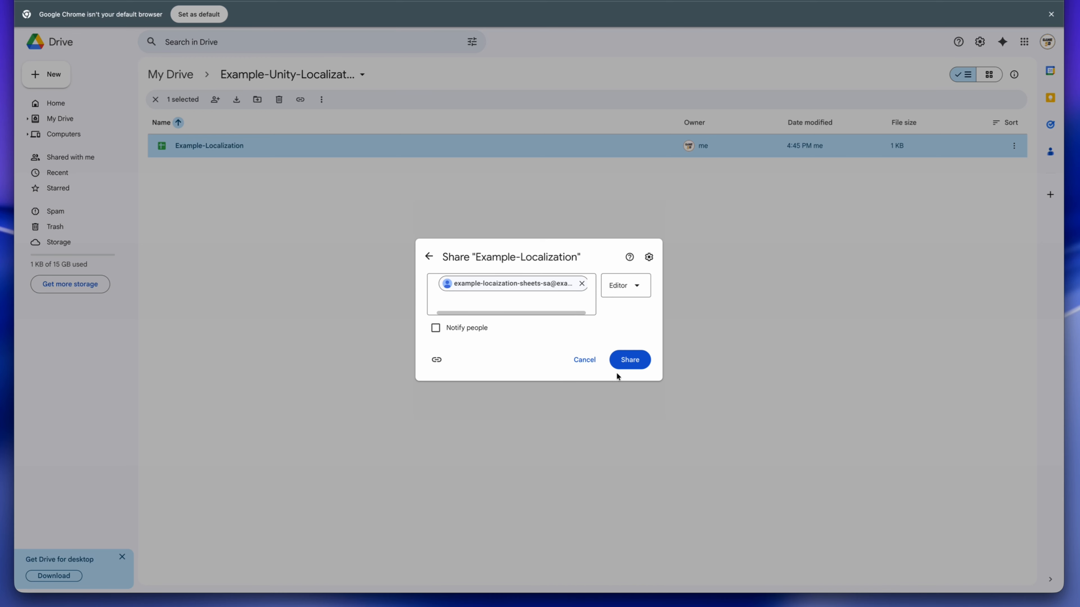
{"action": "left_click", "coordinate": [633, 362]}
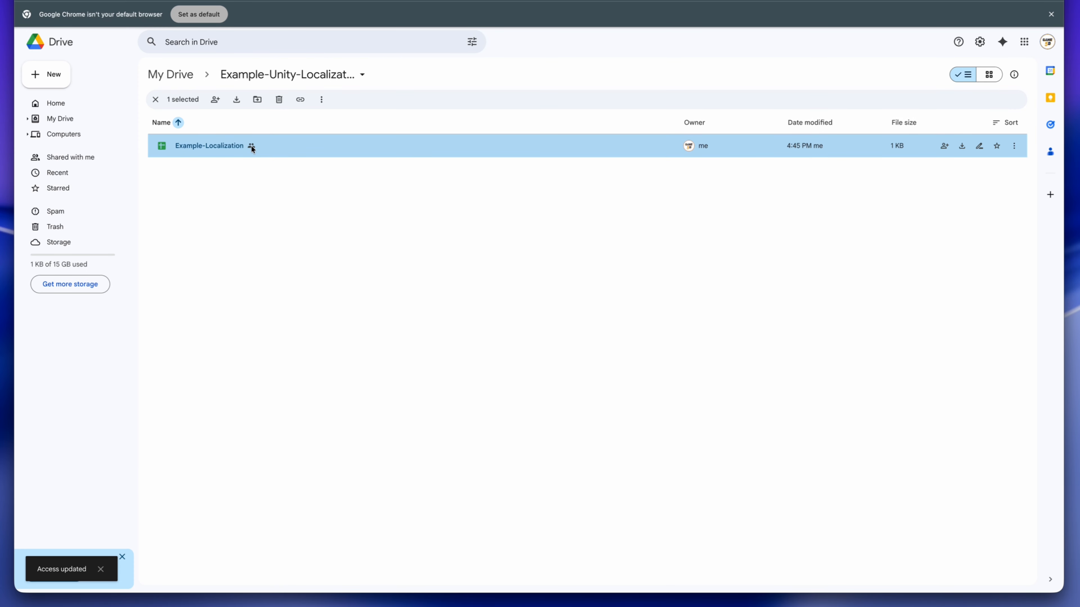
- Check the people with access to the Example-Localization spreadsheet in its sharing settings, then close them
{"action": "right_click", "coordinate": [251, 147]}
{"action": "mouse_move", "coordinate": [283, 235]}
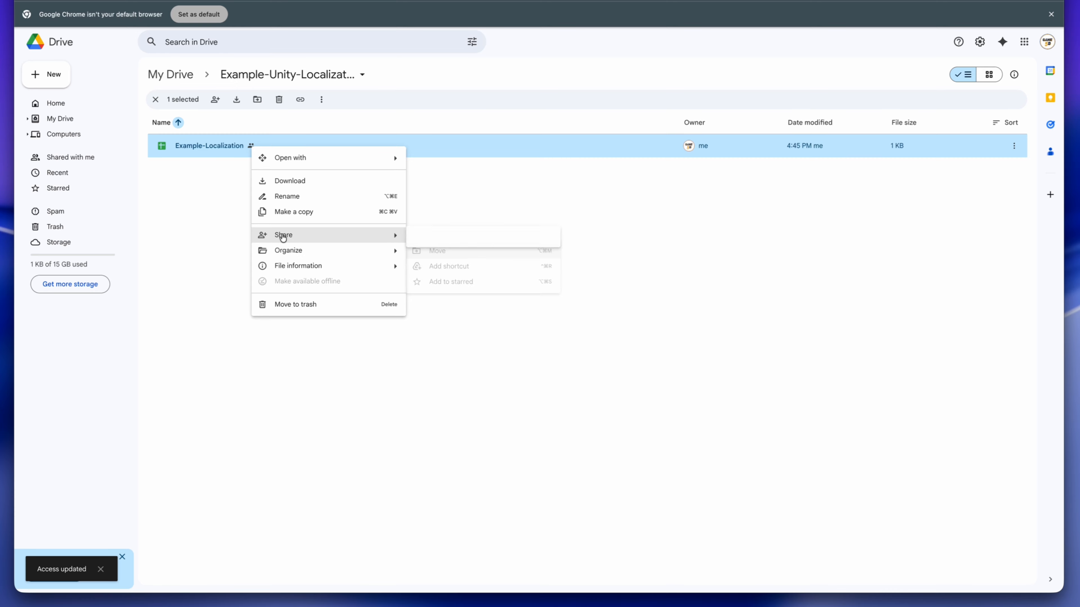
{"action": "left_click", "coordinate": [446, 239]}
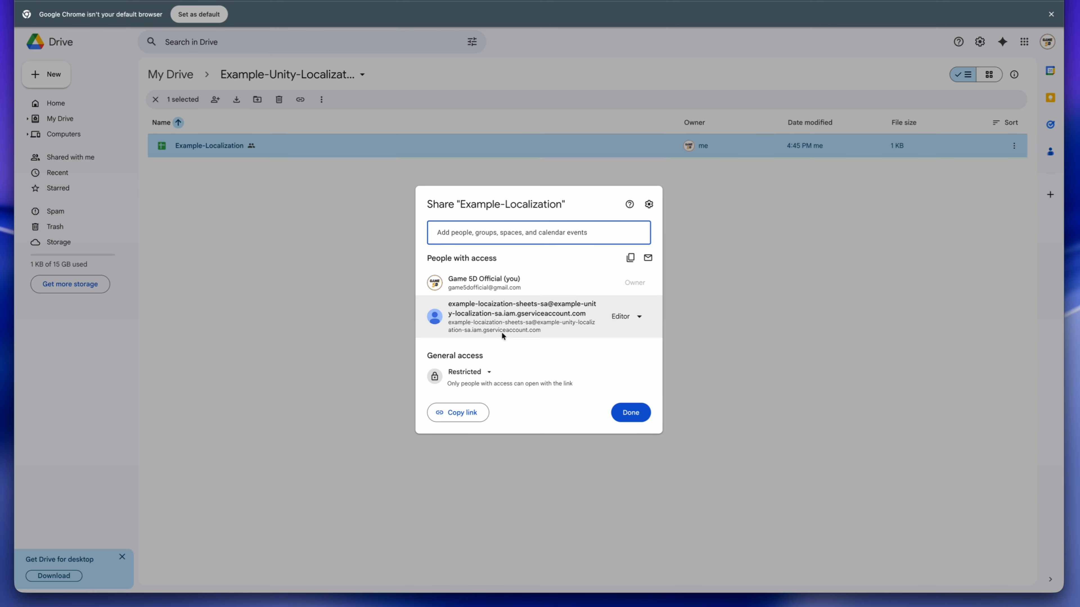
{"action": "mouse_move", "coordinate": [520, 311]}
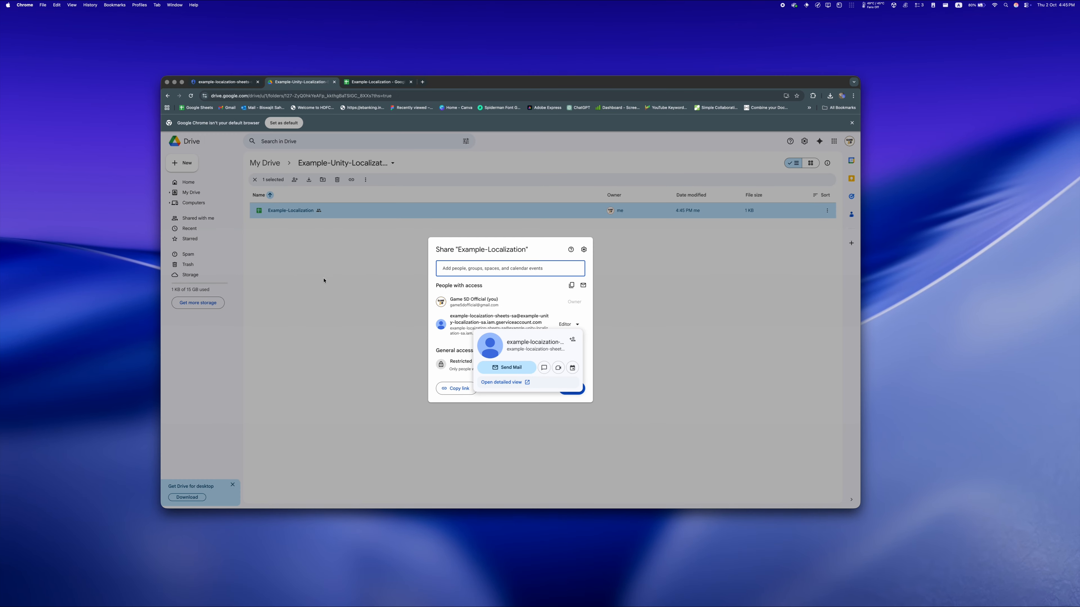
{"action": "left_click", "coordinate": [324, 280]}
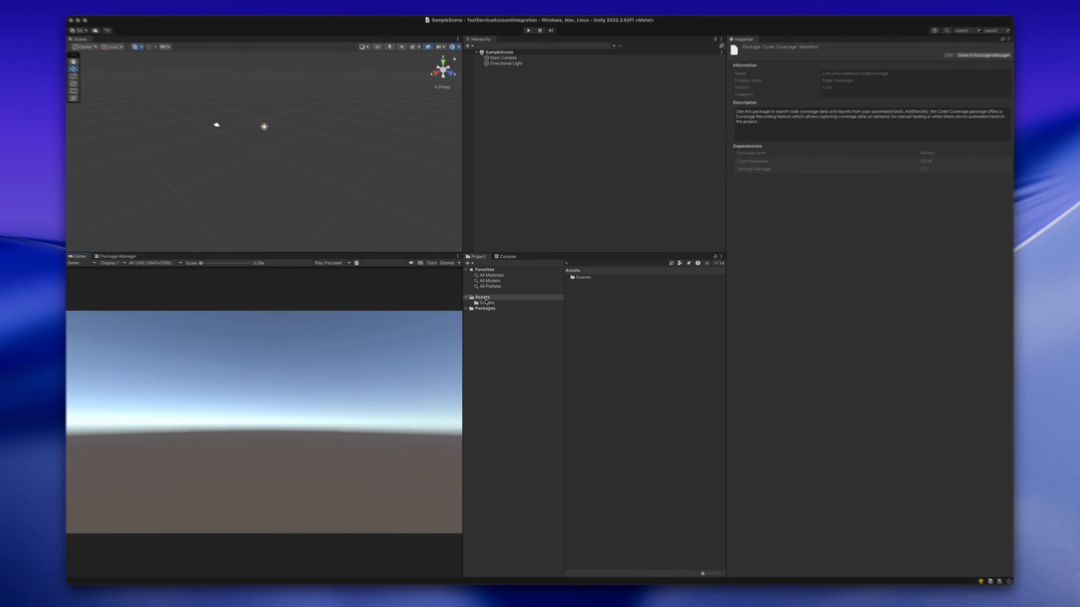
- Switch to the Unity project and create a folder named Localization inside Assets
{"action": "right_click", "coordinate": [483, 297]}
{"action": "mouse_move", "coordinate": [497, 301]}
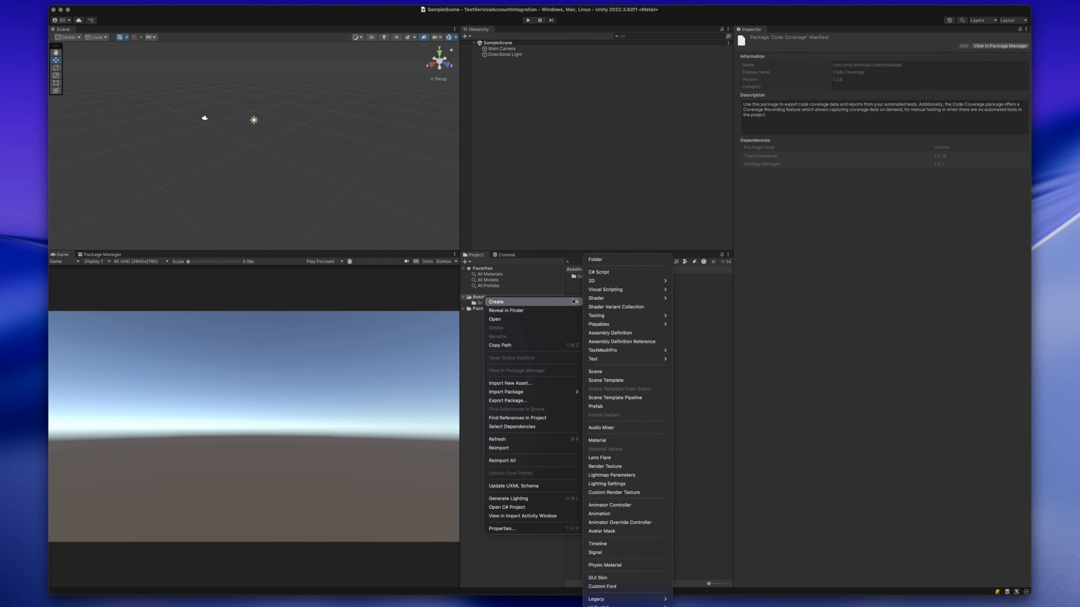
{"action": "left_click", "coordinate": [596, 261]}
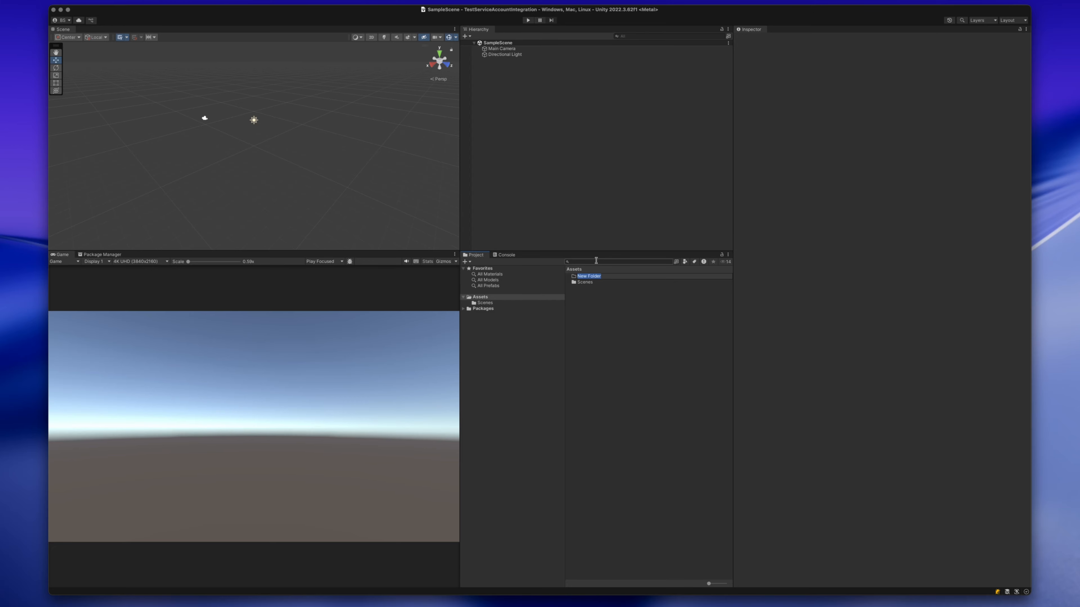
{"action": "type", "text": "Localization"}
{"action": "key", "text": "Return"}
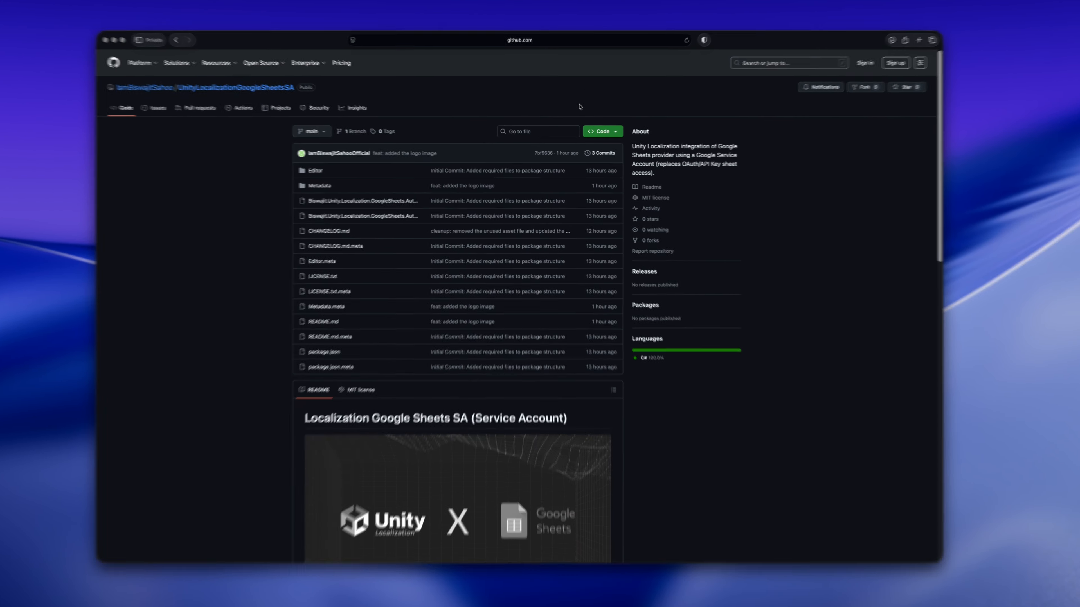
- Switch to the UnityLocalizationGoogleSheetsSA repository on GitHub and copy its HTTPS clone URL
{"action": "left_click", "coordinate": [603, 131]}
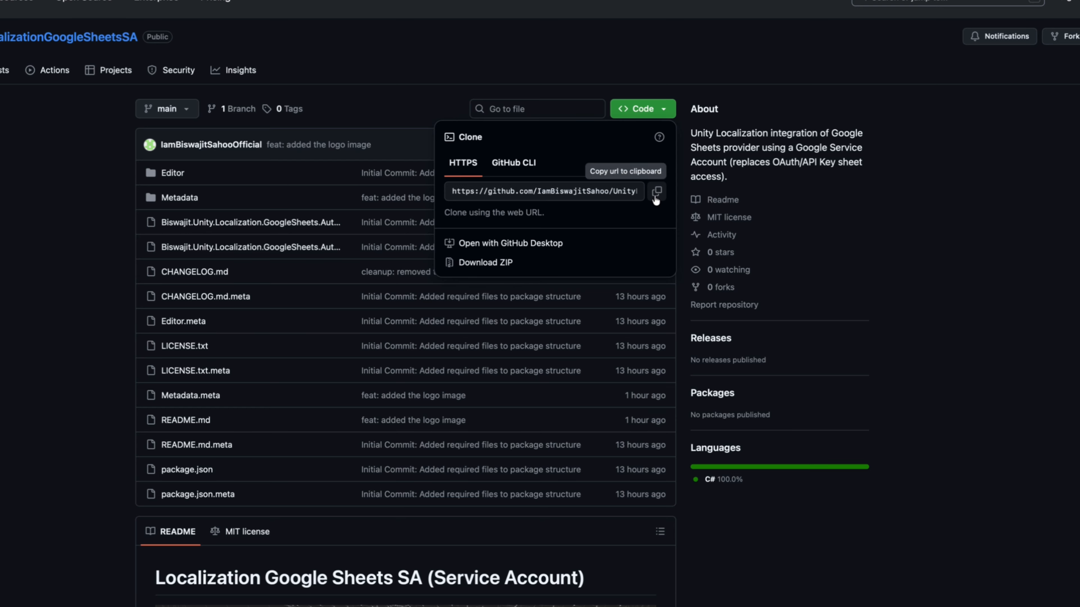
{"action": "left_click", "coordinate": [657, 193]}
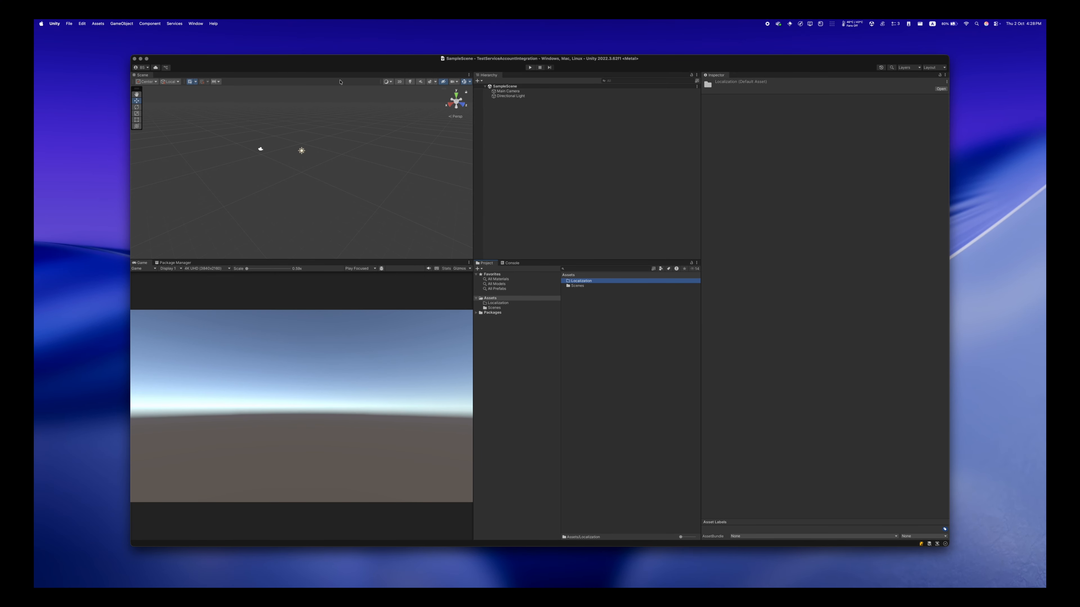
- Add the package from the copied git URL with Unity's Package Manager, then show the details of the installed Localization package
{"action": "left_click", "coordinate": [198, 28]}
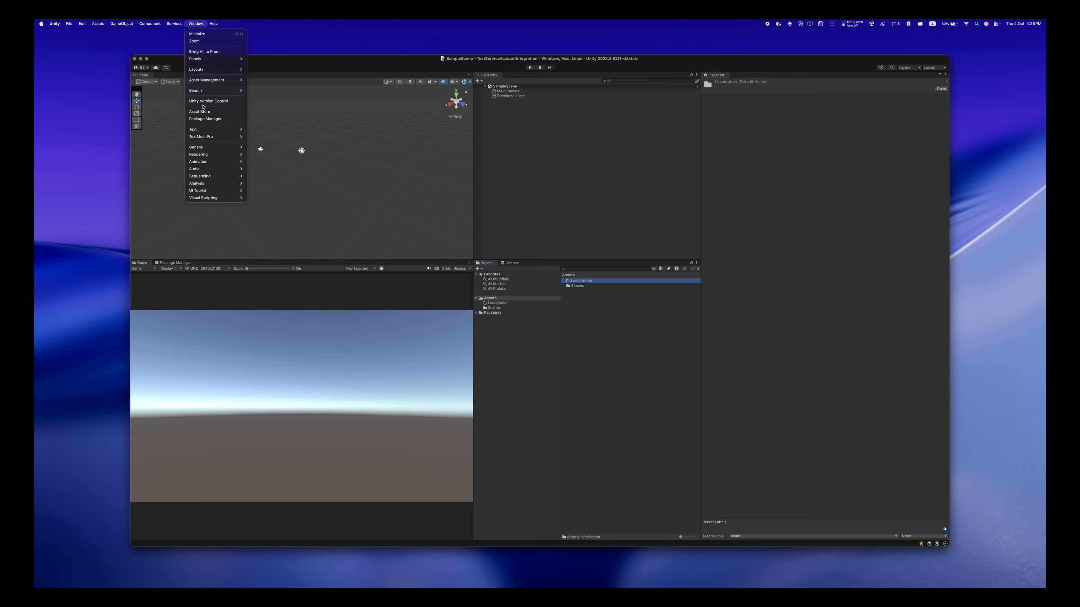
{"action": "left_click", "coordinate": [205, 119]}
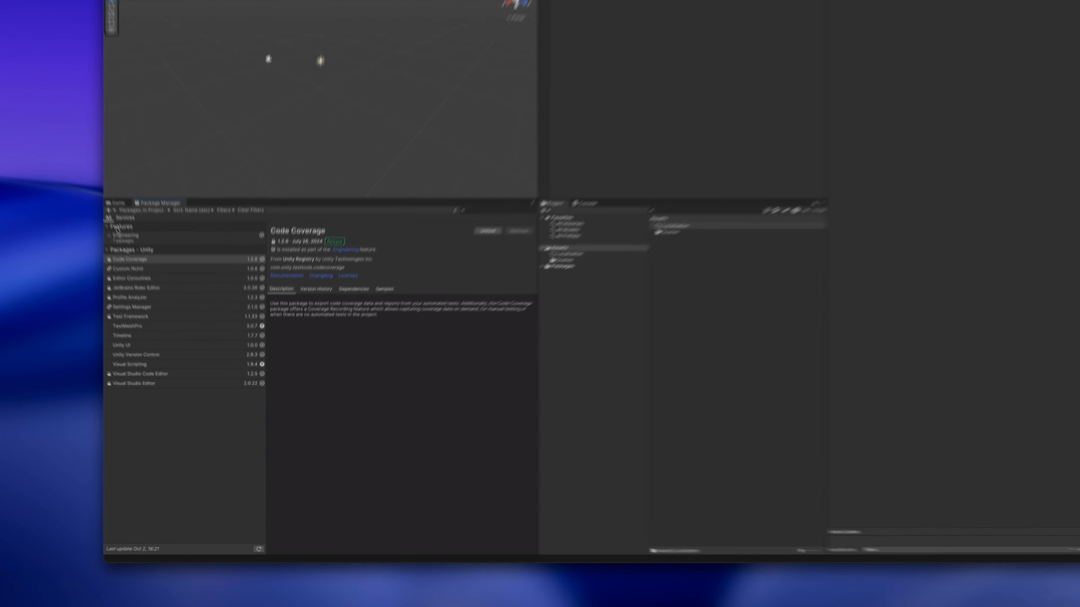
{"action": "left_click", "coordinate": [139, 269]}
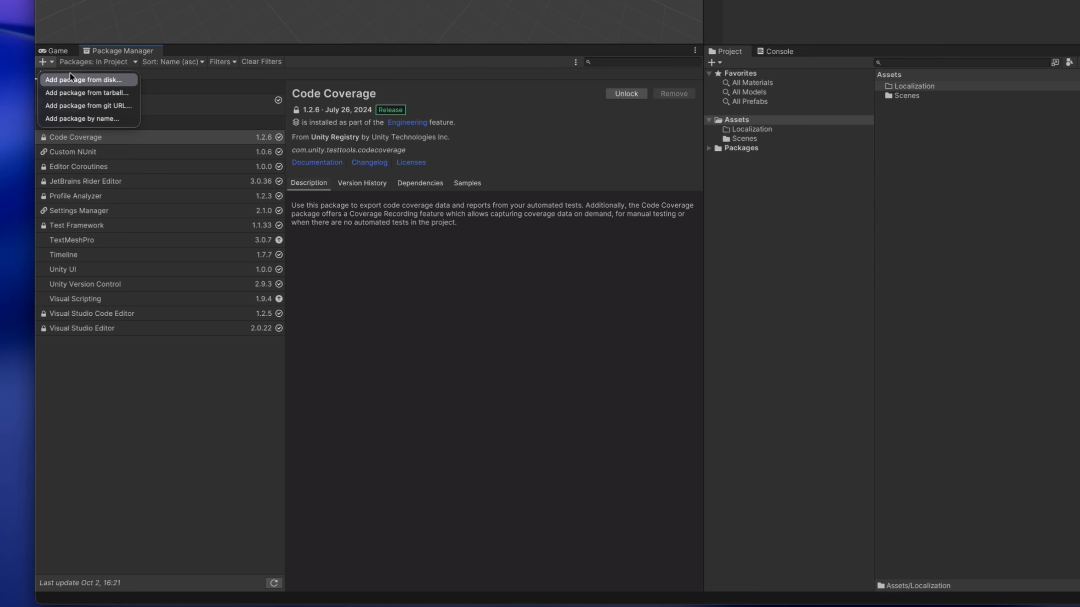
{"action": "left_click", "coordinate": [85, 106]}
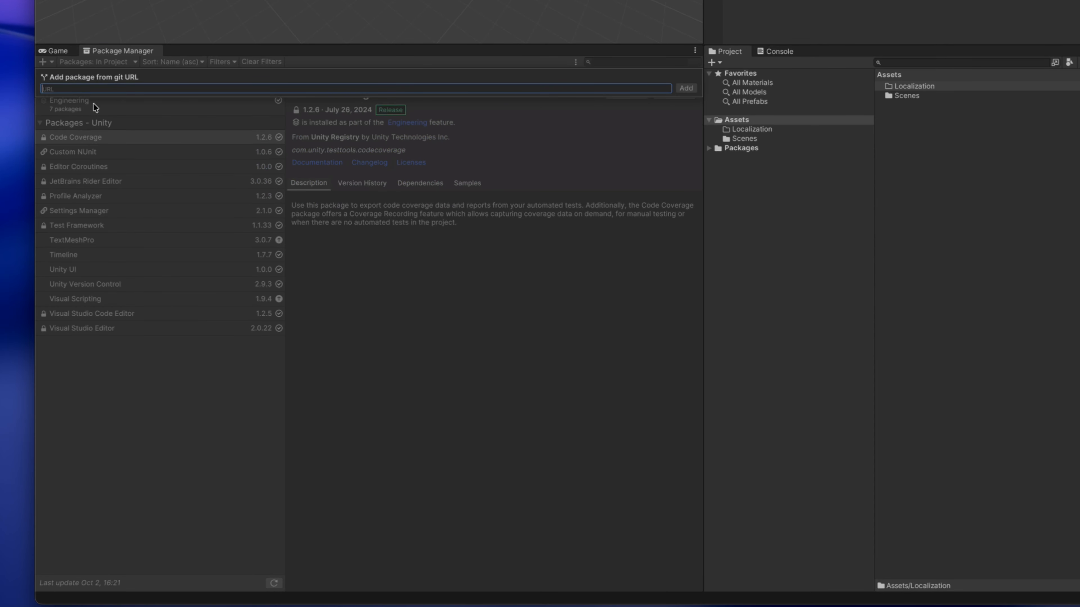
{"action": "key", "text": "super+v"}
{"action": "left_click", "coordinate": [686, 88]}
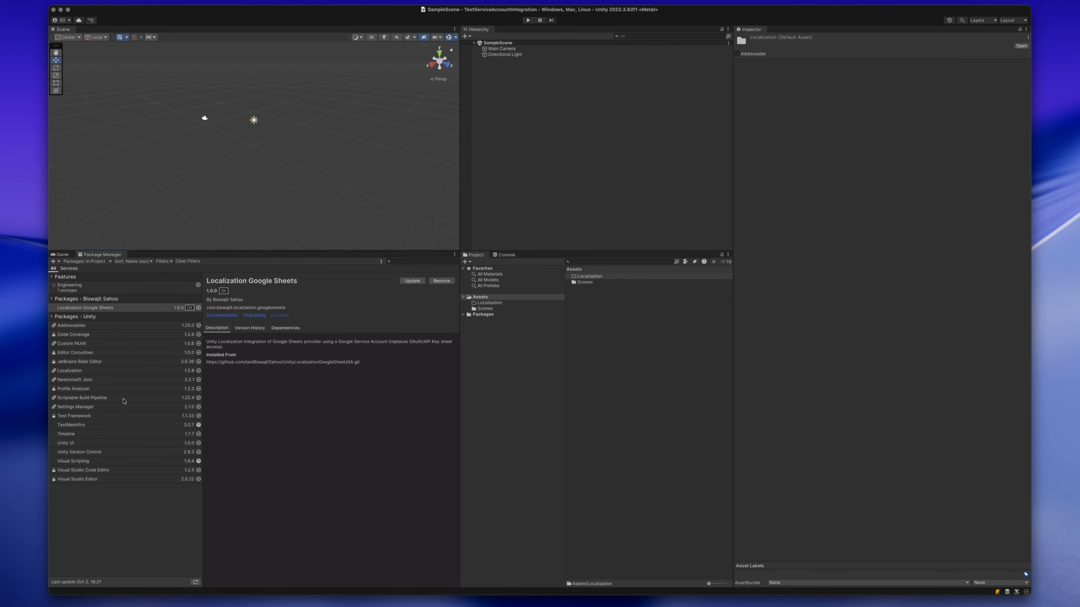
{"action": "left_click", "coordinate": [76, 370]}
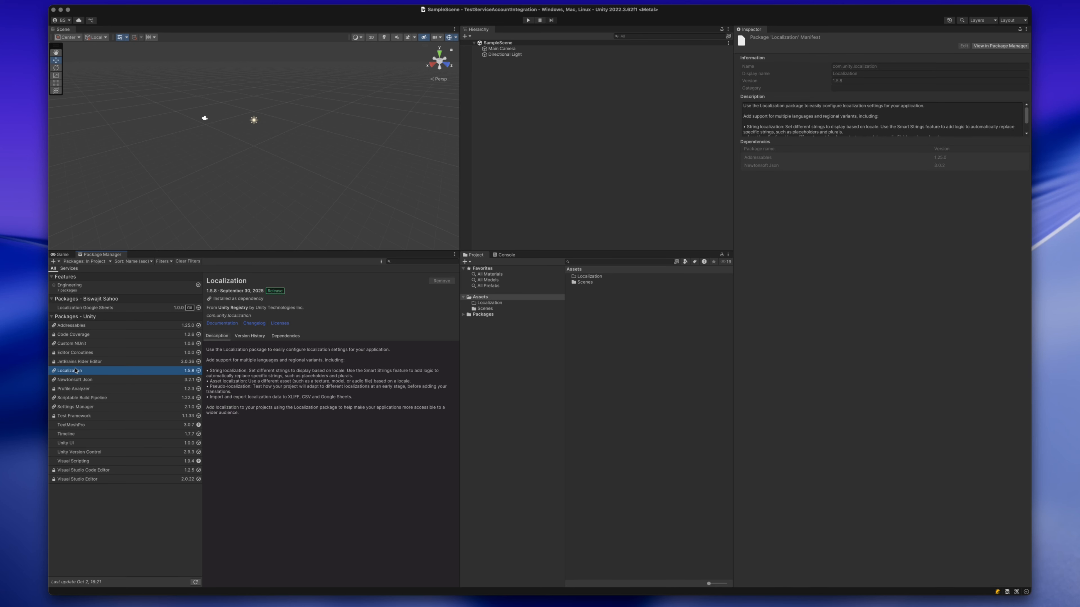
- Check the dependencies of the Localization and Localization Google Sheets packages, and view the contents of the Localization Google Sheets package folder
{"action": "left_click", "coordinate": [277, 340]}
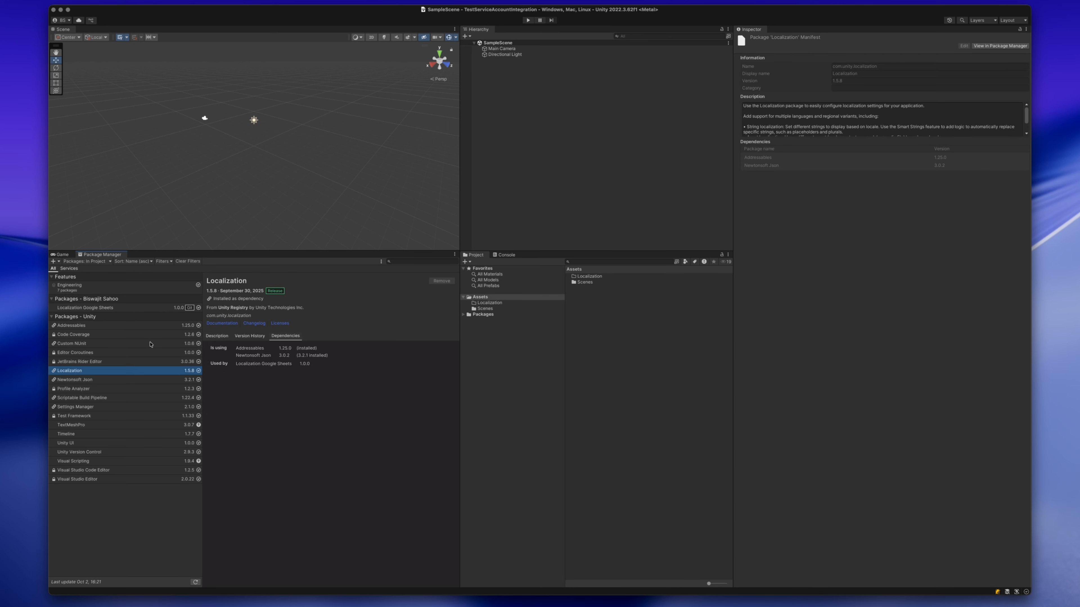
{"action": "left_click", "coordinate": [93, 307]}
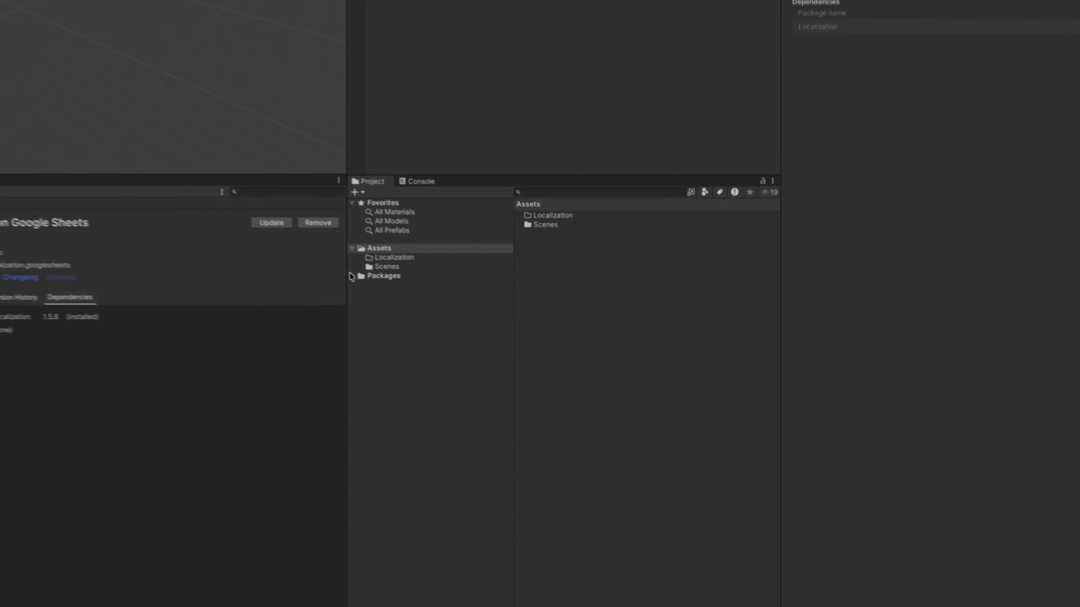
{"action": "left_click", "coordinate": [351, 276]}
{"action": "left_click", "coordinate": [408, 341]}
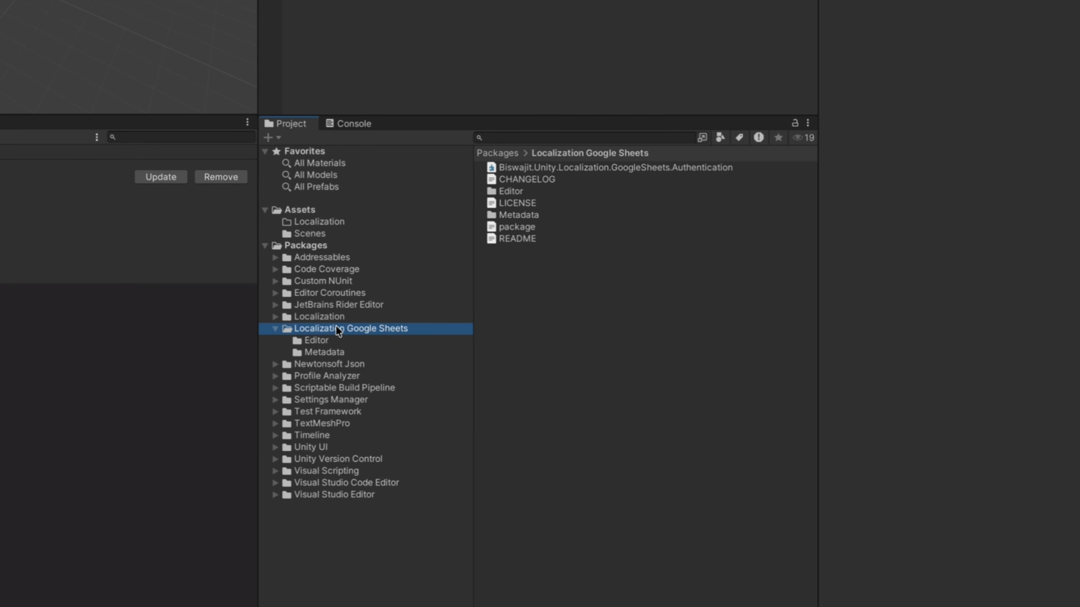
{"action": "left_click", "coordinate": [276, 329]}
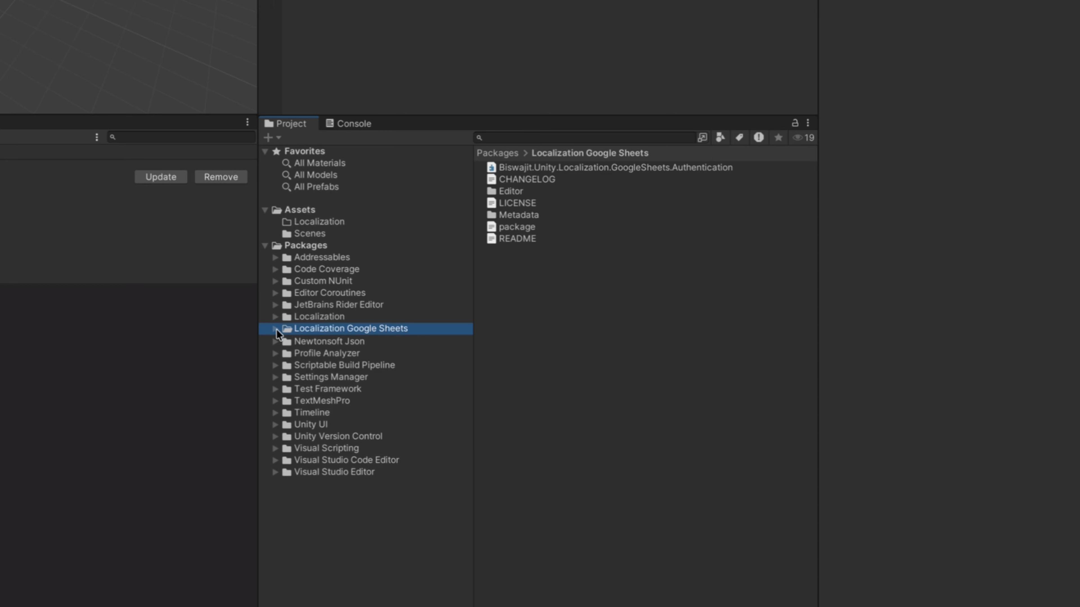
- Create a folder named Settings inside Assets/Localization
{"action": "left_click", "coordinate": [317, 221]}
{"action": "right_click", "coordinate": [483, 236]}
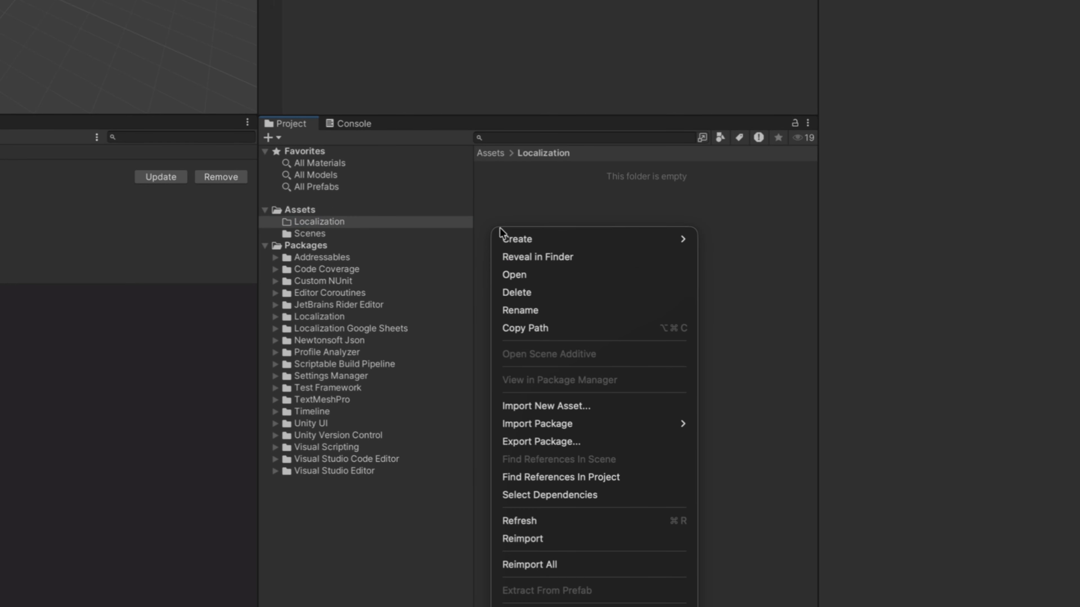
{"action": "mouse_move", "coordinate": [645, 239]}
{"action": "left_click", "coordinate": [714, 135]}
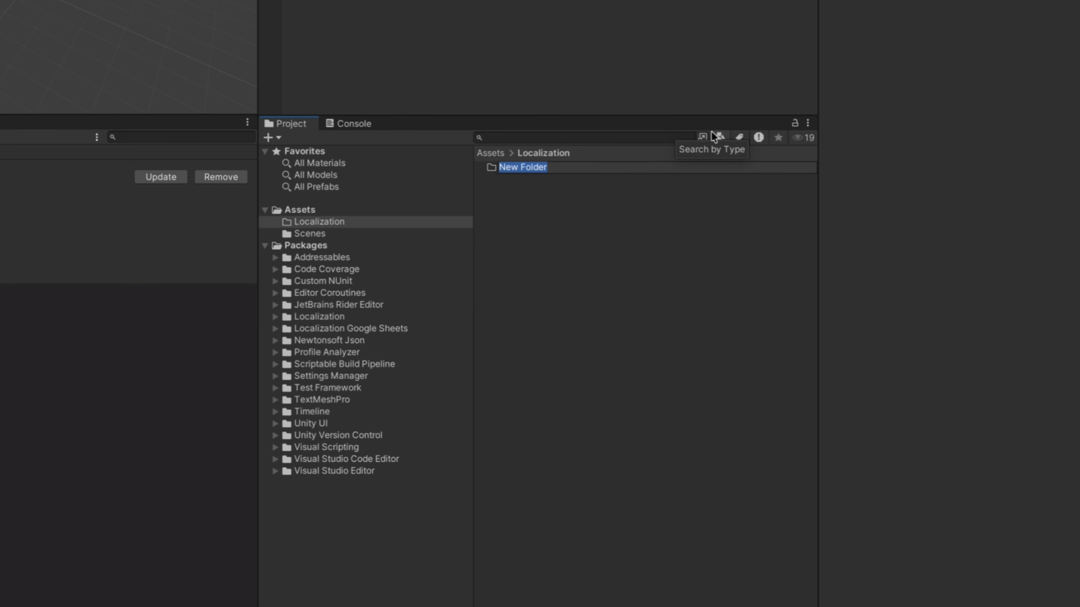
{"action": "type", "text": "Settings"}
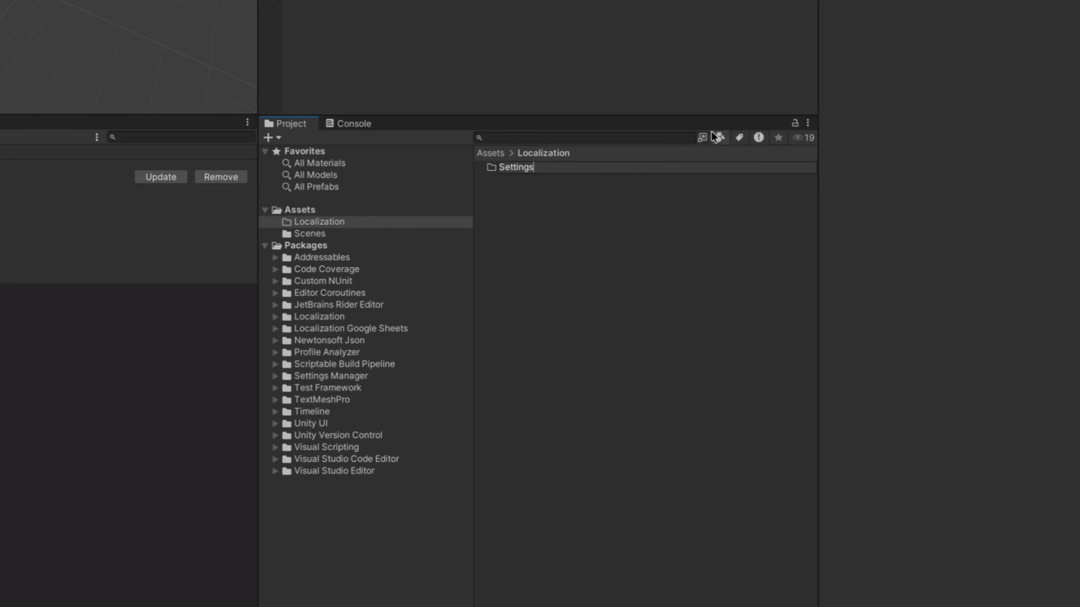
{"action": "key", "text": "Return"}
- Create a folder named Integrations inside Assets/Localization, next to the Settings folder
{"action": "right_click", "coordinate": [659, 244]}
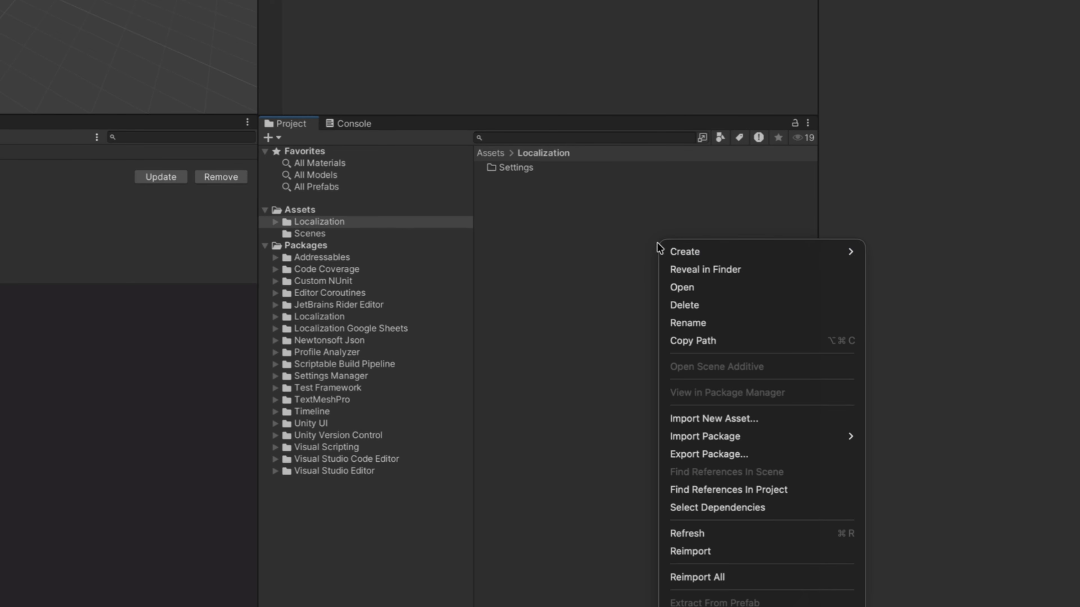
{"action": "mouse_move", "coordinate": [662, 250]}
{"action": "left_click", "coordinate": [892, 133]}
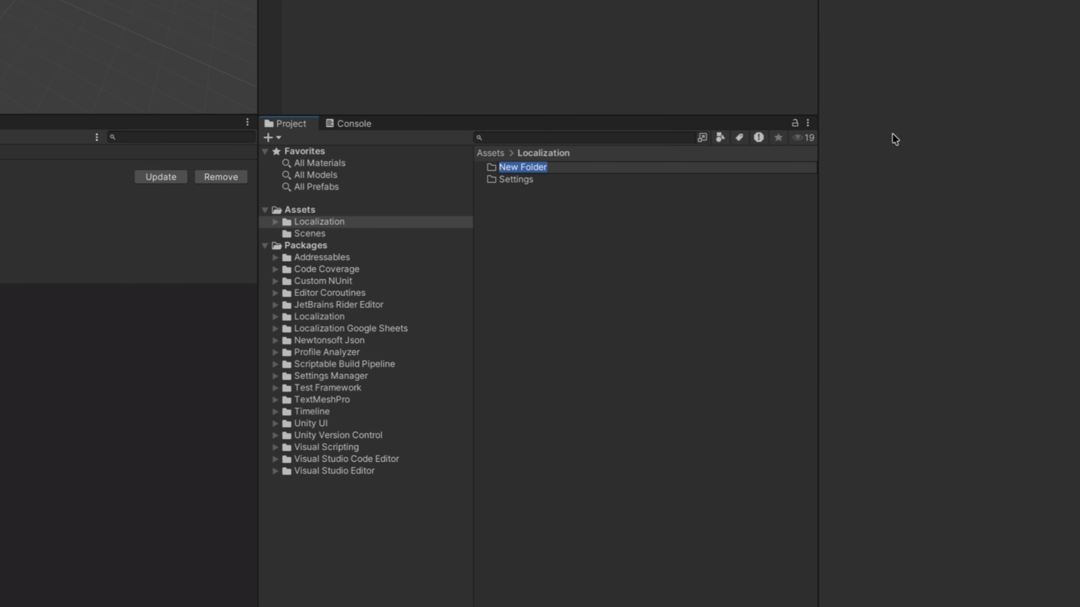
{"action": "type", "text": "Integrations"}
{"action": "key", "text": "Return"}
- Create a folder named GoogleSheetsService inside Assets/Localization/Integrations and open it
{"action": "double_click", "coordinate": [533, 167]}
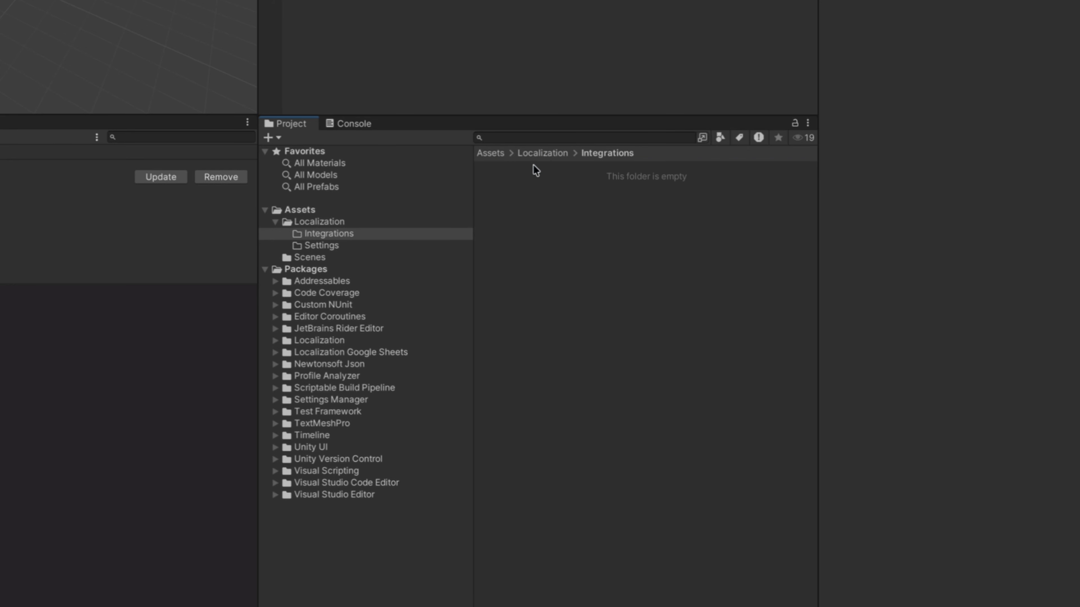
{"action": "right_click", "coordinate": [534, 183]}
{"action": "mouse_move", "coordinate": [593, 192]}
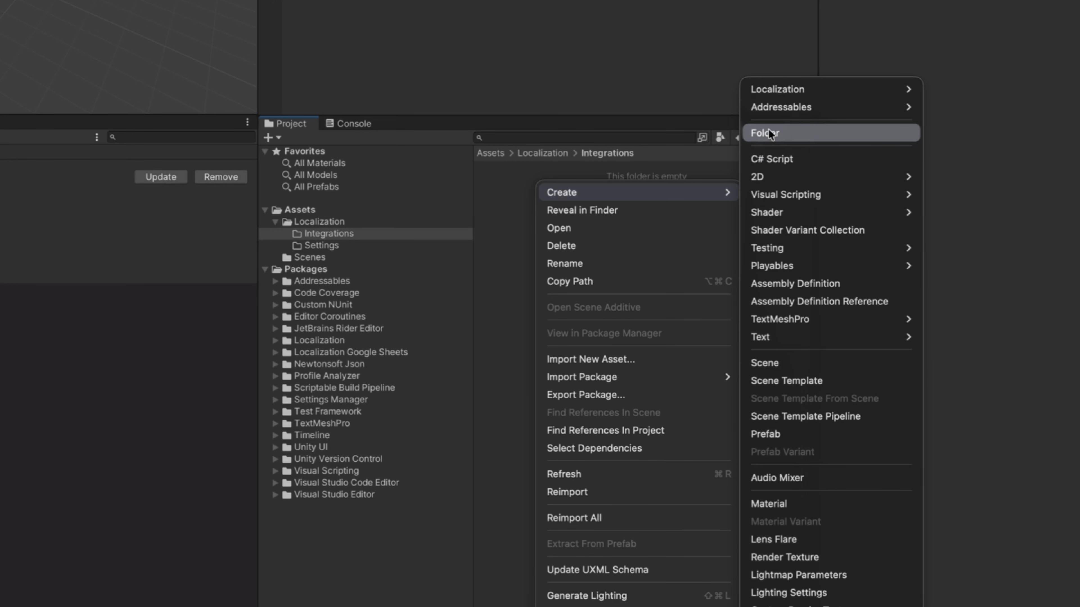
{"action": "left_click", "coordinate": [767, 133]}
{"action": "type", "text": "Googl"}
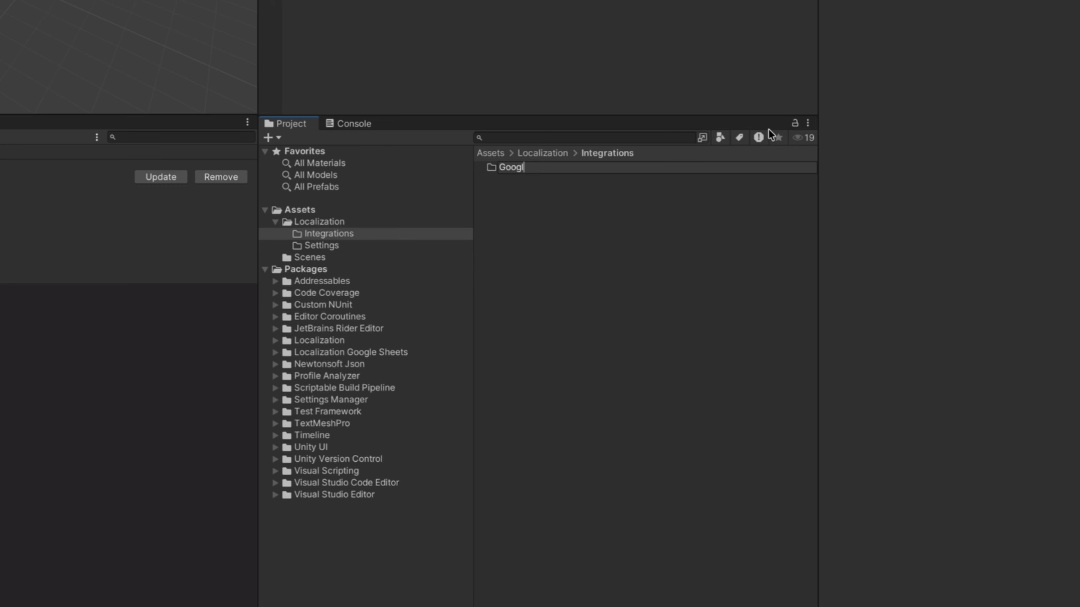
{"action": "type", "text": "e Sheets Service"}
{"action": "key", "text": "BackSpace"}
{"action": "key", "text": "Left"}
{"action": "key", "text": "Left"}
{"action": "key", "text": "Left"}
{"action": "key", "text": "Left"}
{"action": "key", "text": "Left"}
{"action": "key", "text": "Left"}
{"action": "key", "text": "BackSpace"}
{"action": "key", "text": "Return"}
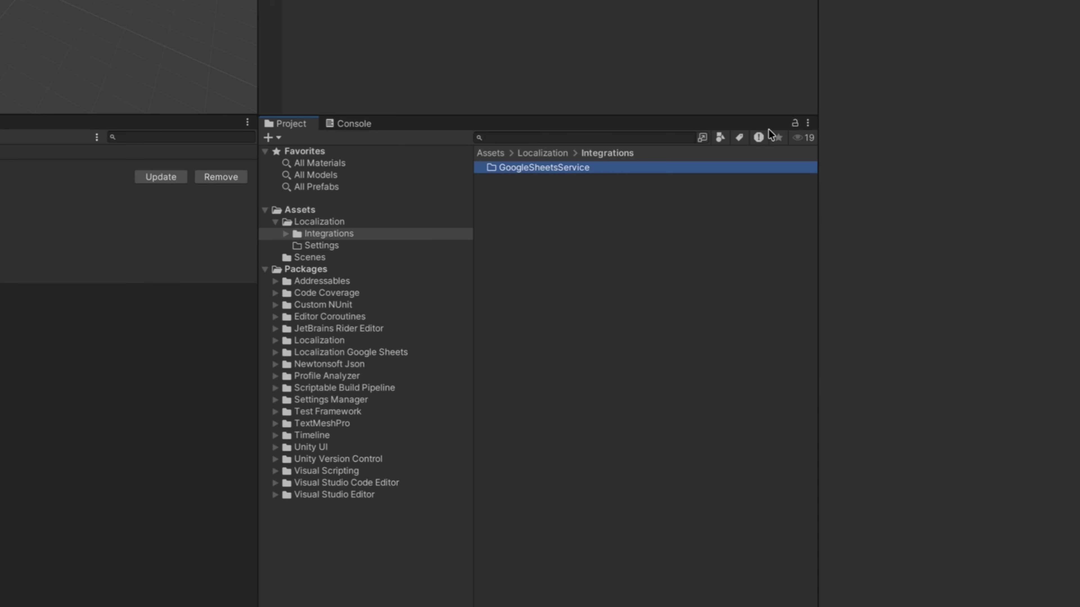
{"action": "double_click", "coordinate": [545, 166]}
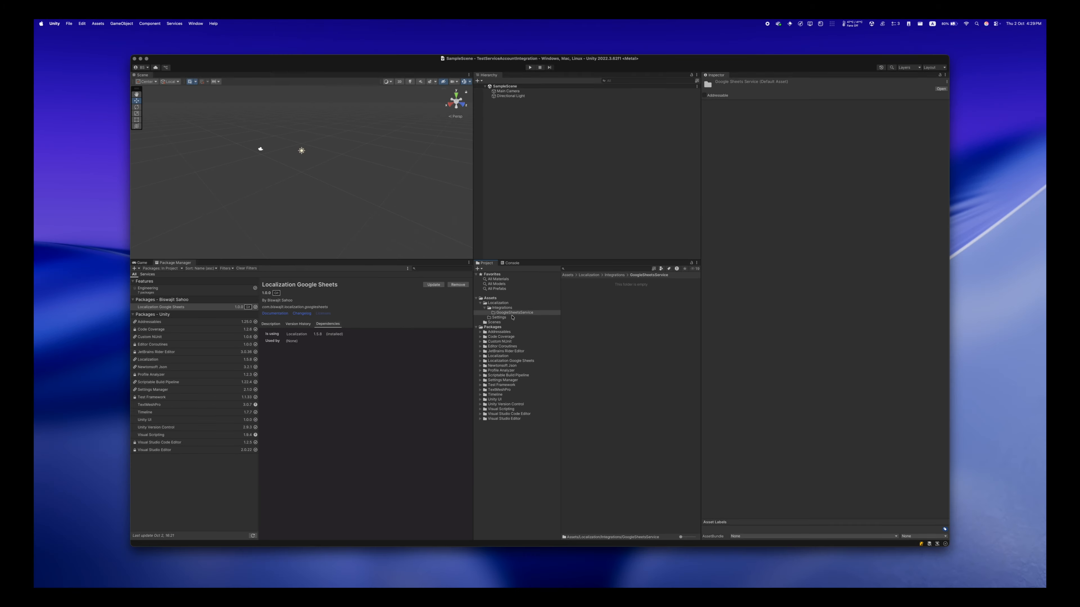
- Create the project's Localization Settings asset from the Project Settings and save it in Assets/Localization/Settings
{"action": "left_click", "coordinate": [334, 257]}
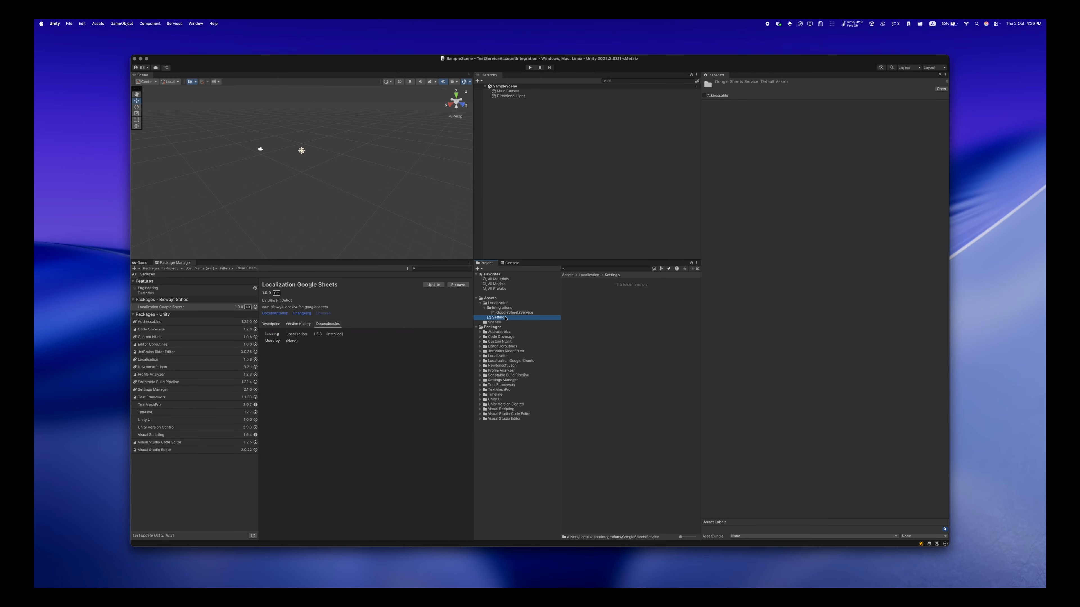
{"action": "left_click", "coordinate": [69, 24]}
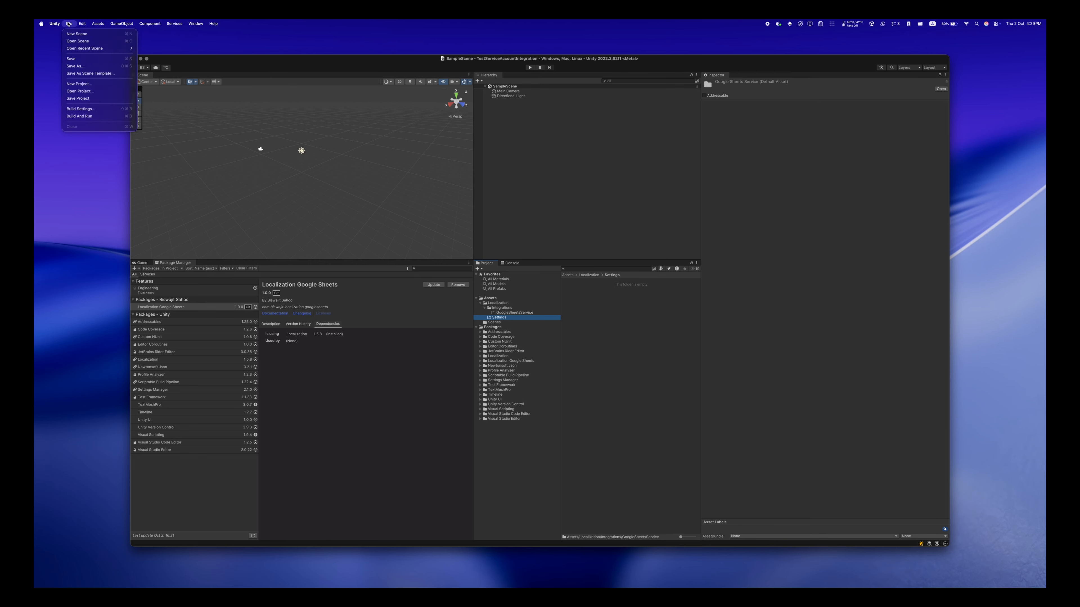
{"action": "mouse_move", "coordinate": [82, 24]}
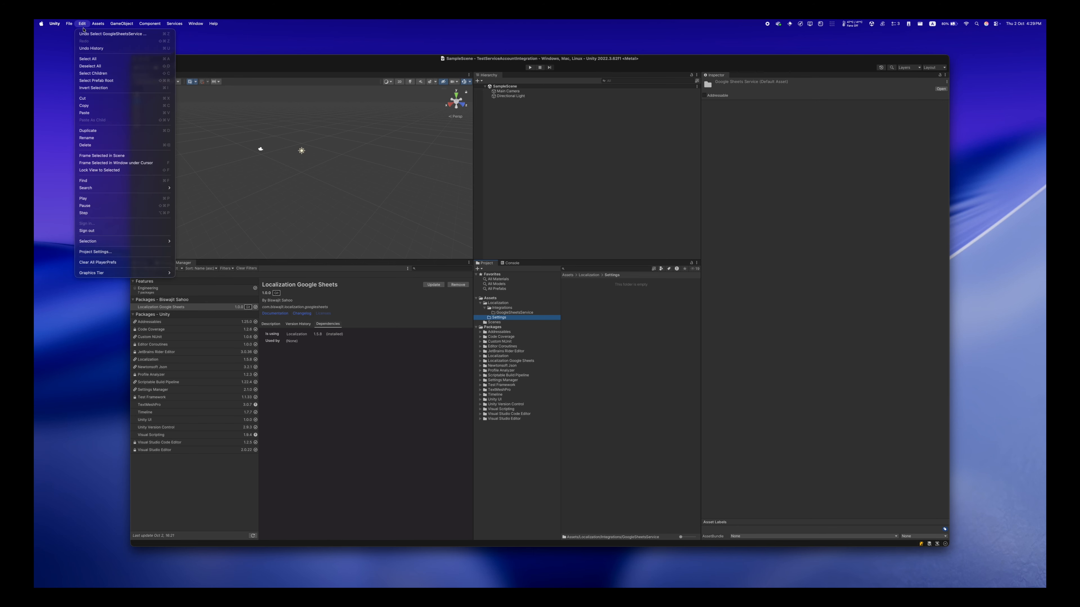
{"action": "left_click", "coordinate": [96, 251]}
{"action": "left_click_drag", "start_coordinate": [197, 269], "coordinate": [397, 208]}
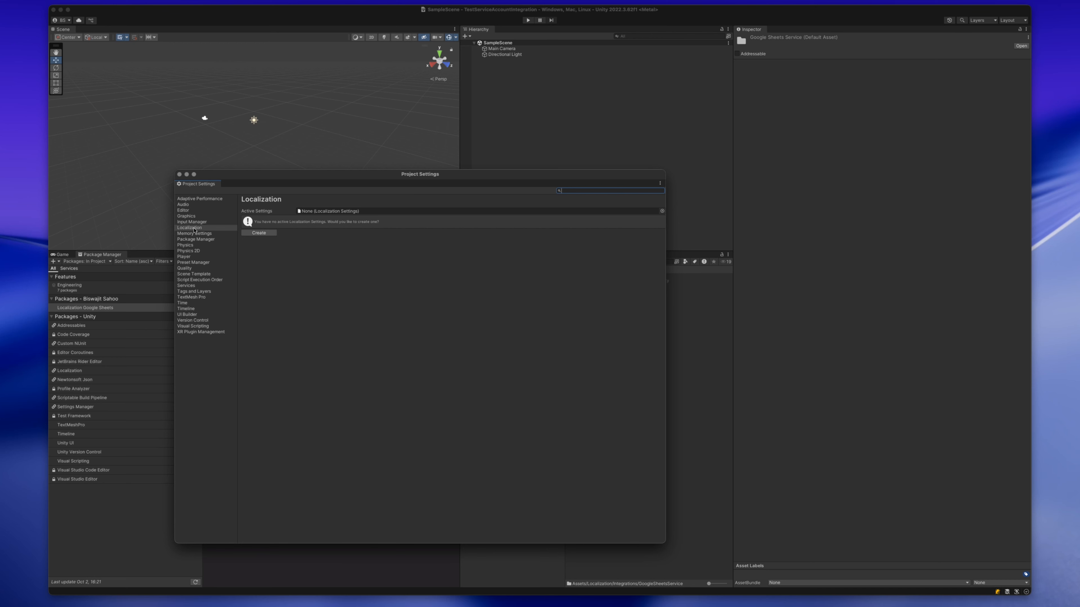
{"action": "left_click", "coordinate": [259, 233]}
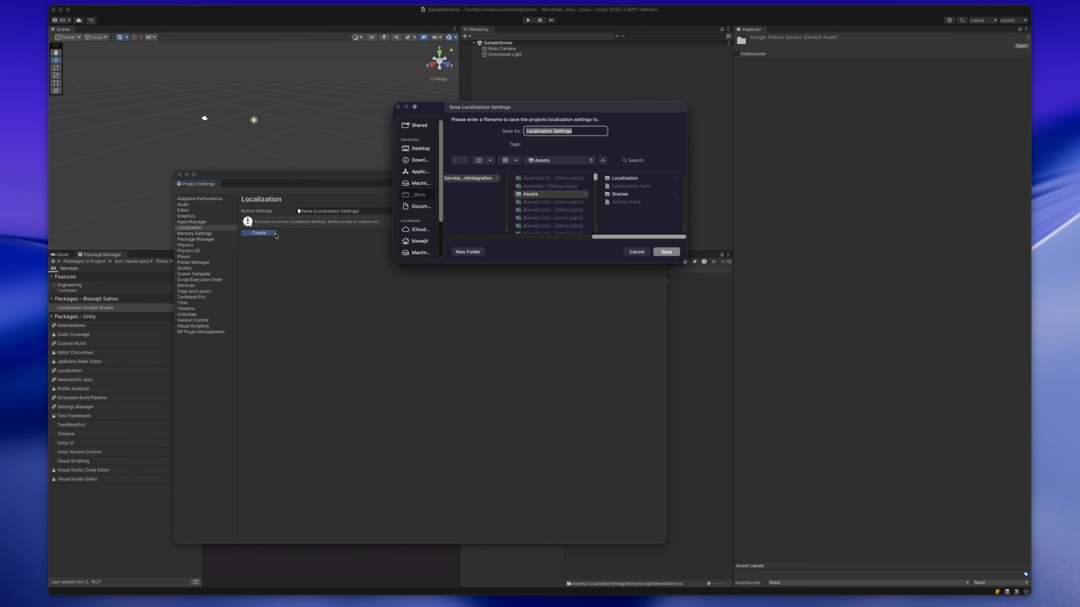
{"action": "left_click", "coordinate": [629, 180]}
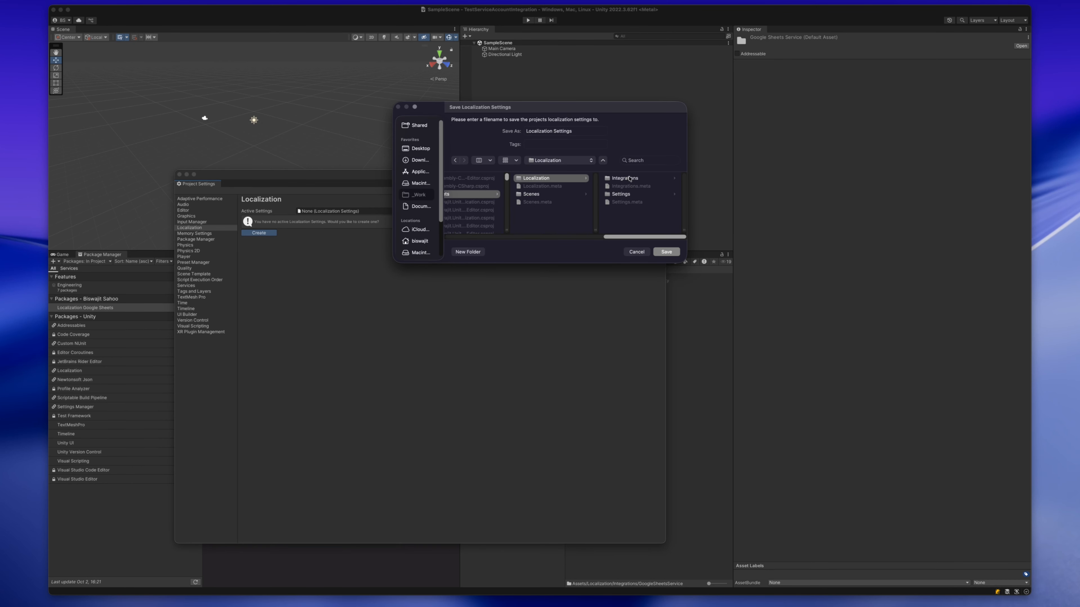
{"action": "left_click", "coordinate": [620, 196]}
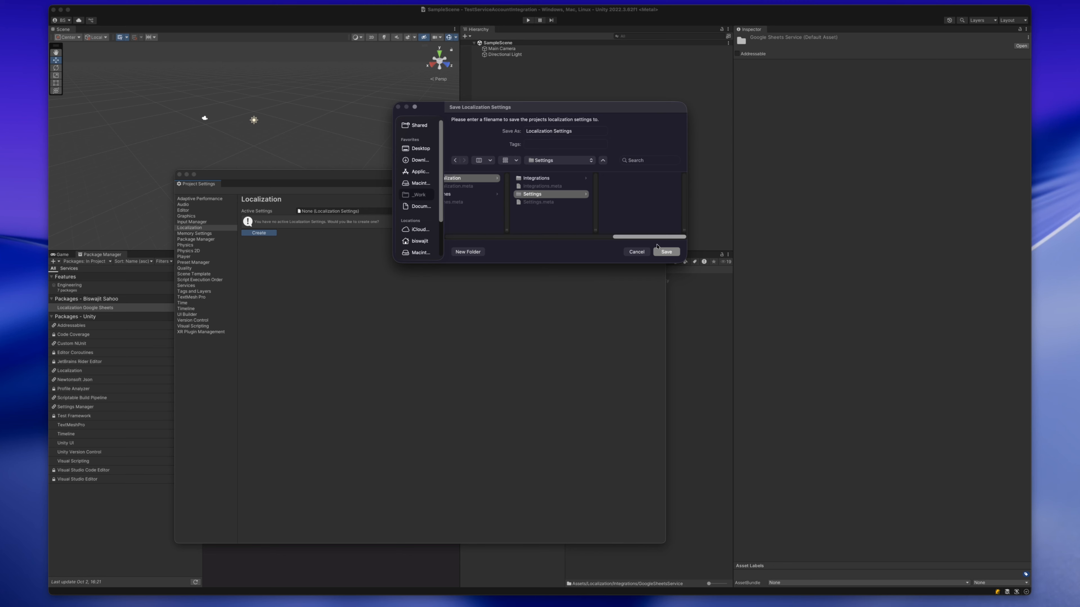
{"action": "left_click", "coordinate": [664, 252]}
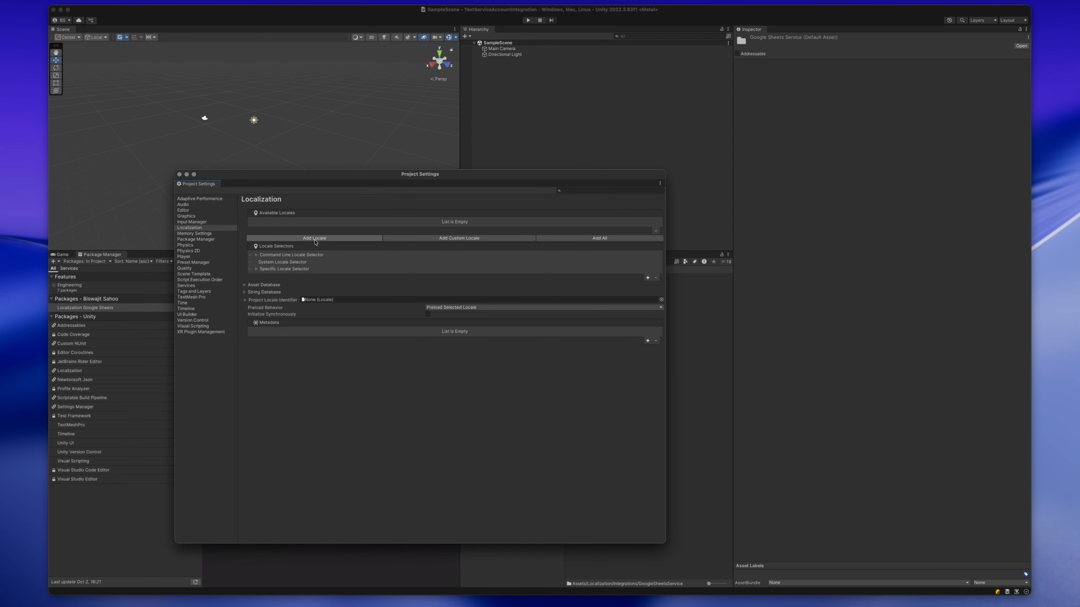
- Add the English (en) and French (fr) locales, saving them in a new Locales folder inside Assets/Localization
{"action": "left_click", "coordinate": [314, 239]}
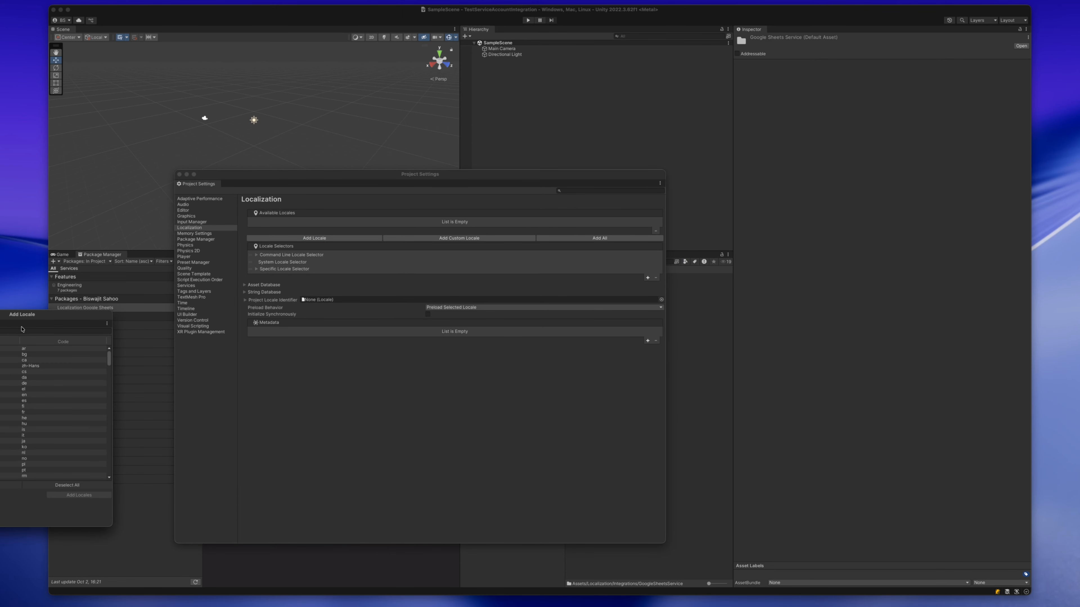
{"action": "left_click_drag", "start_coordinate": [29, 314], "coordinate": [394, 279]}
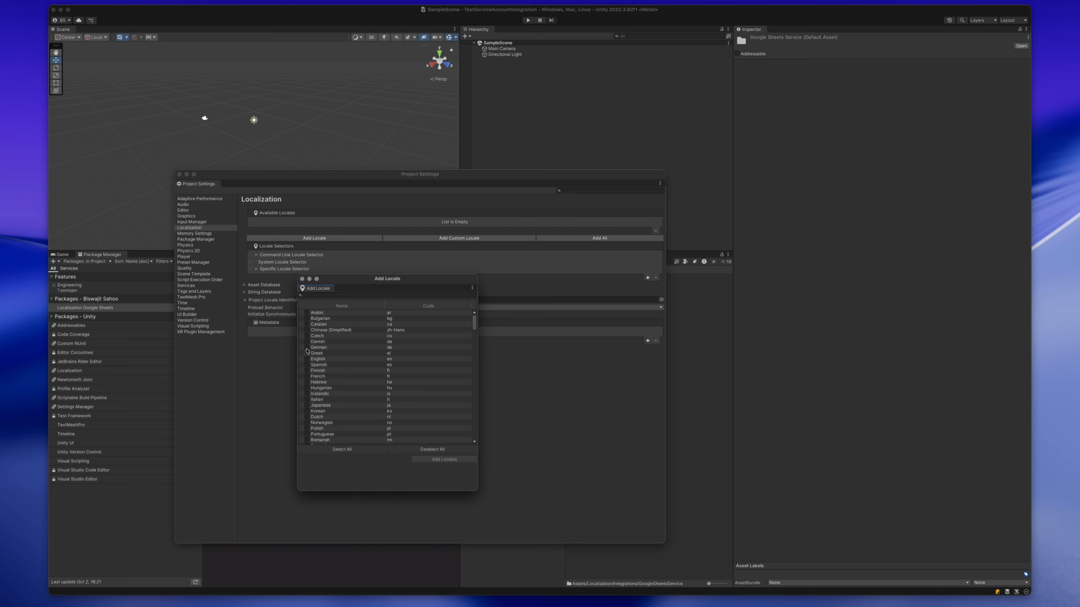
{"action": "left_click", "coordinate": [307, 360]}
{"action": "left_click", "coordinate": [444, 459]}
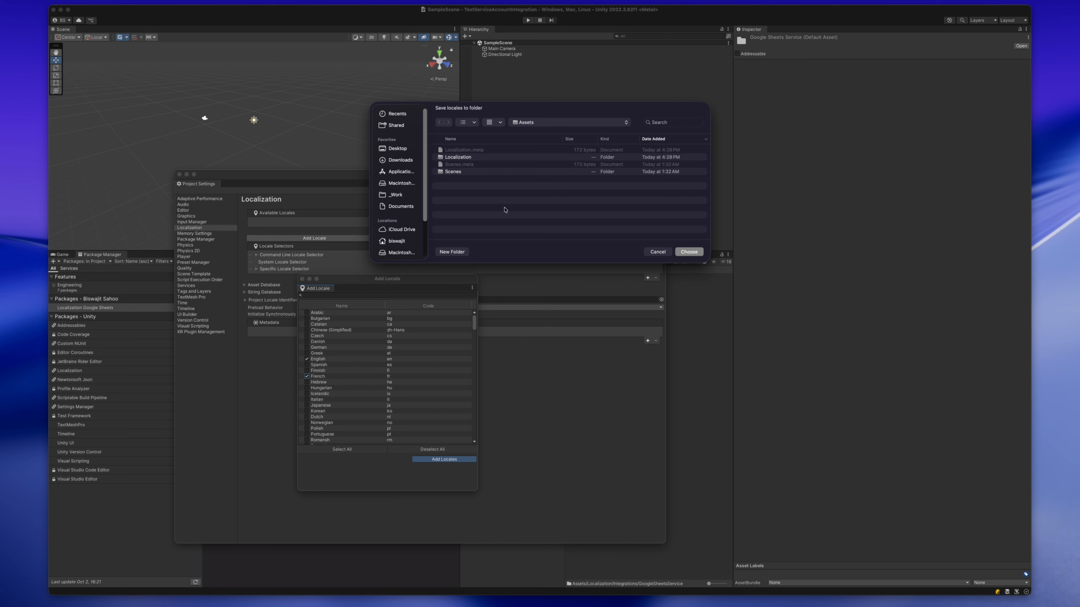
{"action": "double_click", "coordinate": [458, 158]}
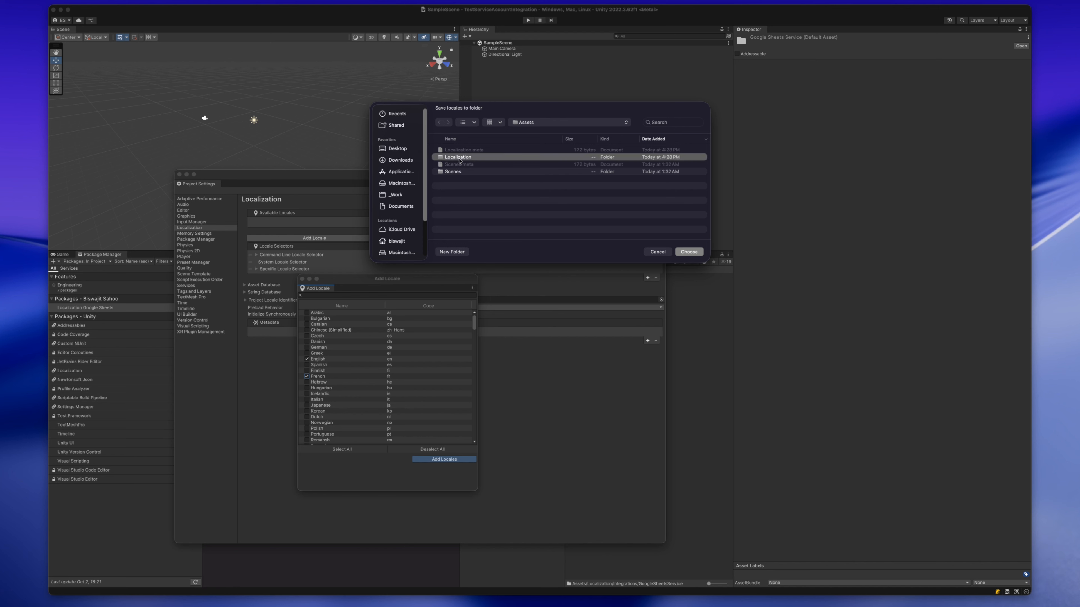
{"action": "left_click", "coordinate": [453, 252]}
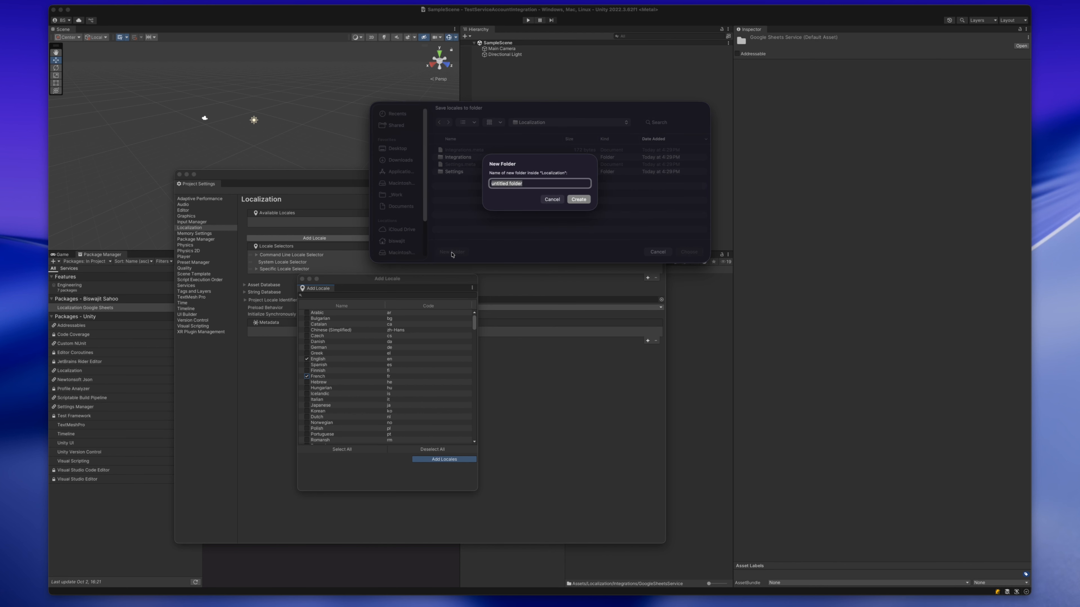
{"action": "type", "text": "Locales"}
{"action": "key", "text": "Return"}
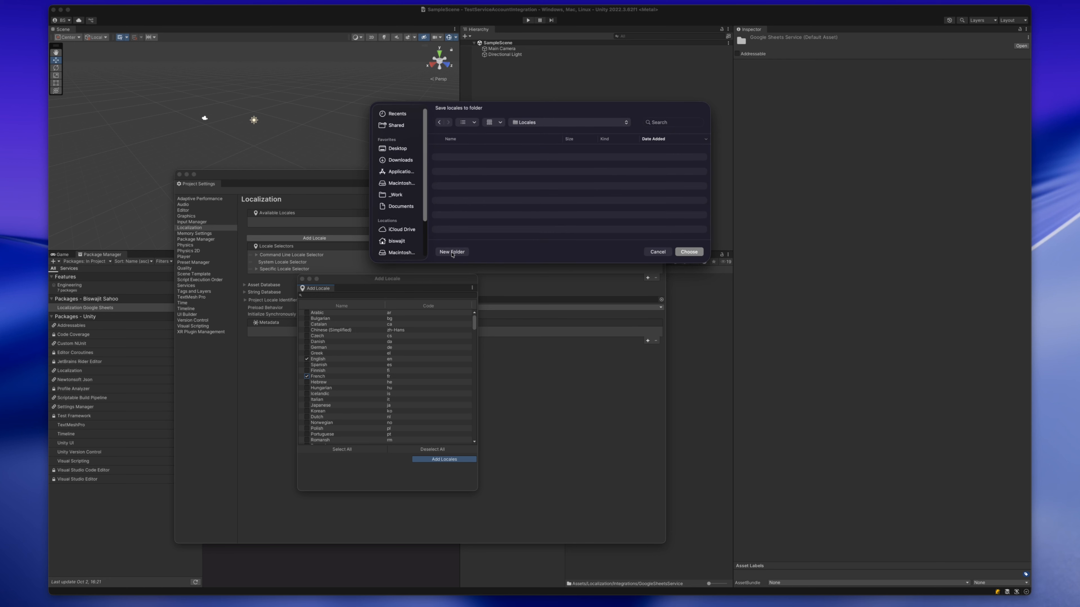
{"action": "left_click", "coordinate": [695, 254]}
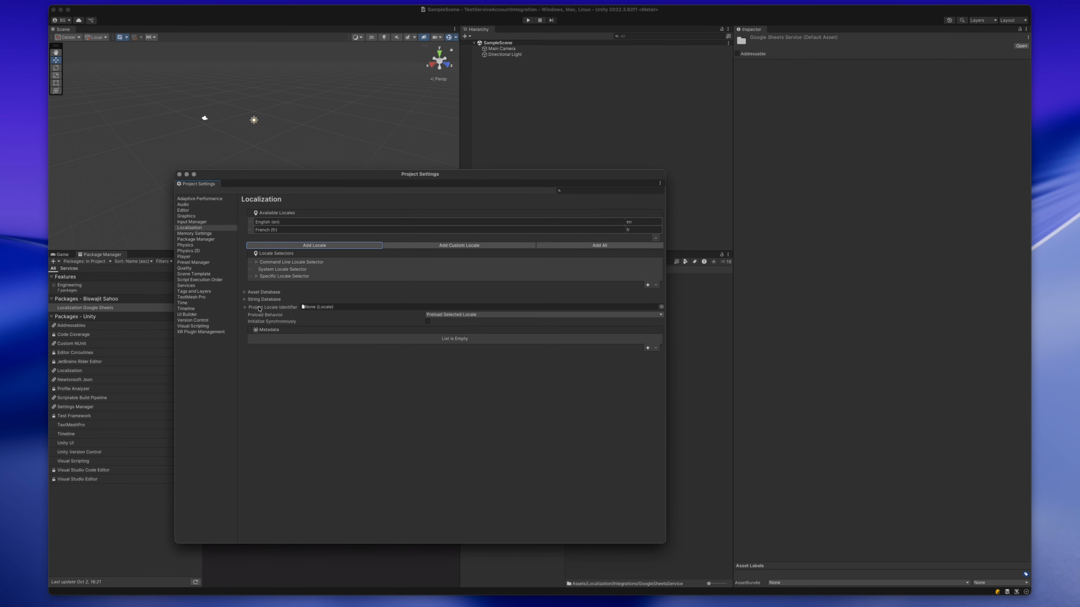
- Set the Project Locale Identifier to English (en), close the Project Settings, and show the contents of the Locales folder
{"action": "left_click", "coordinate": [660, 307]}
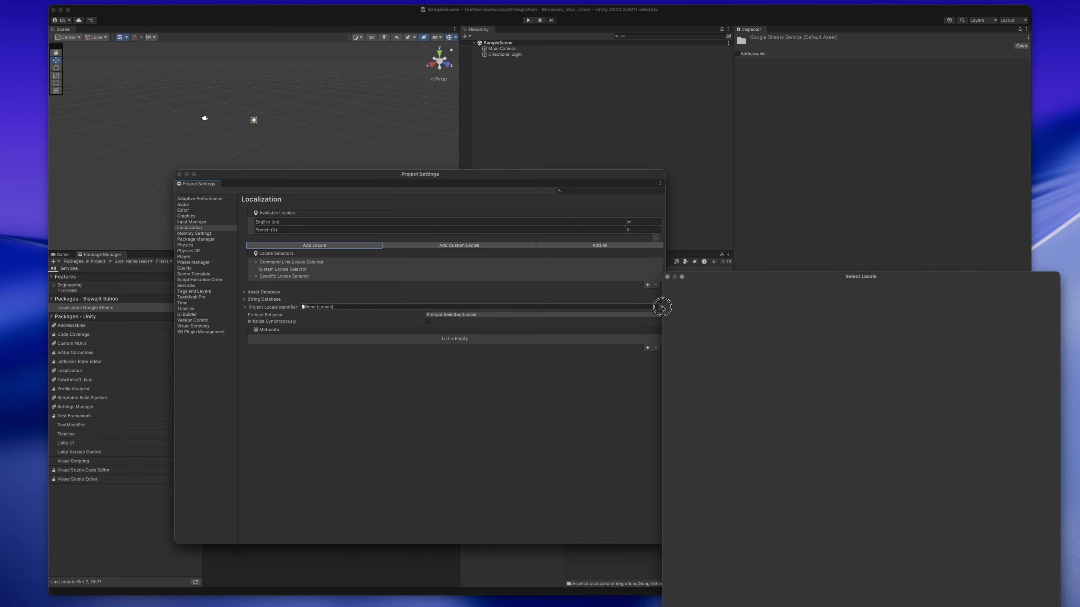
{"action": "double_click", "coordinate": [679, 307]}
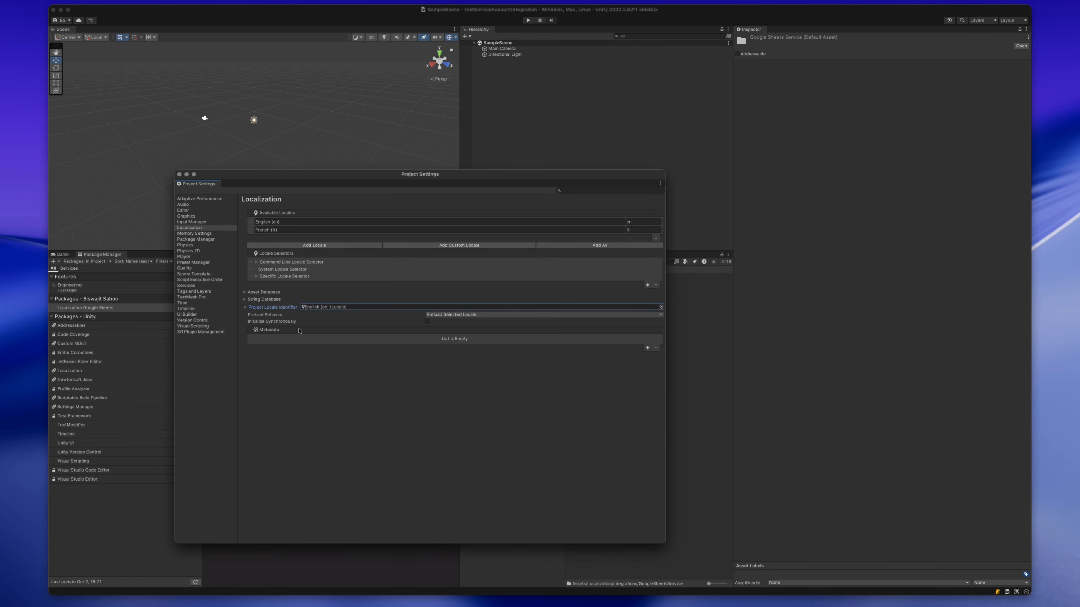
{"action": "left_click", "coordinate": [179, 175]}
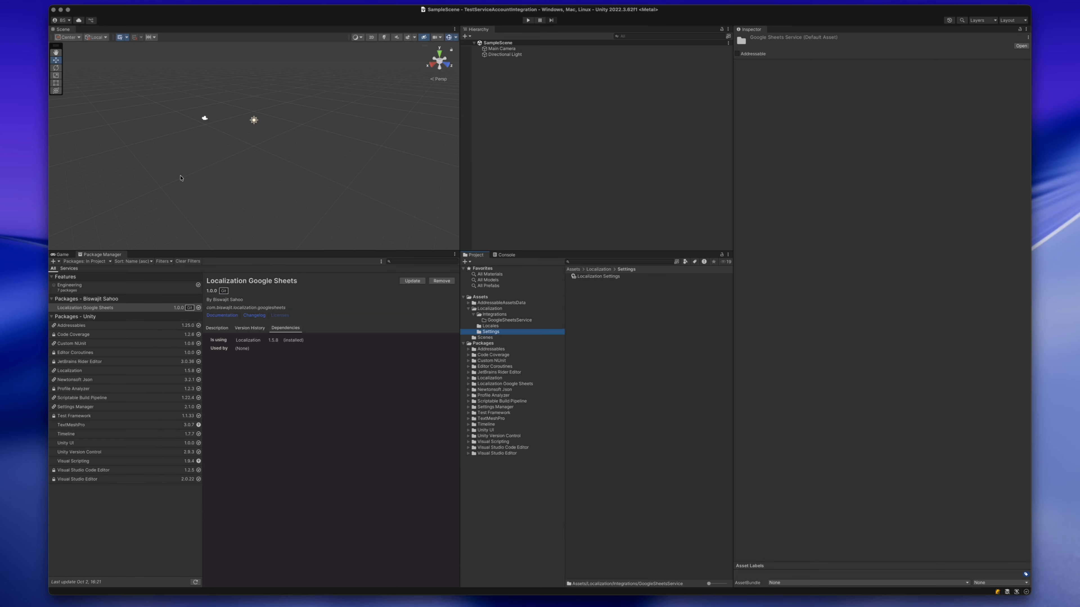
{"action": "left_click", "coordinate": [491, 327]}
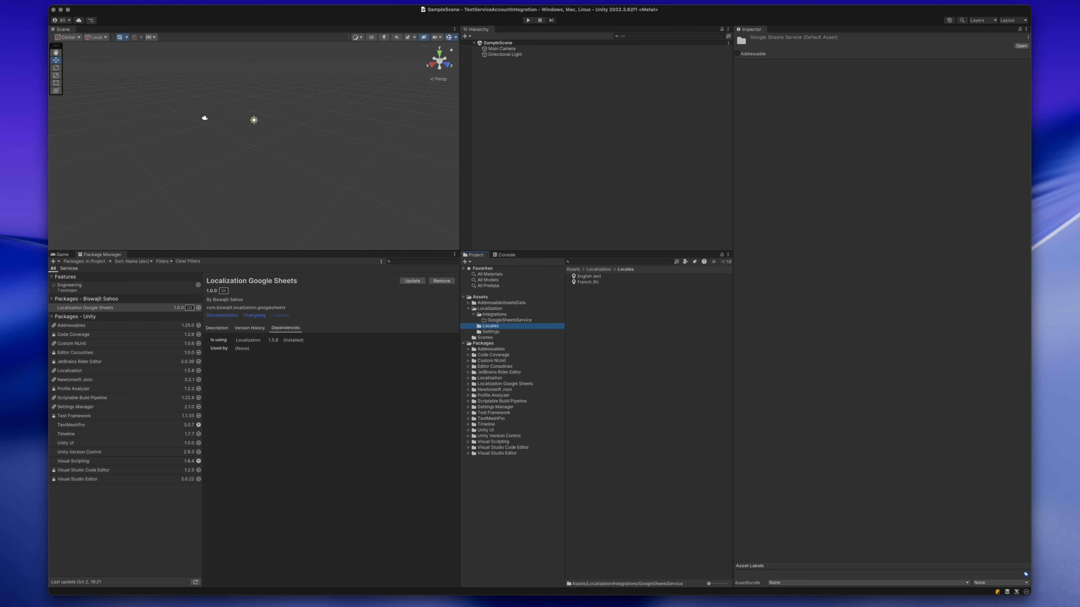
- Open the Localization Tables window and move it to the middle of the editor
{"action": "left_click", "coordinate": [123, 0]}
{"action": "mouse_move", "coordinate": [146, 35]}
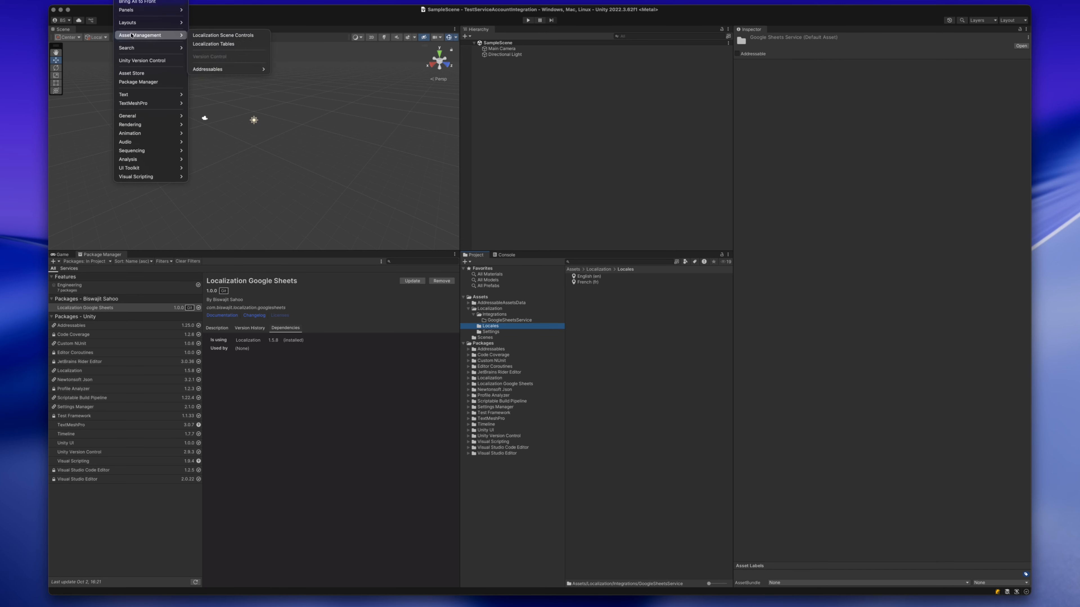
{"action": "left_click", "coordinate": [202, 44]}
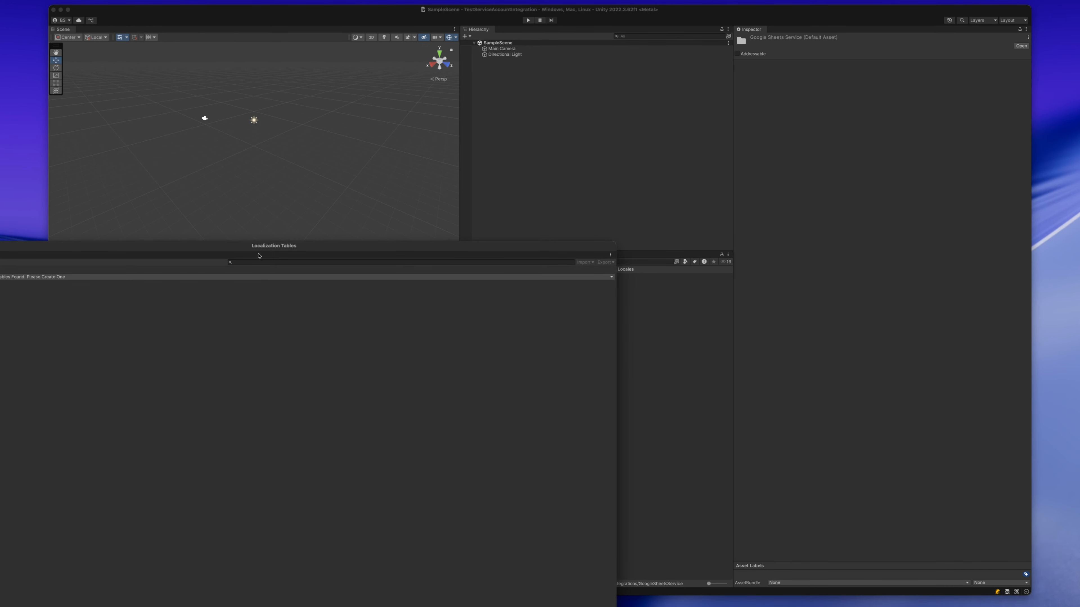
{"action": "left_click_drag", "start_coordinate": [258, 255], "coordinate": [525, 125]}
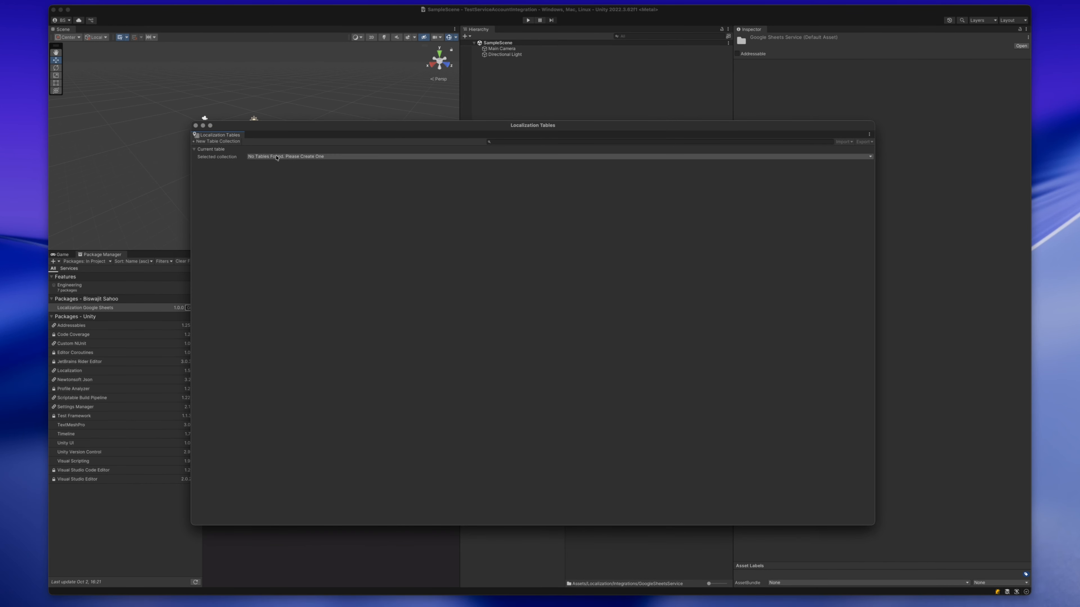
- Set up a new String Table Collection named ExampleTable for the English and French locales
{"action": "left_click", "coordinate": [202, 142]}
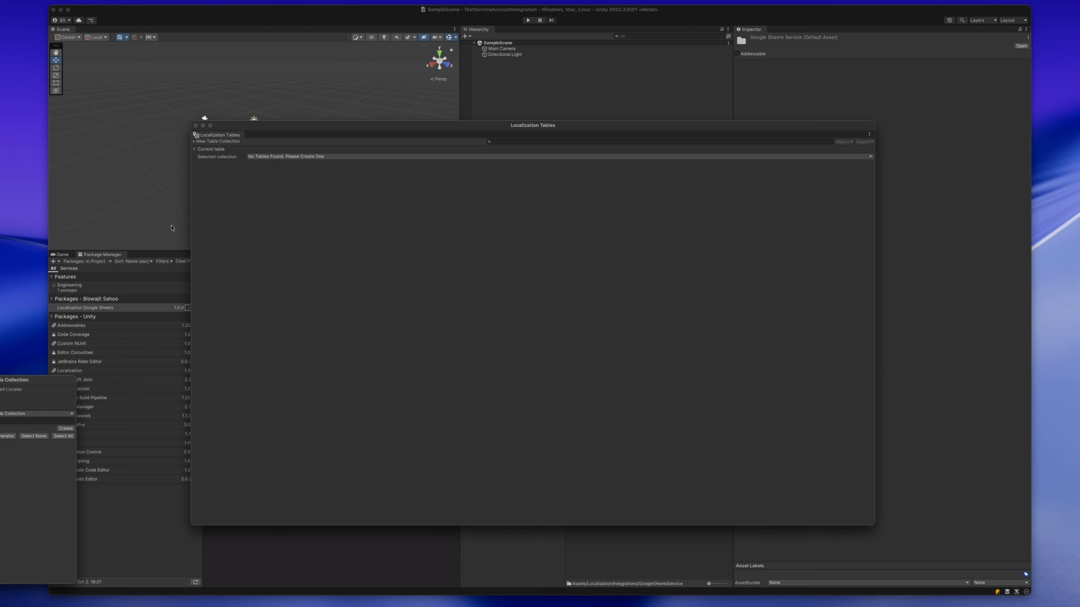
{"action": "left_click_drag", "start_coordinate": [38, 380], "coordinate": [458, 226]}
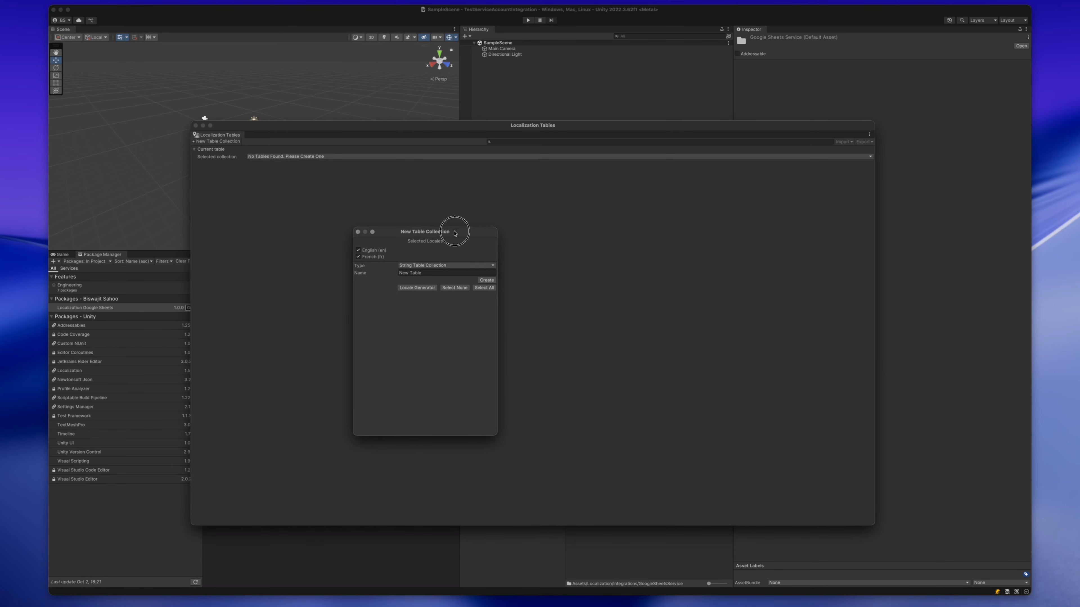
{"action": "left_click", "coordinate": [427, 272]}
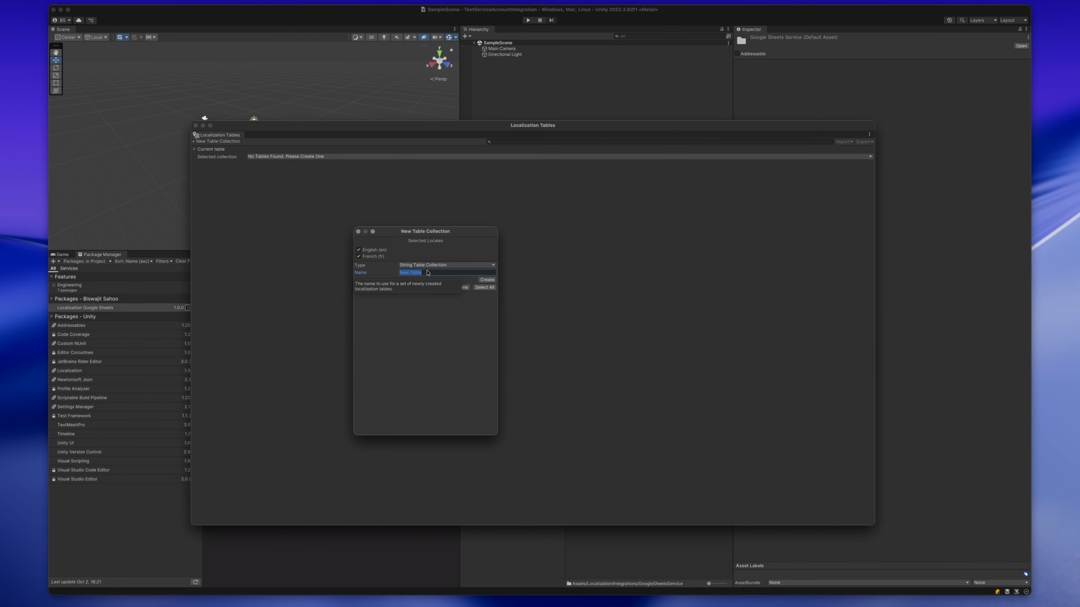
{"action": "type", "text": "Exampl"}
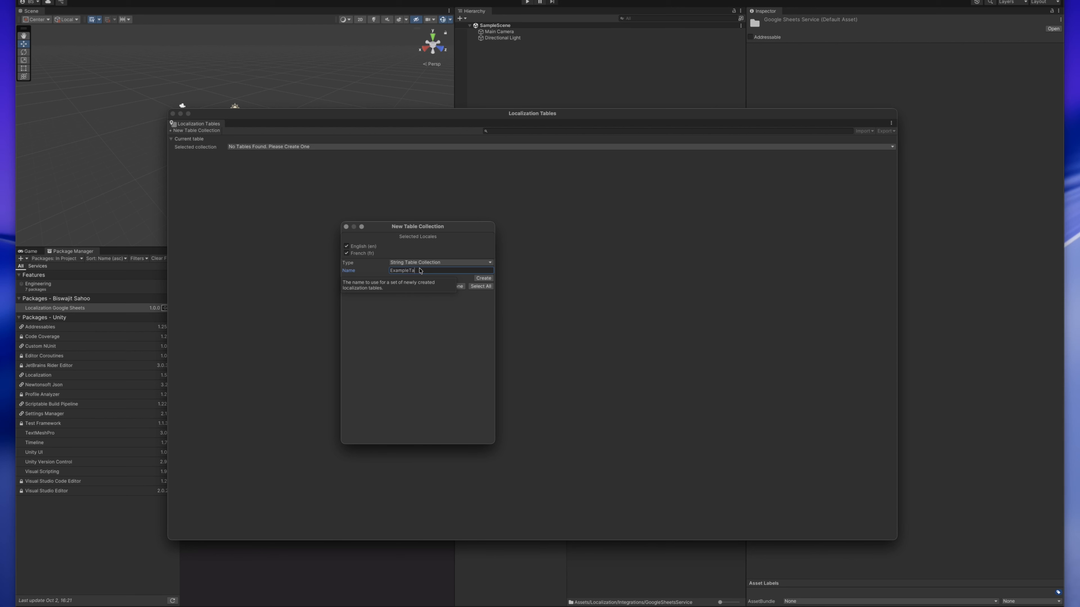
{"action": "left_click", "coordinate": [423, 262]}
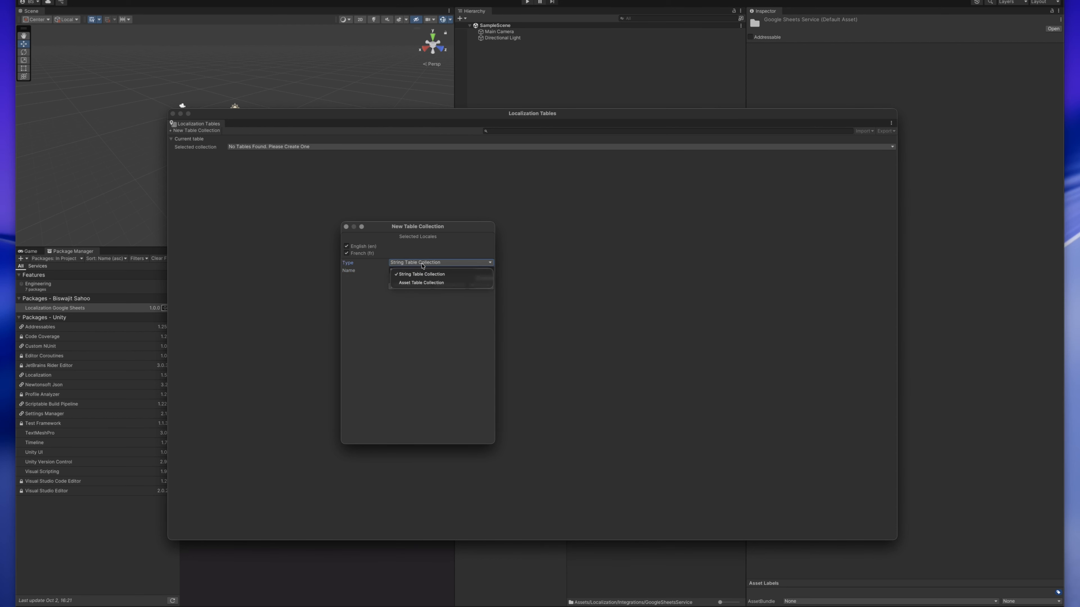
{"action": "left_click", "coordinate": [405, 275]}
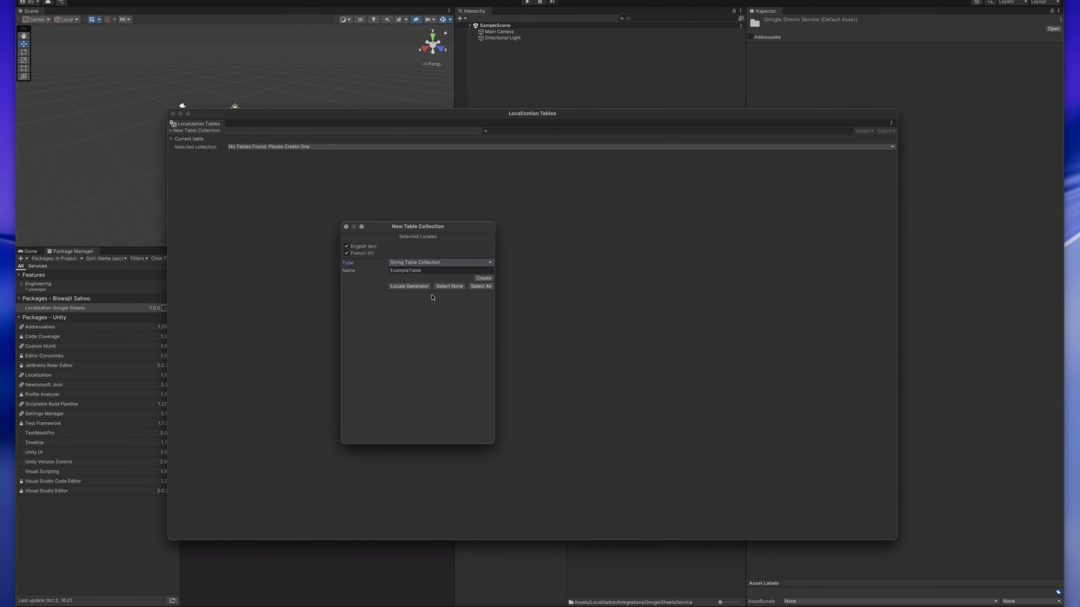
- Create the table collection and save it in a new LocalizationTables folder inside Assets/Localization
{"action": "left_click", "coordinate": [483, 278]}
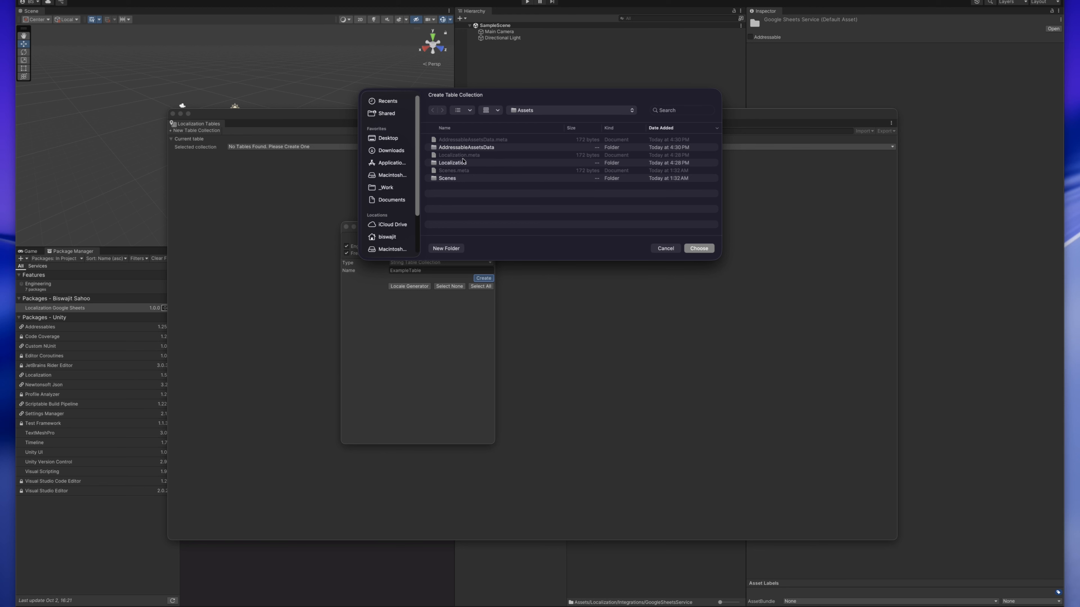
{"action": "double_click", "coordinate": [462, 162]}
{"action": "left_click", "coordinate": [444, 249]}
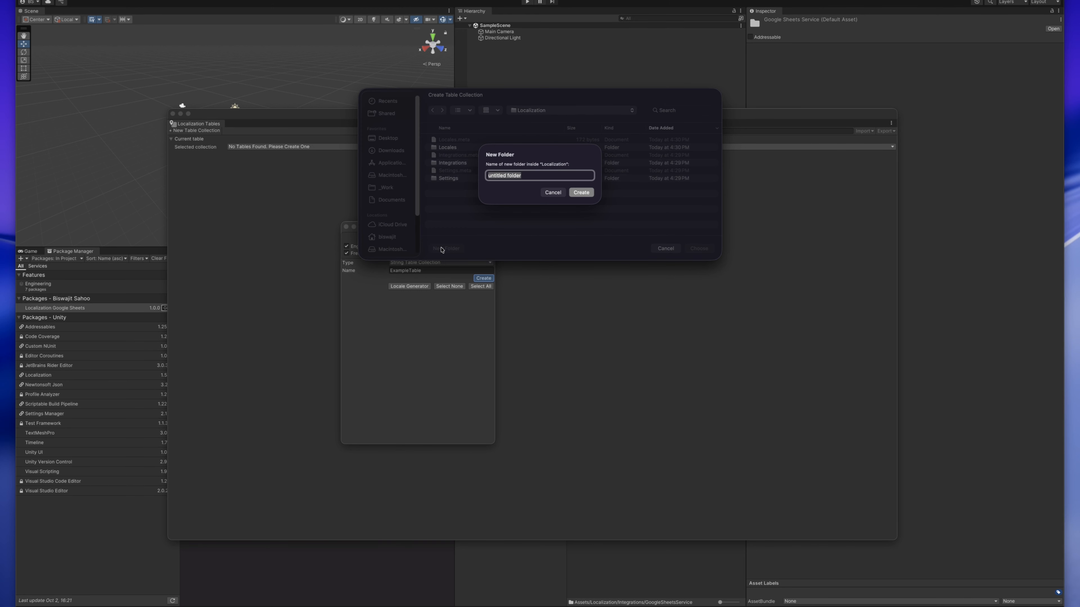
{"action": "type", "text": "Localization"}
{"action": "key", "text": "BackSpace"}
{"action": "key", "text": "Return"}
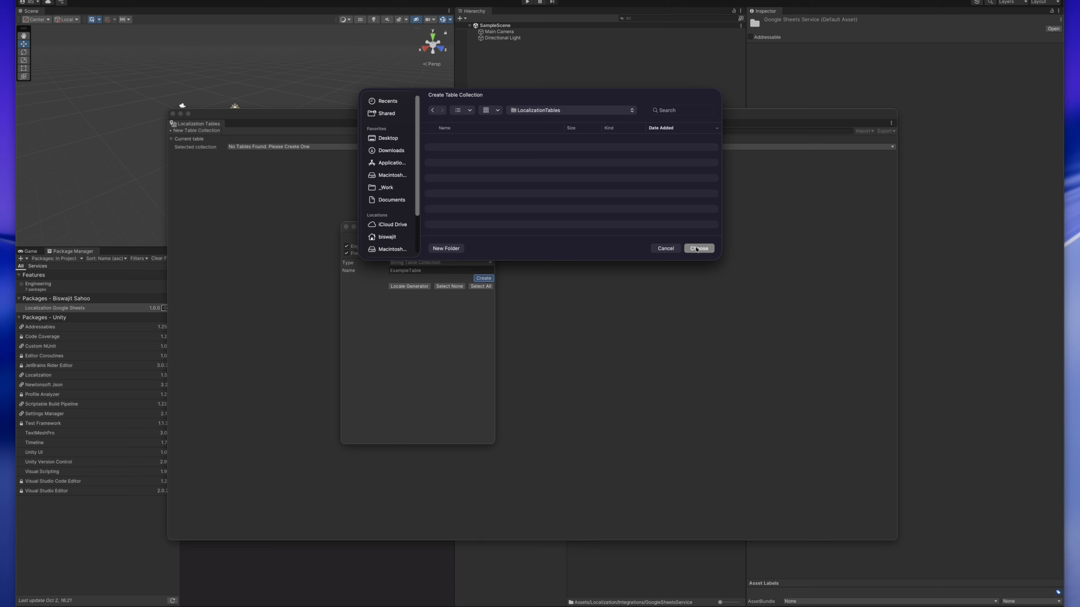
{"action": "left_click", "coordinate": [697, 248]}
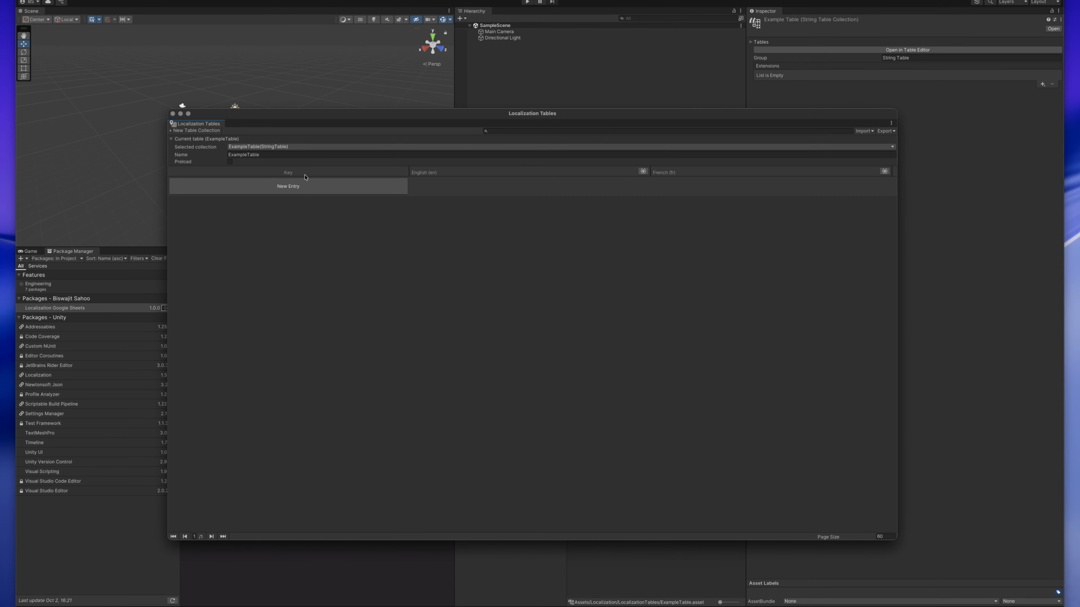
- Add a table entry with the key Eample.Key_Hello and the English text Hello
{"action": "left_click", "coordinate": [293, 187]}
{"action": "left_click", "coordinate": [272, 196]}
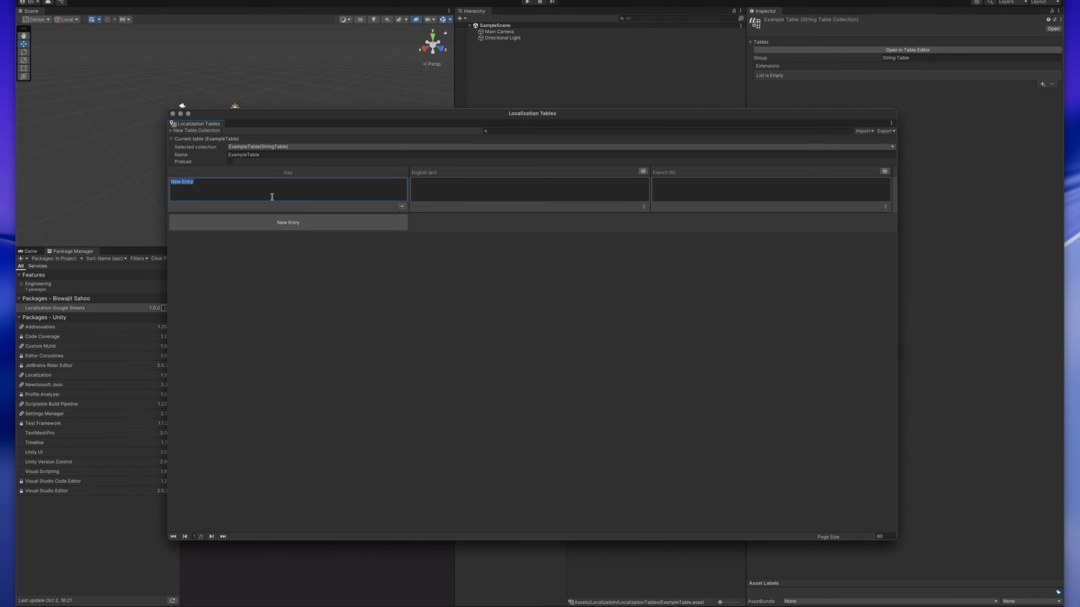
{"action": "type", "text": "Eample.Key_Hello"}
{"action": "left_click", "coordinate": [429, 190]}
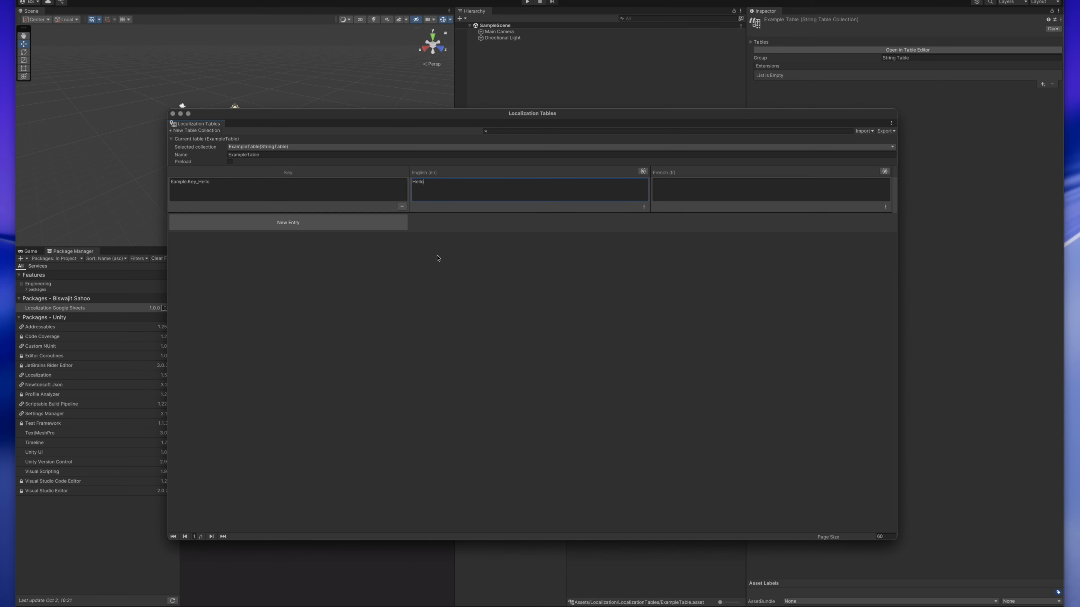
- Add a second table entry with the key Example.Key_Bye and the English text Bye
{"action": "left_click", "coordinate": [294, 221]}
{"action": "left_click", "coordinate": [259, 224]}
{"action": "type", "text": "E"}
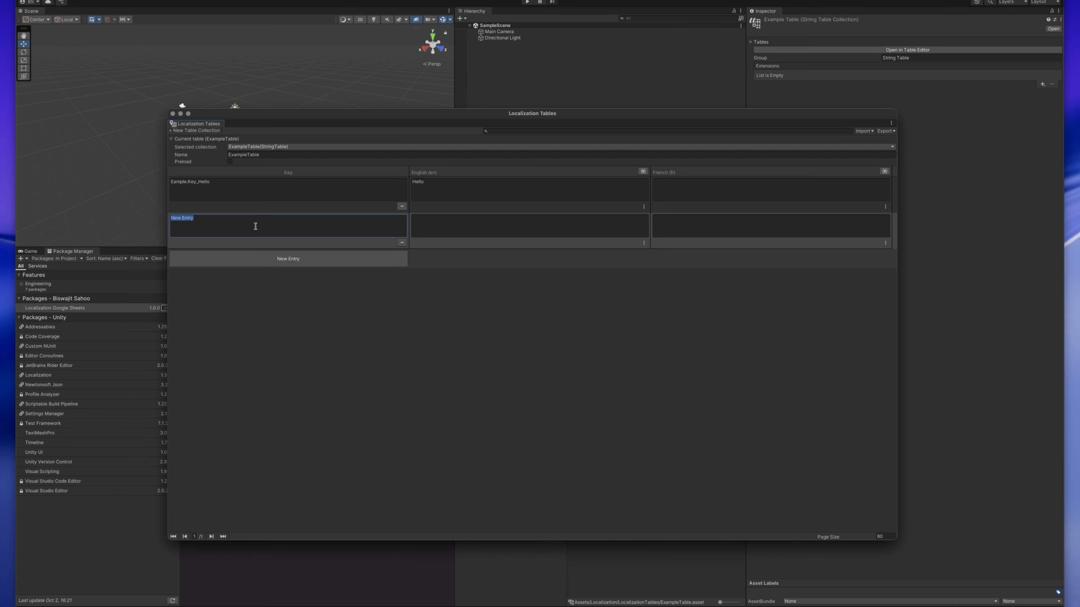
{"action": "type", "text": "xample.Key_Bye"}
{"action": "left_click", "coordinate": [421, 228]}
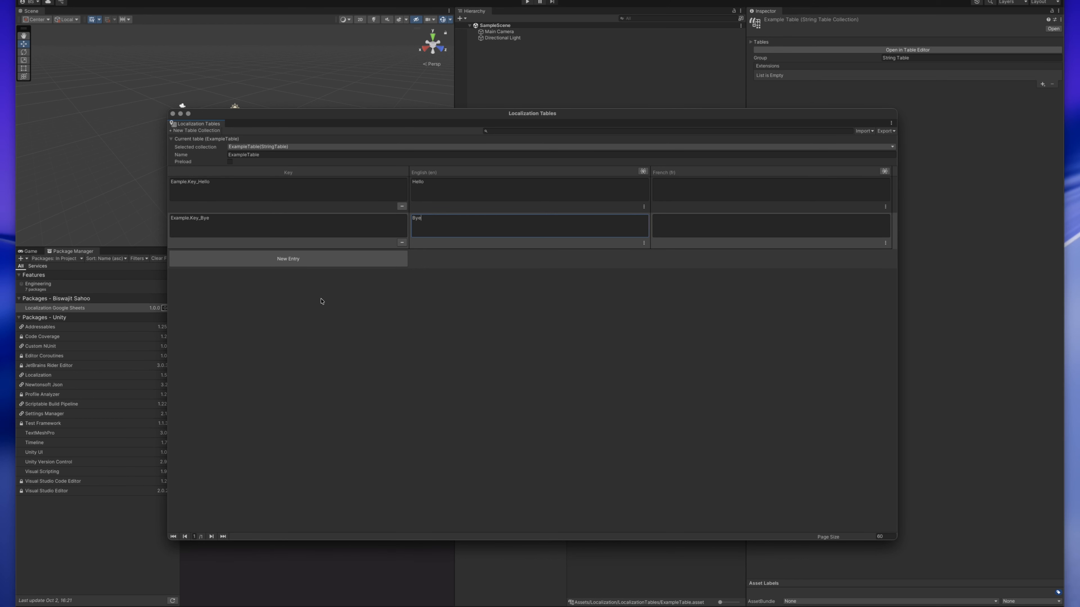
{"action": "left_click", "coordinate": [727, 292]}
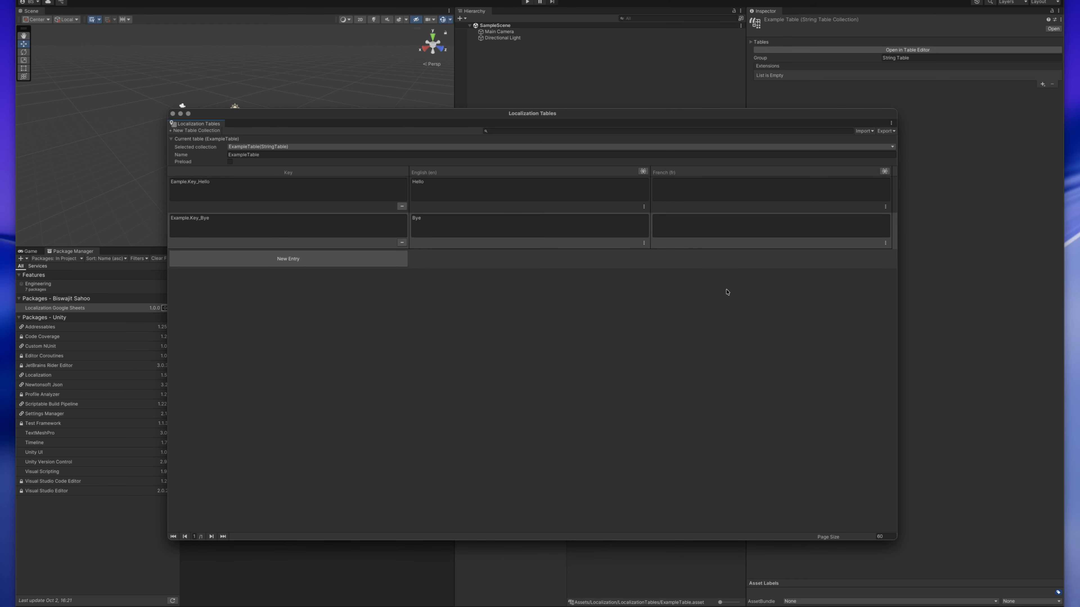
- Dock the Localization Tables window beside the Package Manager and inspect the table assets in the LocalizationTables folder
{"action": "left_click_drag", "start_coordinate": [198, 124], "coordinate": [118, 256]}
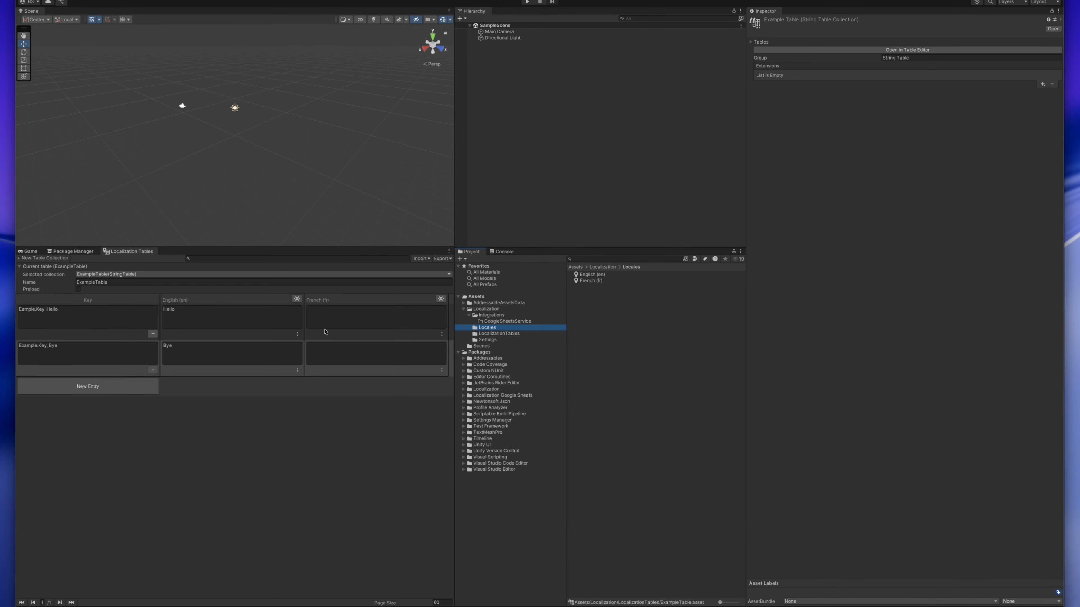
{"action": "left_click", "coordinate": [492, 336]}
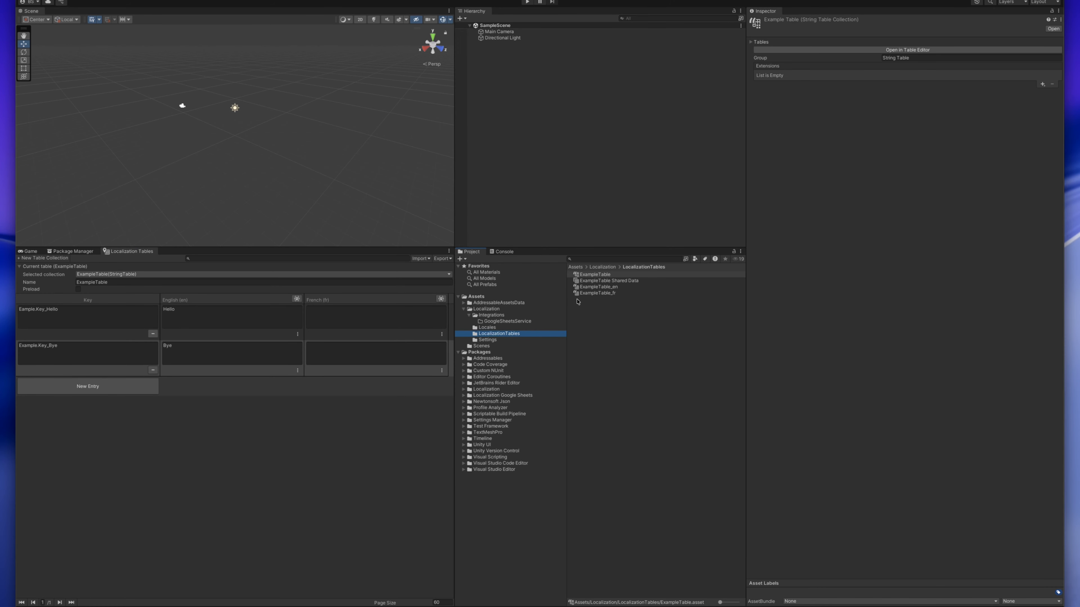
{"action": "left_click", "coordinate": [601, 275]}
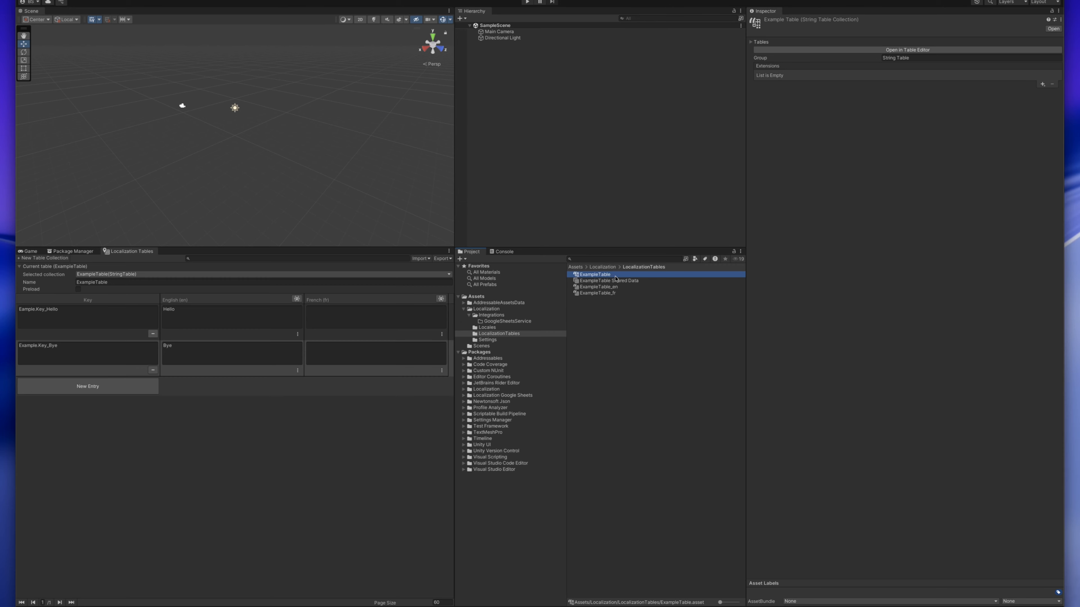
{"action": "left_click", "coordinate": [609, 292]}
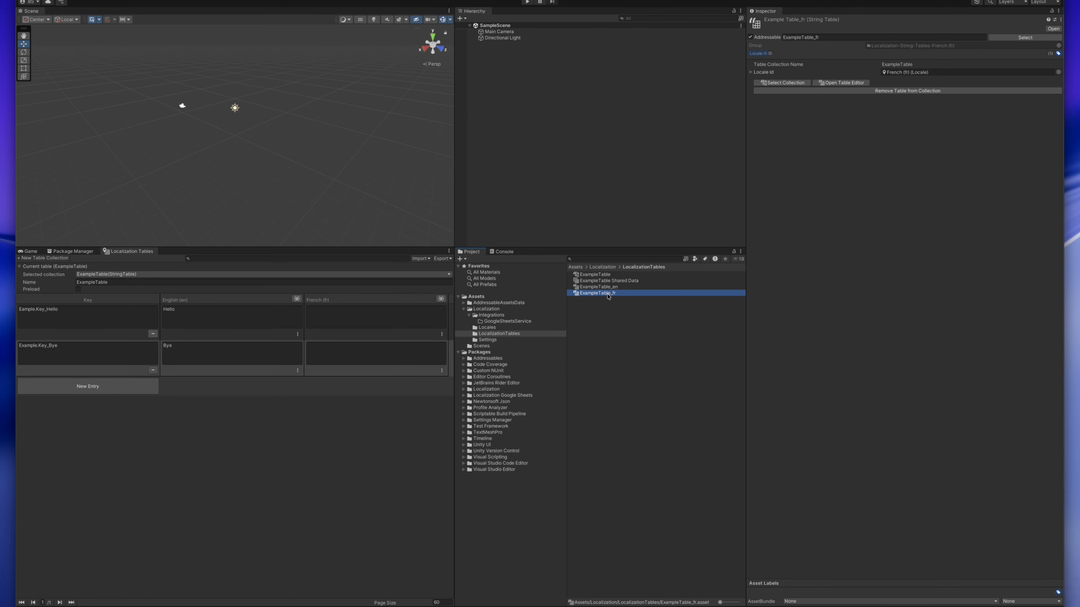
- Add a Google Sheets Extension to the ExampleTable string table collection asset
{"action": "left_click", "coordinate": [605, 275]}
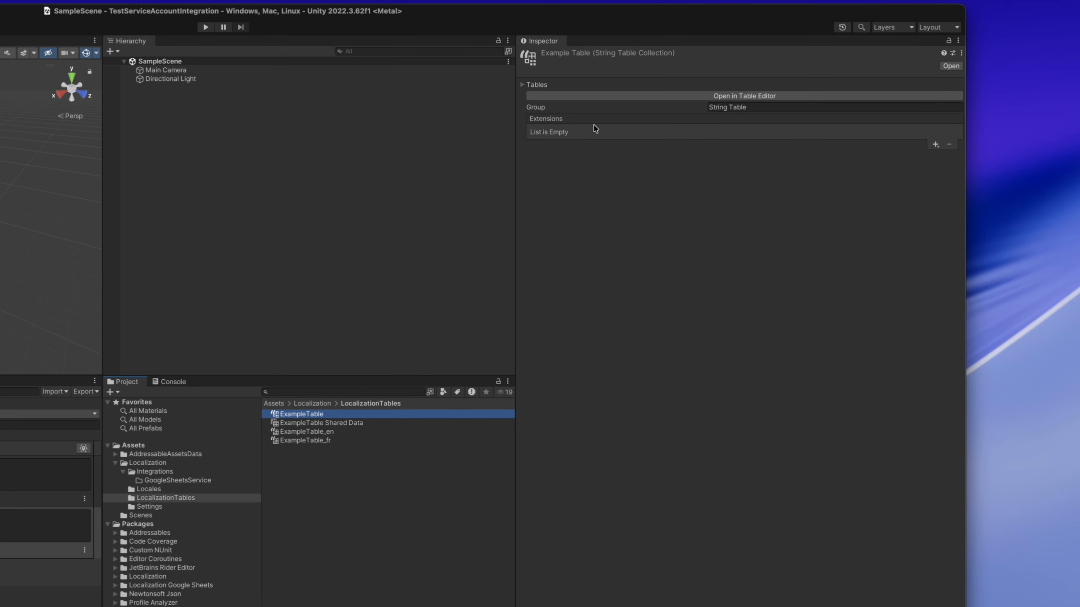
{"action": "left_click", "coordinate": [936, 145]}
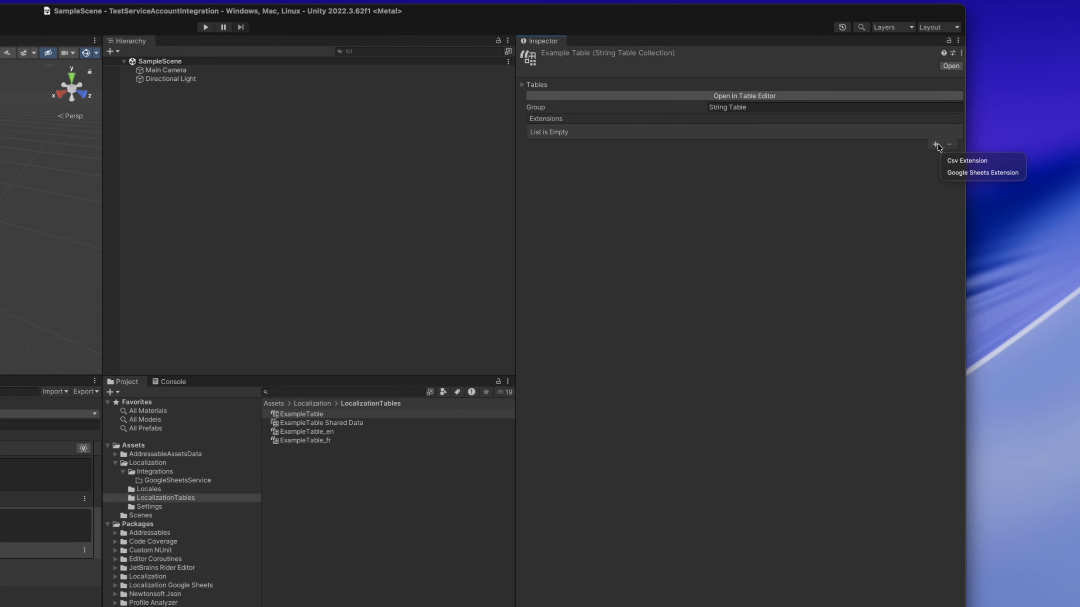
{"action": "left_click", "coordinate": [957, 173]}
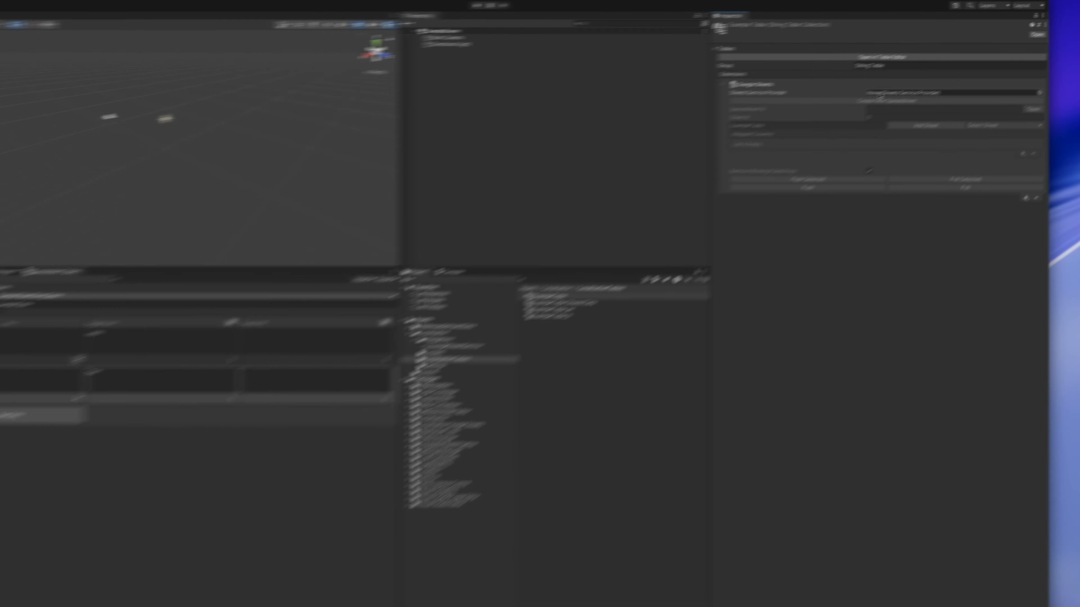
- Create a ServiceAccountGoogleSheetsService asset in Assets/Localization/Integrations/GoogleSheetsService, keeping its default name
{"action": "left_click", "coordinate": [491, 316]}
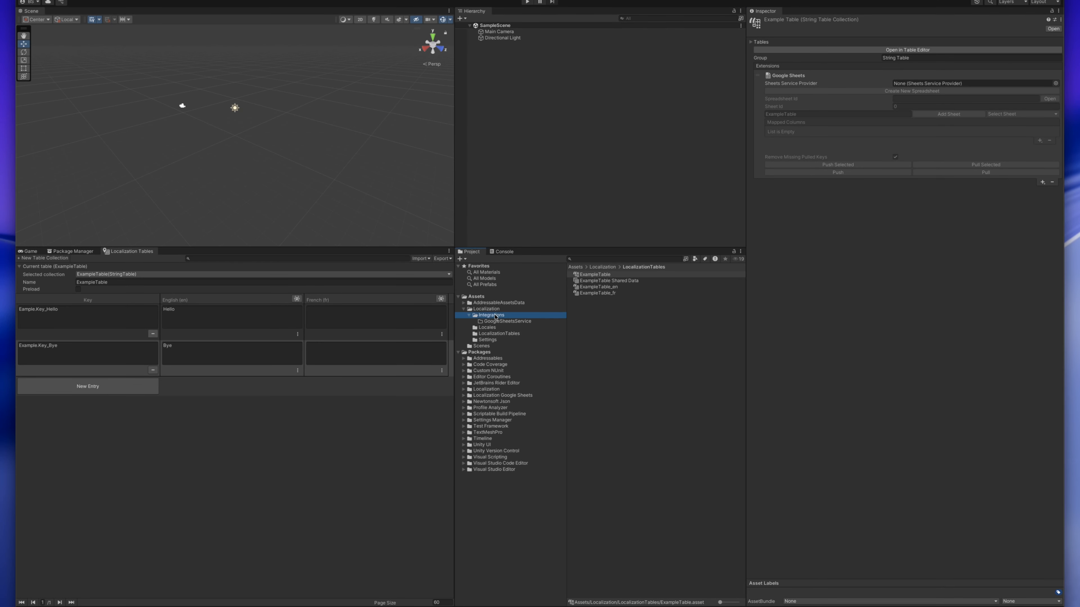
{"action": "left_click", "coordinate": [496, 322]}
{"action": "right_click", "coordinate": [604, 322]}
{"action": "mouse_move", "coordinate": [637, 323]}
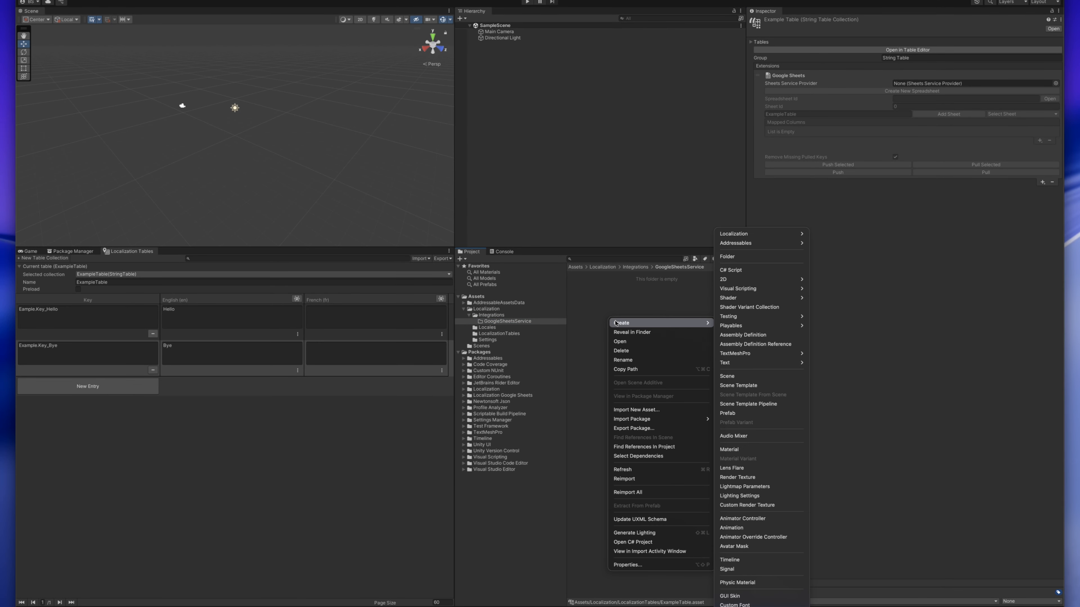
{"action": "mouse_move", "coordinate": [743, 235]}
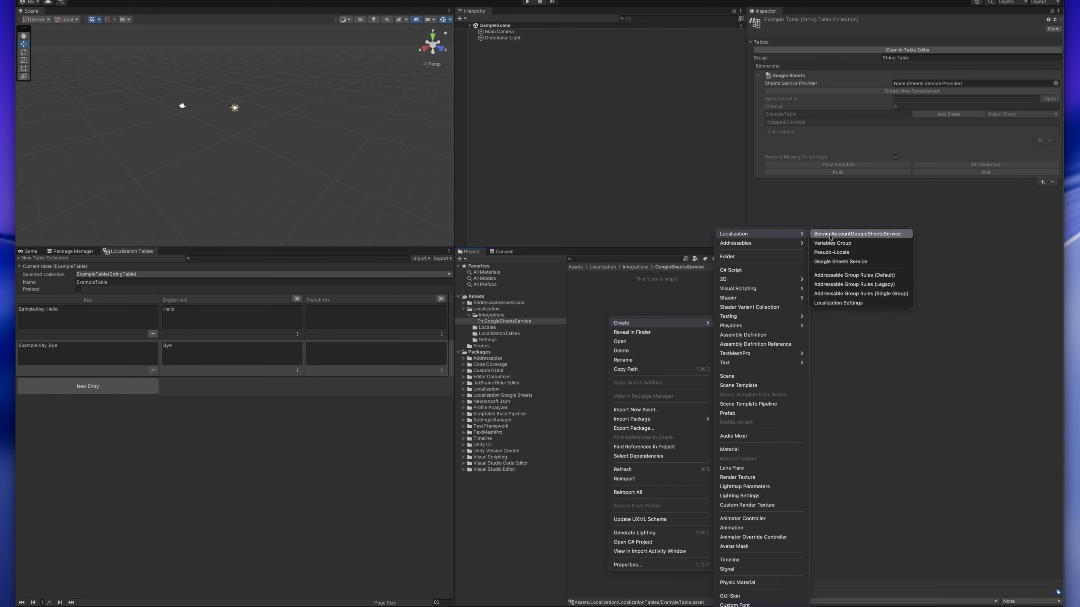
{"action": "left_click", "coordinate": [892, 234]}
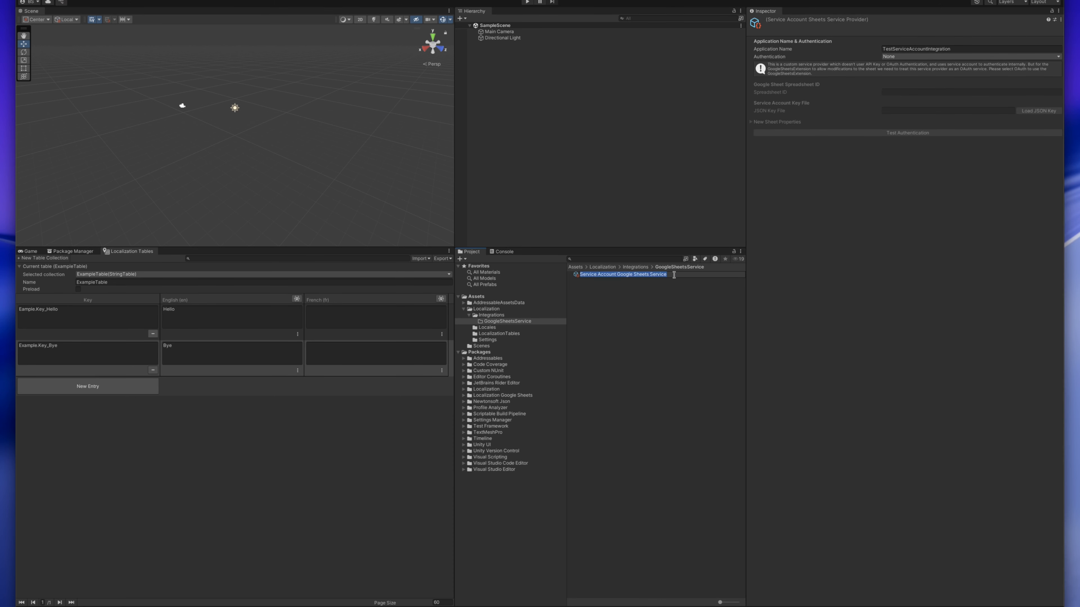
{"action": "key", "text": "Return"}
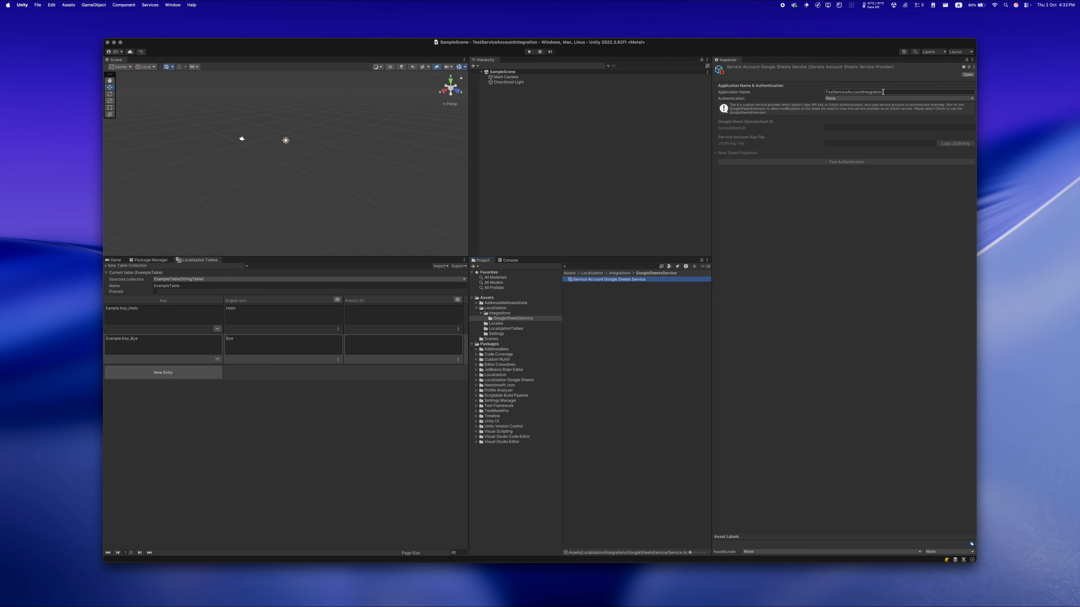
- Set the service asset's Application Name to Example
{"action": "left_click", "coordinate": [893, 92]}
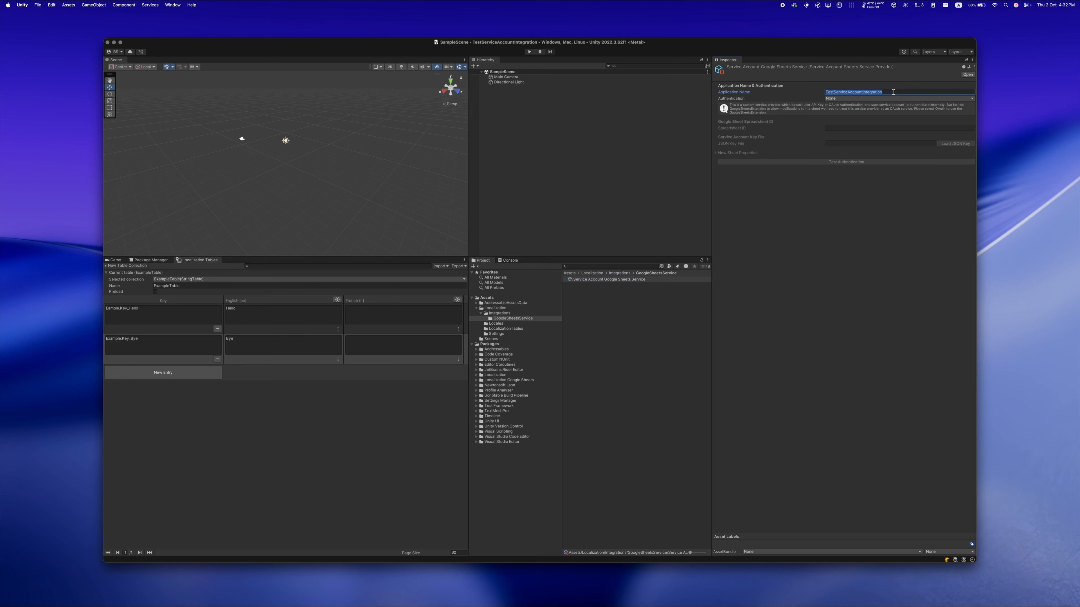
{"action": "type", "text": "Example"}
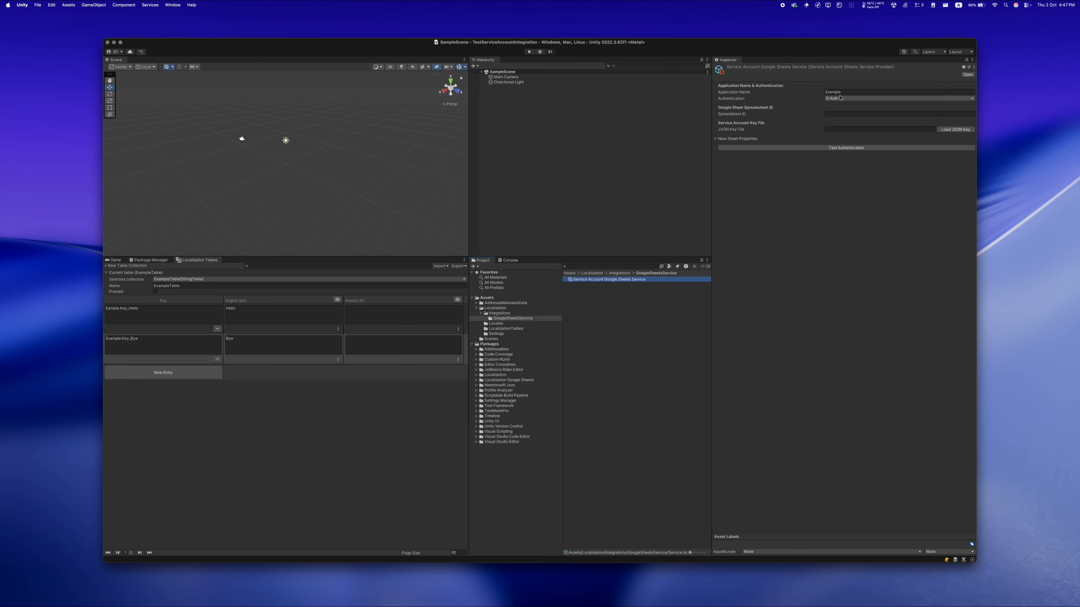
{"action": "left_click", "coordinate": [852, 92]}
{"action": "left_click", "coordinate": [853, 93]}
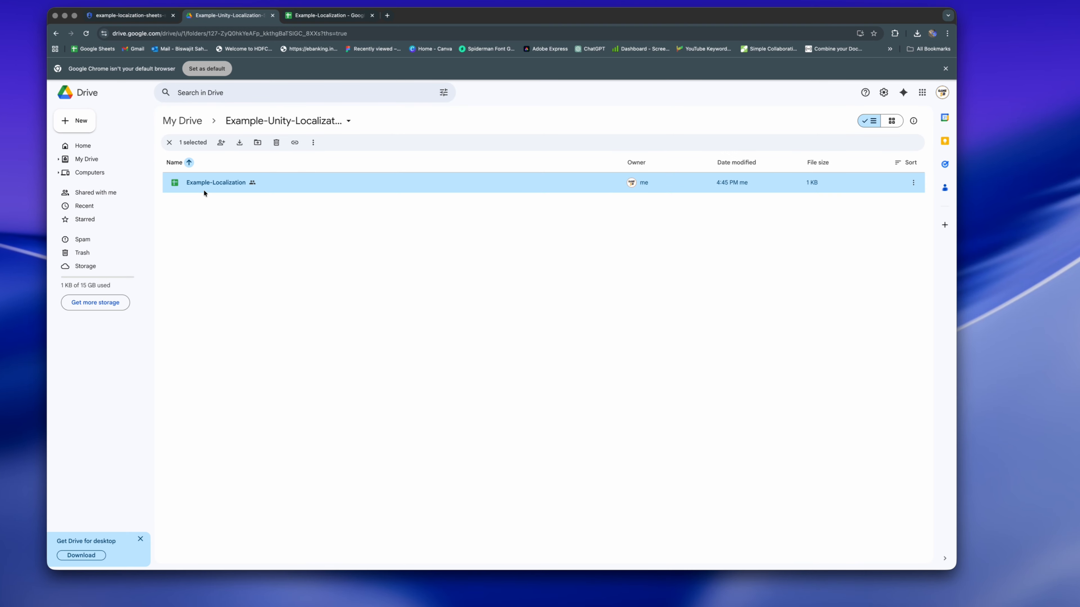
- Copy the title of the Example-Localization spreadsheet from Chrome and paste it as the service asset's Application Name in Unity
{"action": "left_click", "coordinate": [304, 17]}
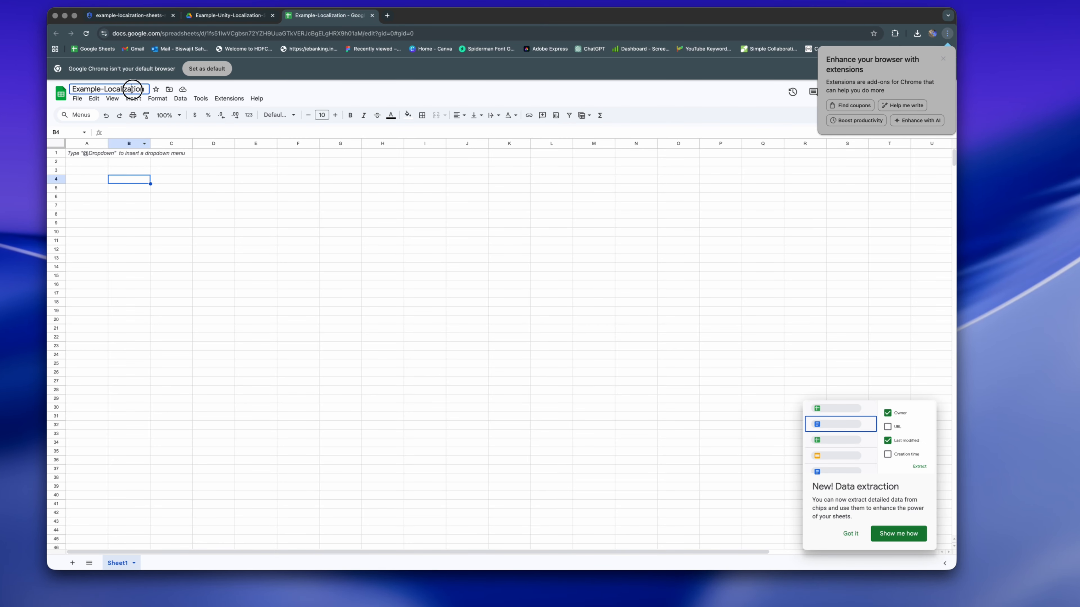
{"action": "triple_click", "coordinate": [132, 89]}
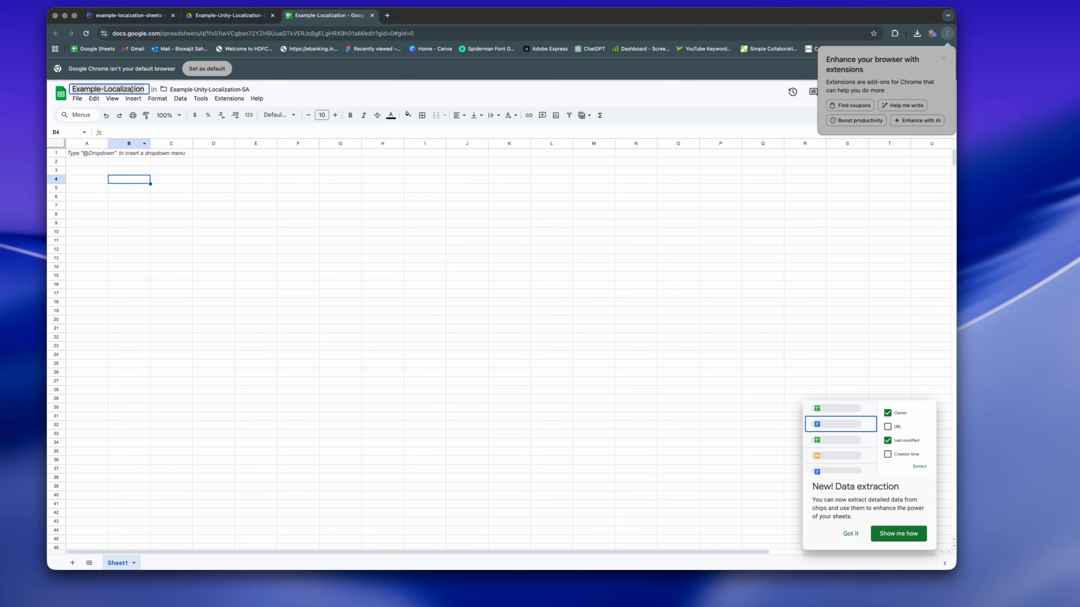
{"action": "right_click", "coordinate": [132, 88]}
{"action": "left_click", "coordinate": [147, 173]}
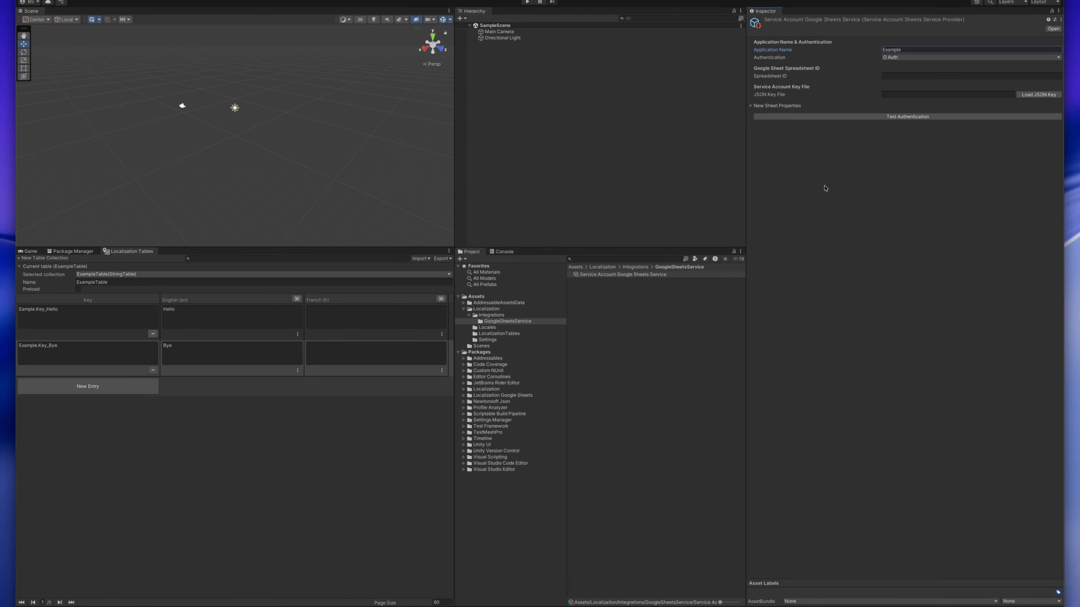
{"action": "left_click", "coordinate": [920, 48]}
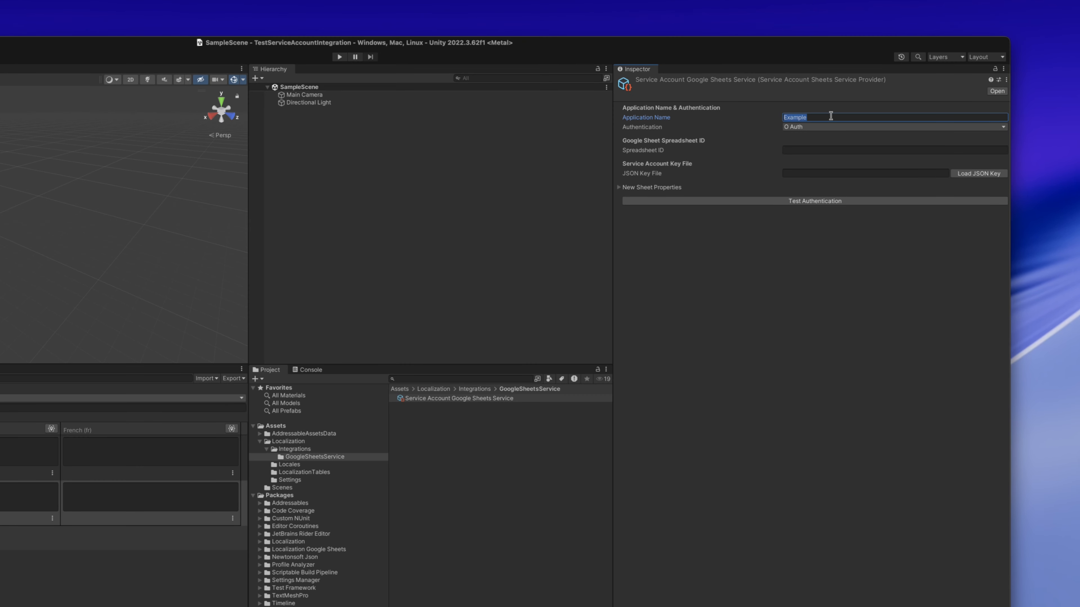
{"action": "key", "text": "super+v"}
- Set the service asset's Authentication to None
{"action": "left_click", "coordinate": [813, 126]}
{"action": "left_click", "coordinate": [799, 128]}
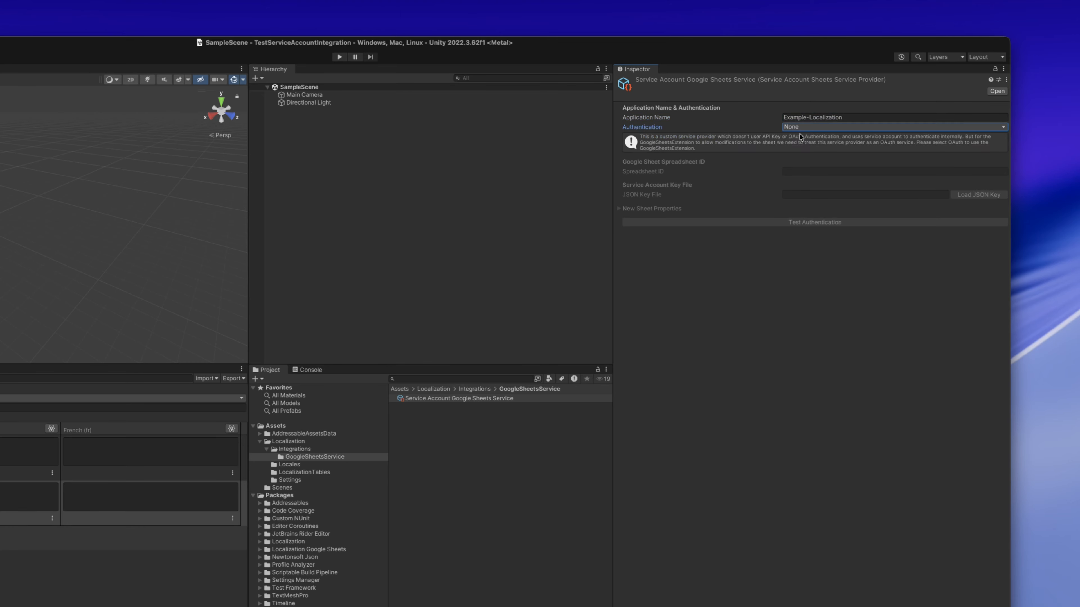
- Set the Service Account Google Sheets Service asset's Authentication to O Auth
{"action": "left_click", "coordinate": [795, 128]}
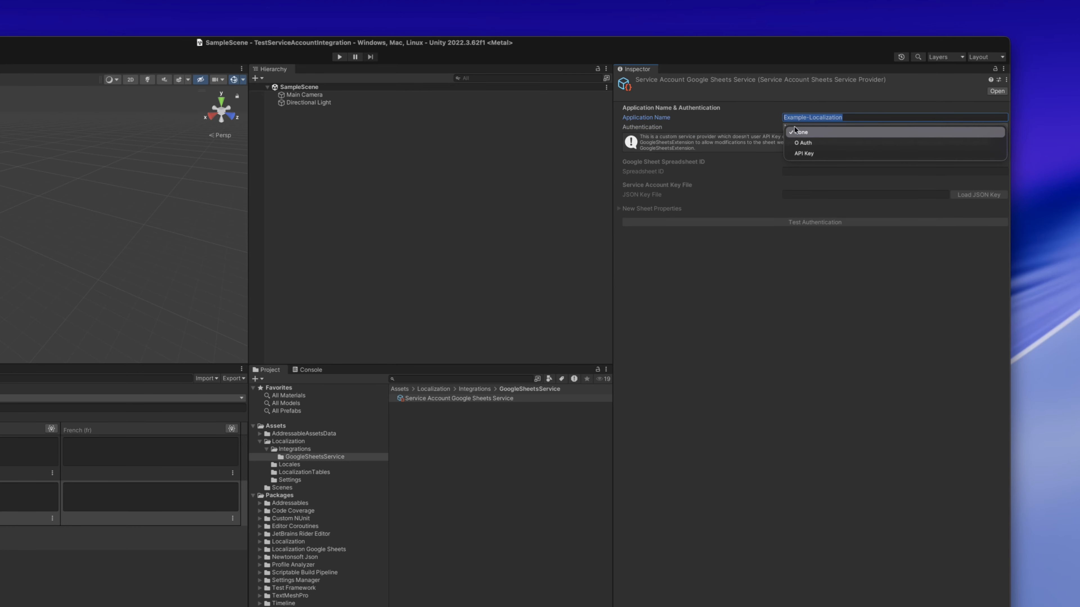
{"action": "left_click", "coordinate": [799, 143]}
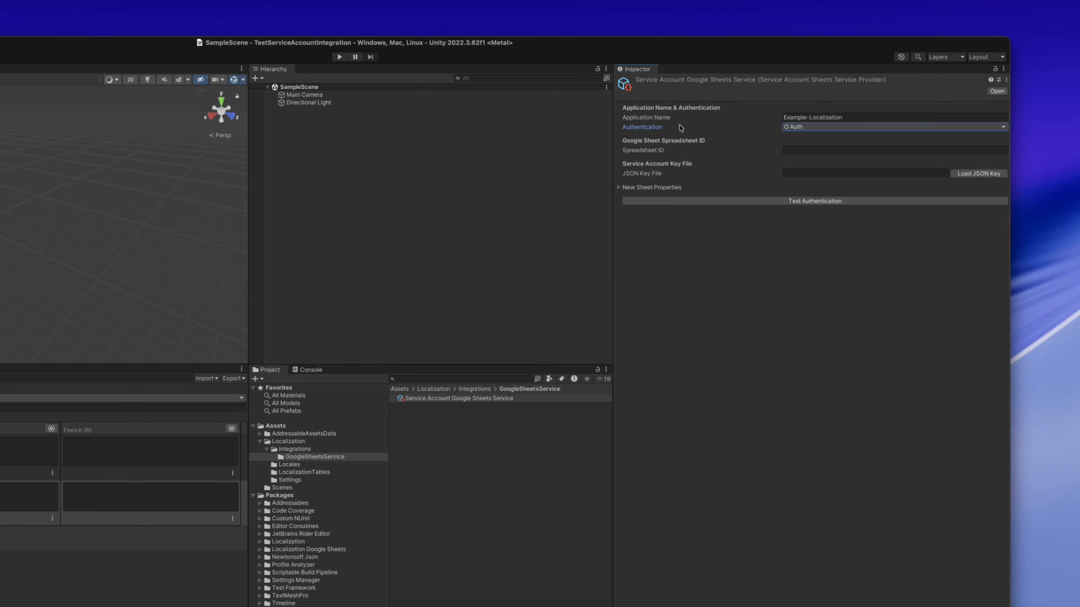
- Copy the spreadsheet ID from the Example-Localization sheet's URL in Chrome and paste it as the service asset's Spreadsheet ID in Unity
{"action": "left_click", "coordinate": [804, 151]}
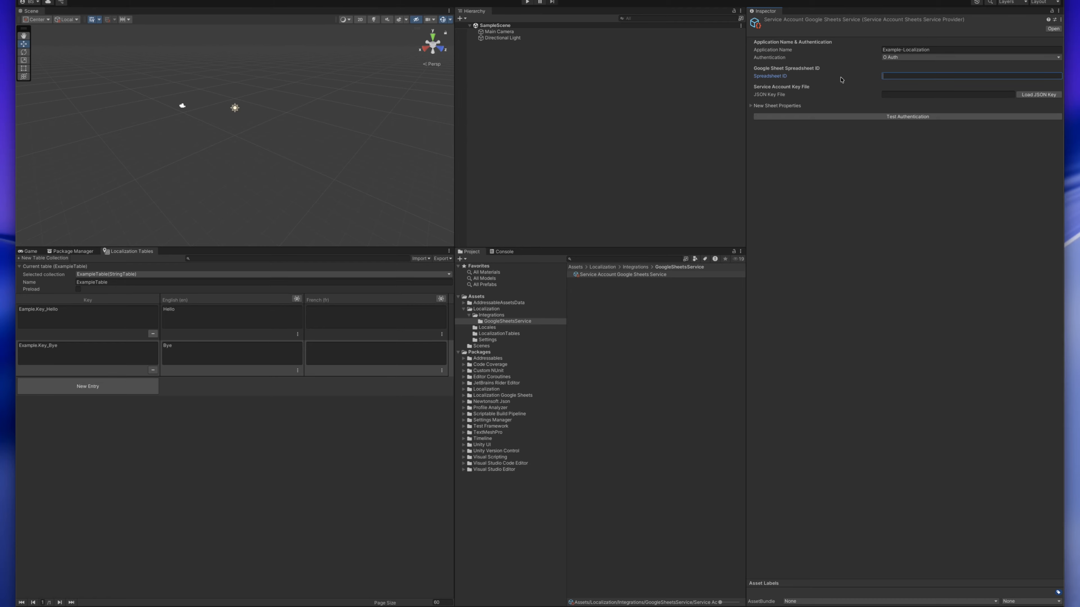
{"action": "key", "text": "ctrl+Right"}
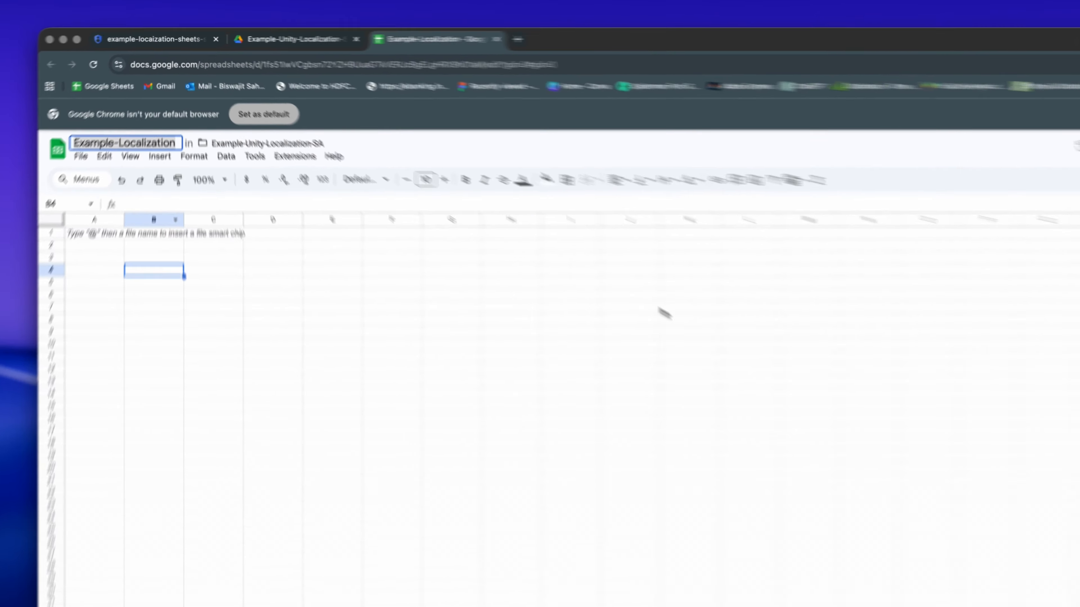
{"action": "left_click", "coordinate": [336, 73]}
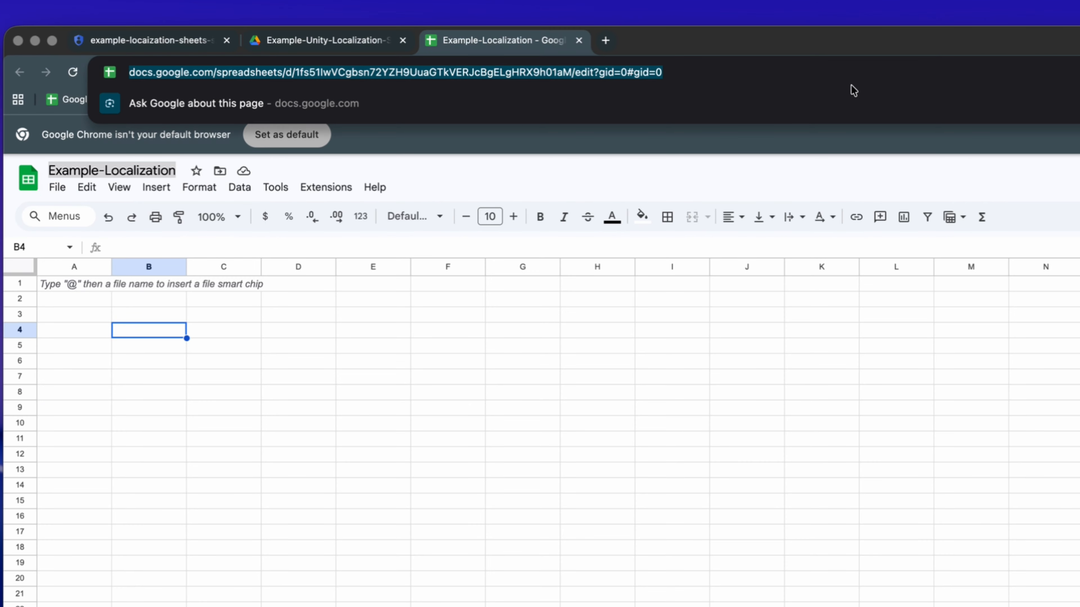
{"action": "double_click", "coordinate": [576, 76]}
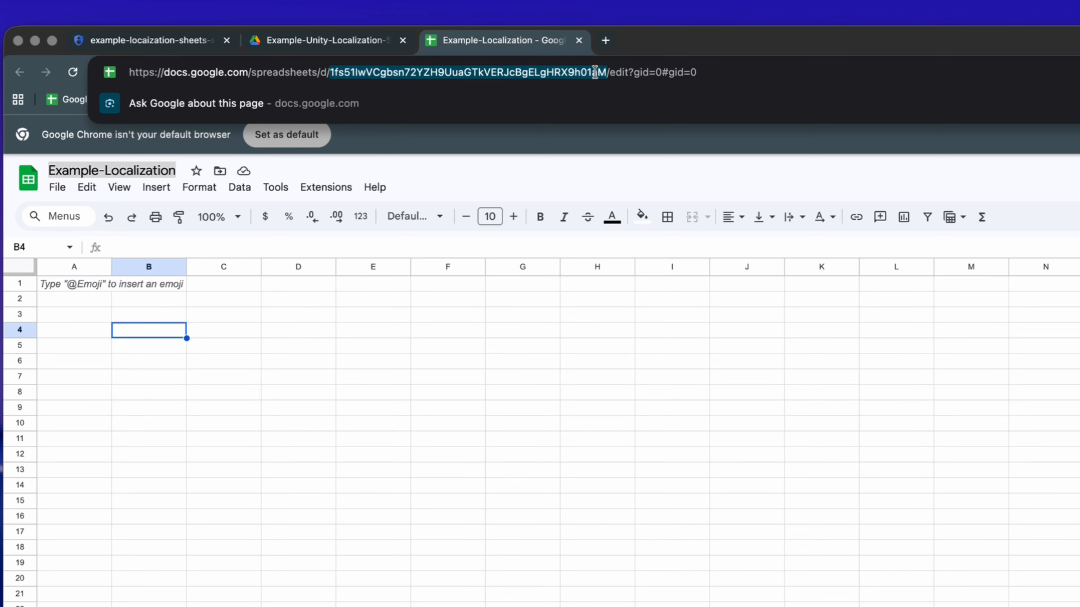
{"action": "right_click", "coordinate": [594, 73]}
{"action": "left_click", "coordinate": [600, 203]}
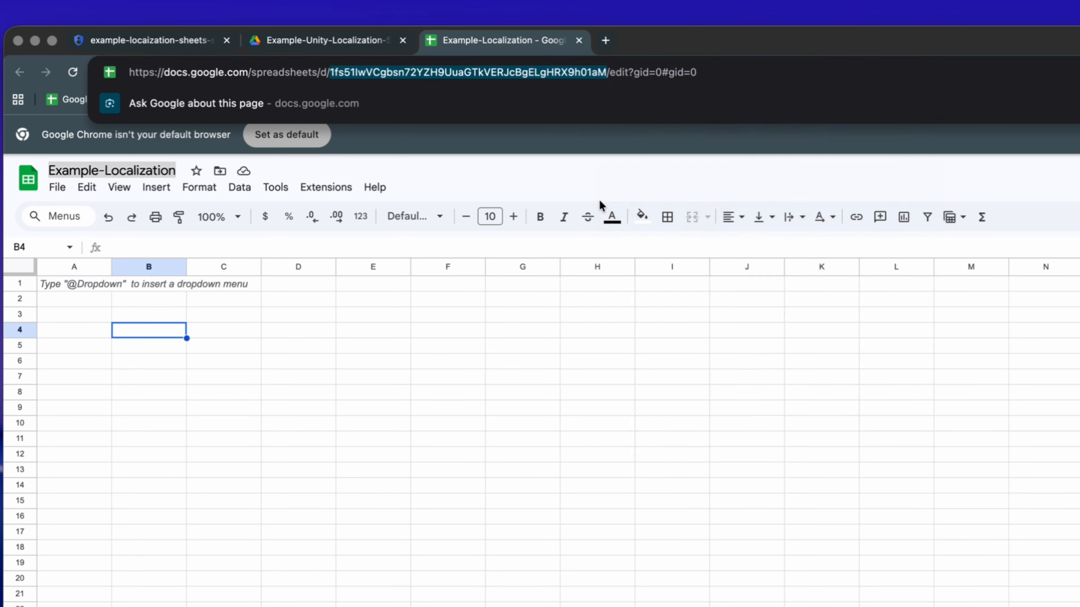
{"action": "key", "text": "ctrl+Left"}
{"action": "left_click", "coordinate": [908, 76]}
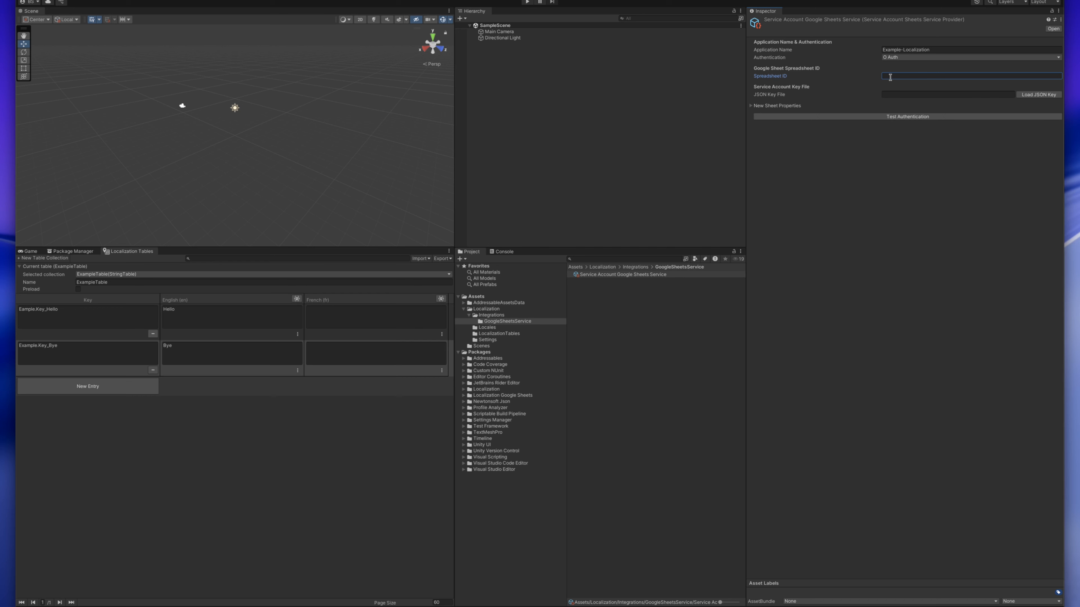
{"action": "key", "text": "ctrl+v"}
{"action": "left_click", "coordinate": [856, 96]}
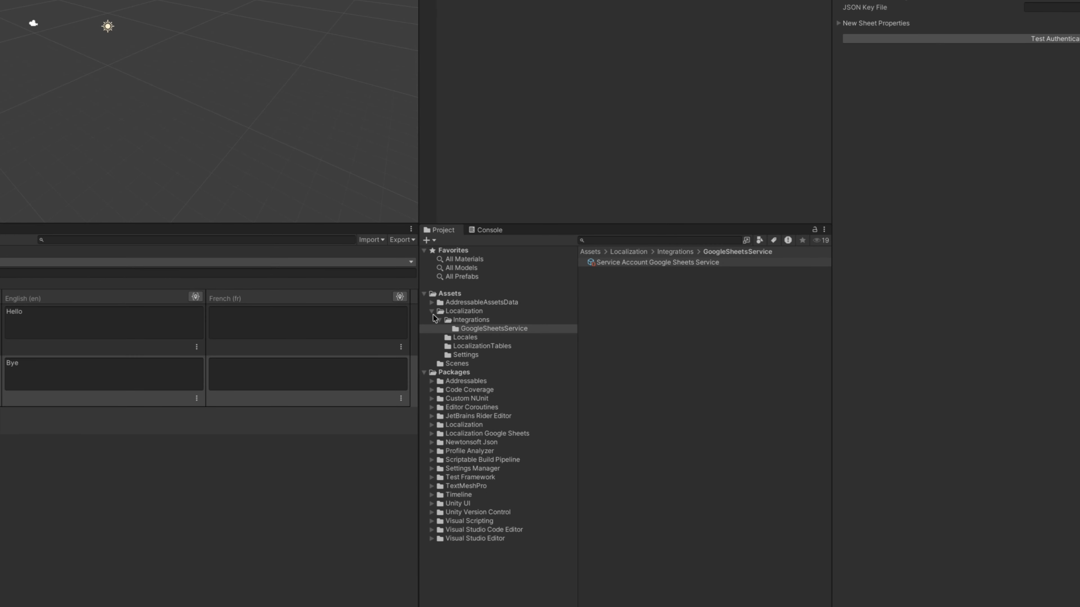
- Create a folder named GItIgnoredFolder directly under Assets
{"action": "left_click", "coordinate": [431, 313]}
{"action": "right_click", "coordinate": [449, 296]}
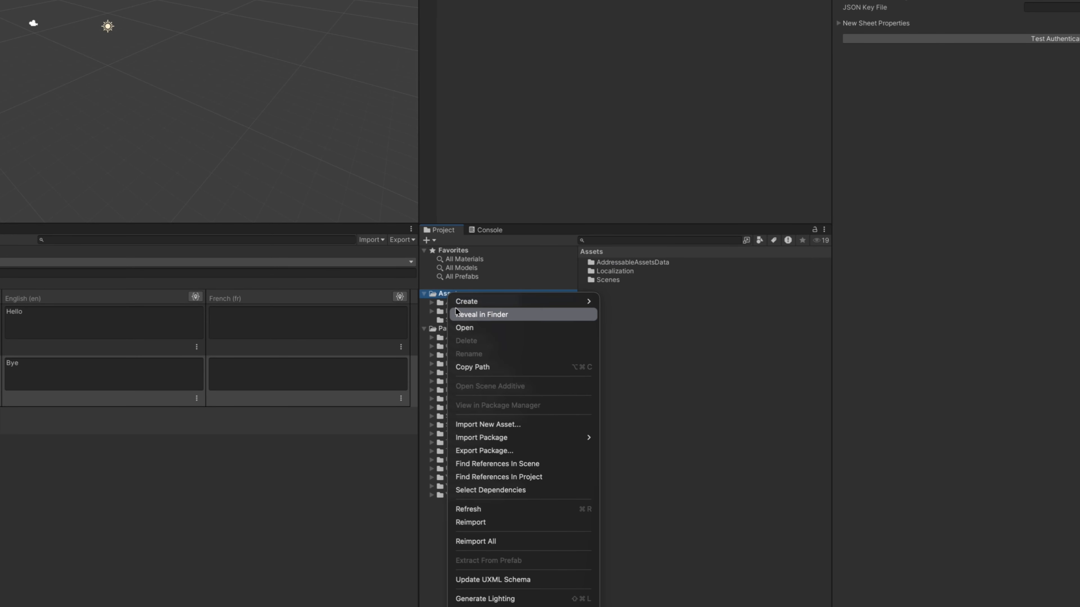
{"action": "mouse_move", "coordinate": [489, 301]}
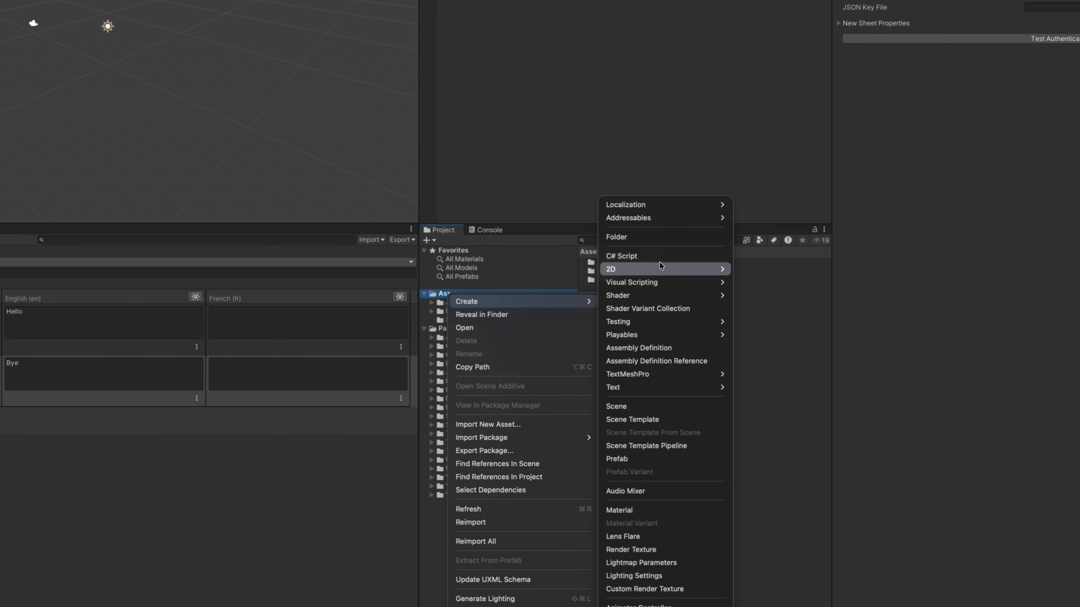
{"action": "left_click", "coordinate": [632, 241]}
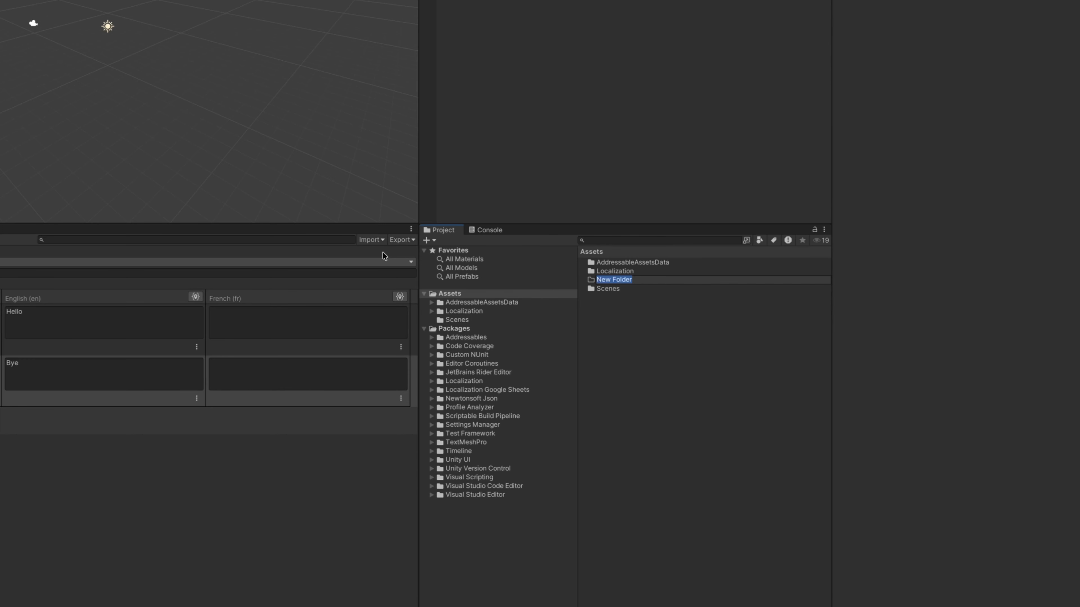
{"action": "type", "text": "GitIgnoredFolder"}
{"action": "key", "text": "Return"}
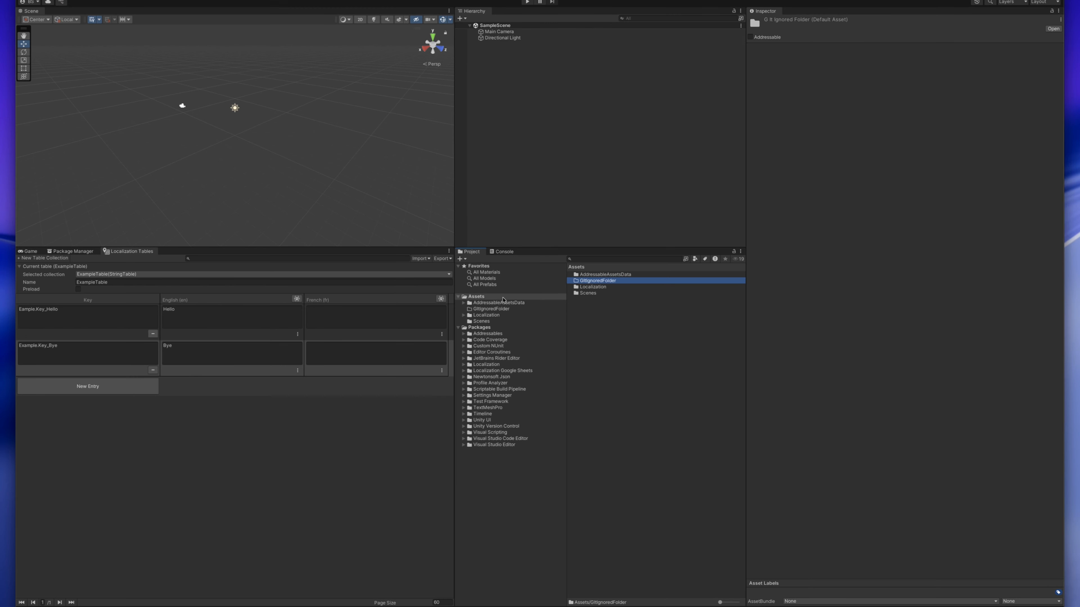
- Import the service account's JSON key file from the Downloads folder in Finder into the GItIgnoredFolder in Unity
{"action": "double_click", "coordinate": [594, 281]}
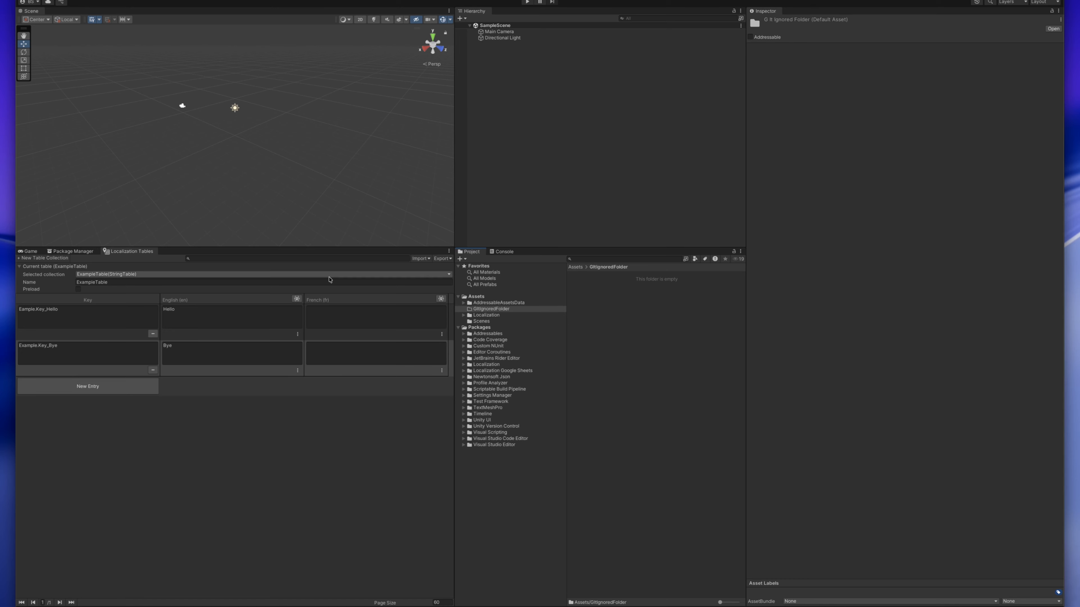
{"action": "left_click_drag", "start_coordinate": [0, 395], "coordinate": [660, 385]}
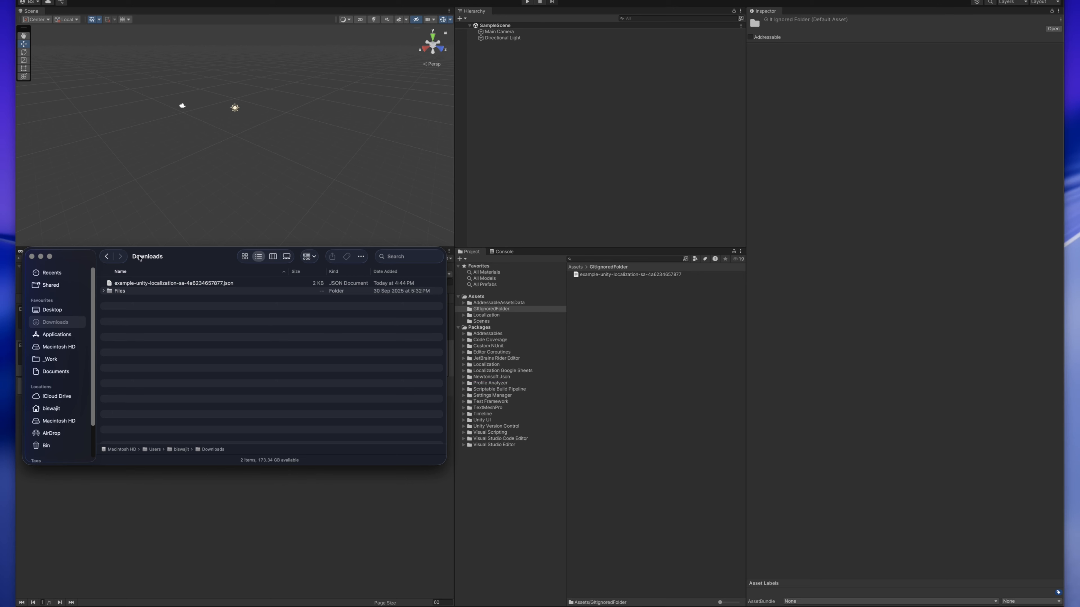
{"action": "left_click_drag", "start_coordinate": [185, 259], "coordinate": [0, 323]}
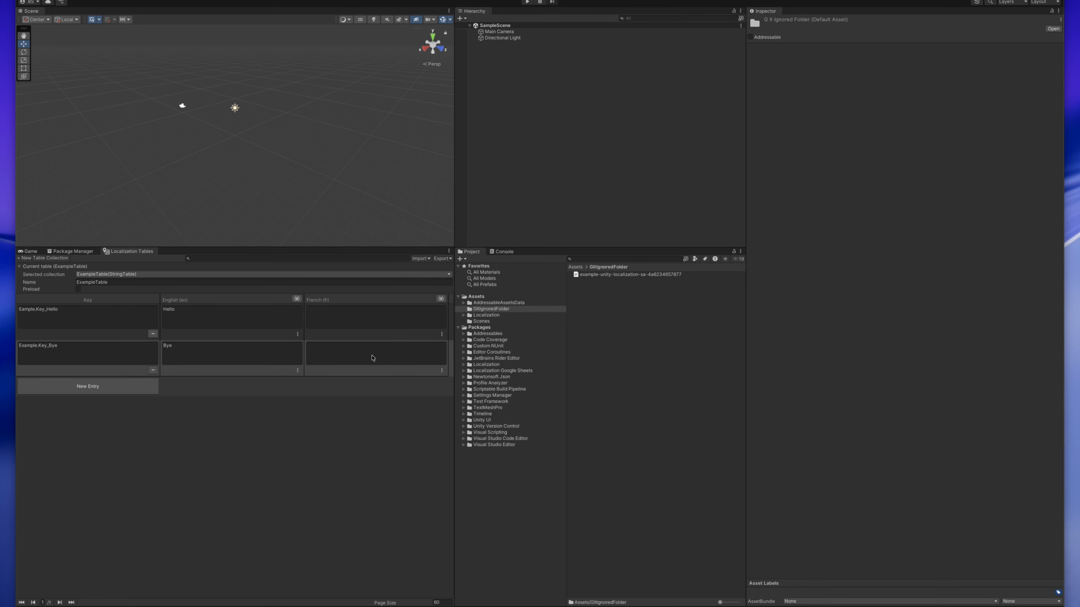
- Load the JSON key file from GItIgnoredFolder into the Service Account Google Sheets Service asset in Localization/Integrations/GoogleSheetsService
{"action": "left_click", "coordinate": [469, 315]}
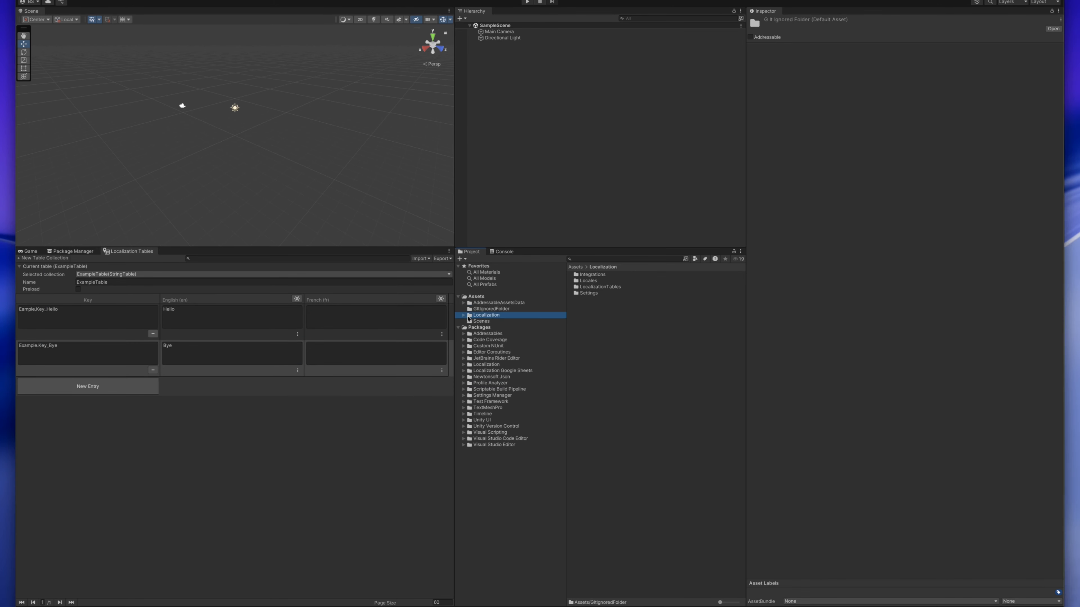
{"action": "left_click", "coordinate": [464, 315]}
{"action": "left_click", "coordinate": [490, 321]}
{"action": "left_click", "coordinate": [491, 328]}
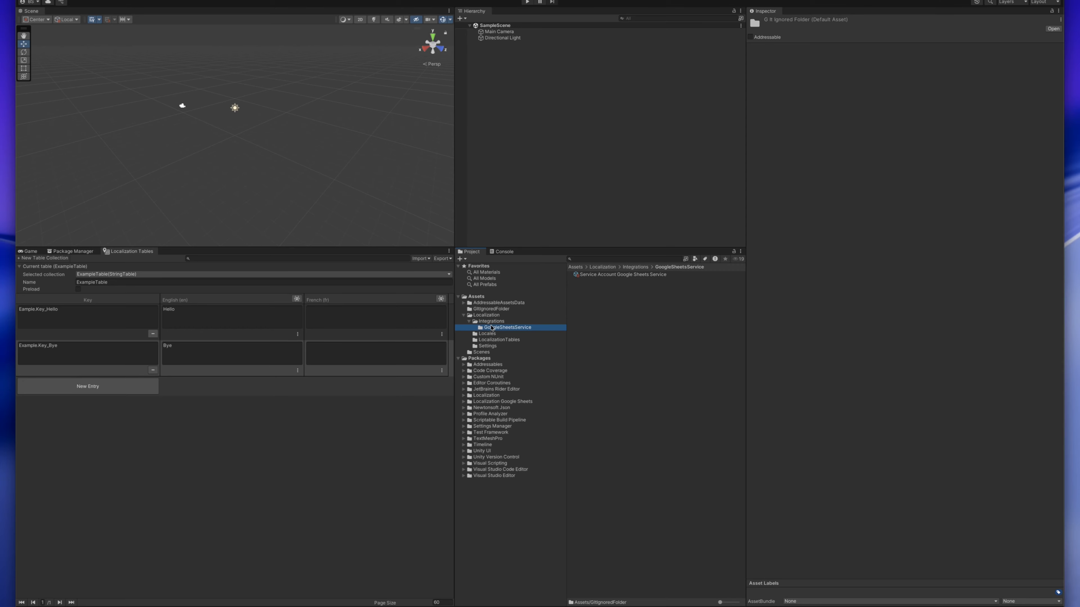
{"action": "left_click", "coordinate": [593, 275]}
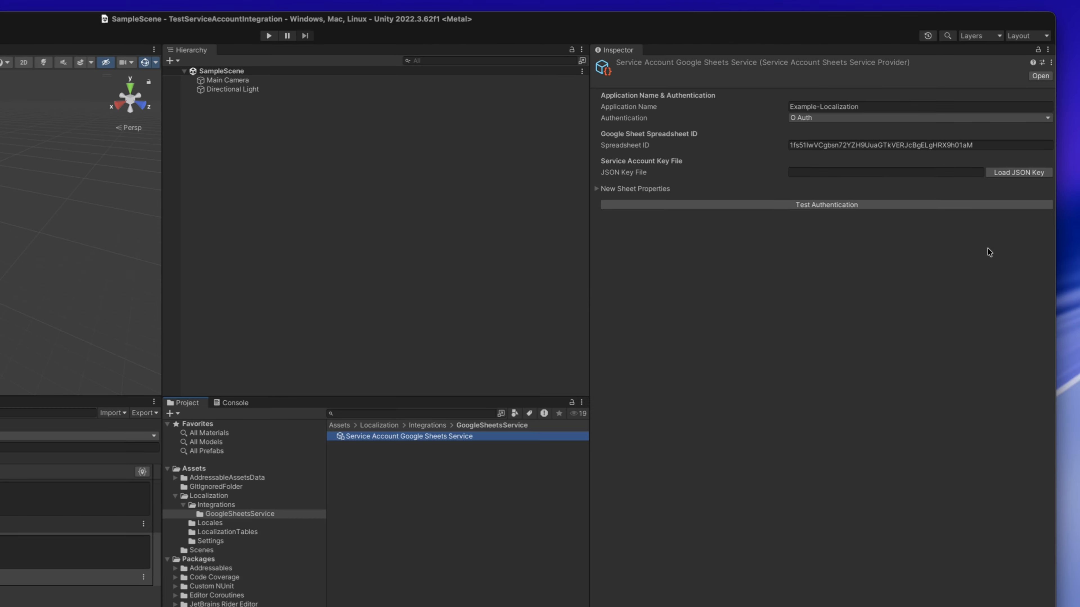
{"action": "left_click", "coordinate": [1042, 173]}
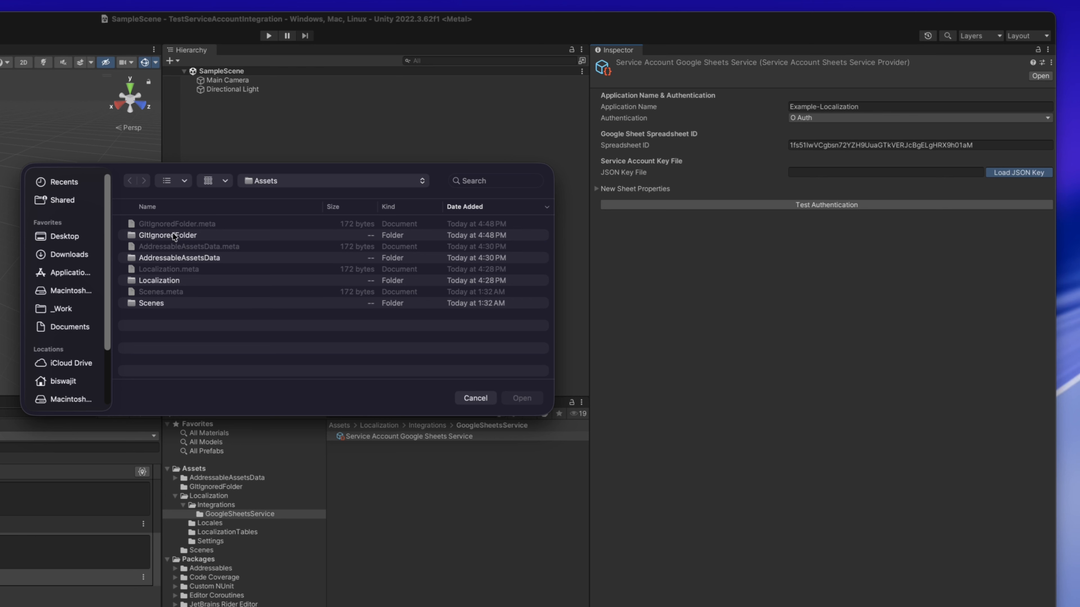
{"action": "double_click", "coordinate": [186, 237]}
{"action": "left_click", "coordinate": [172, 236]}
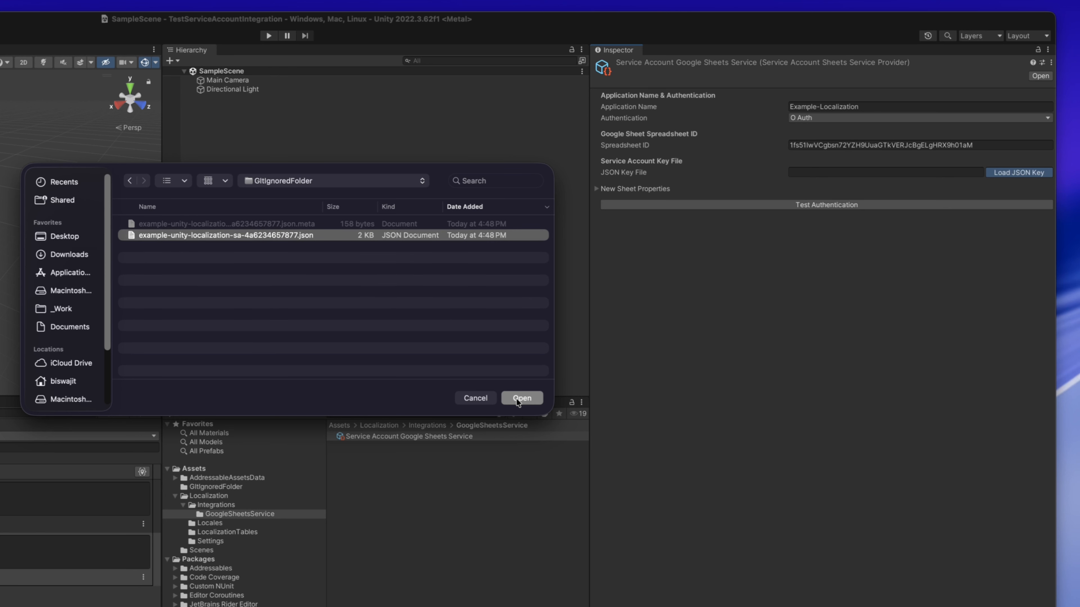
{"action": "left_click", "coordinate": [516, 400]}
- Clear the Console, test the service asset's authentication and inspect the resulting log entry
{"action": "left_click", "coordinate": [597, 189]}
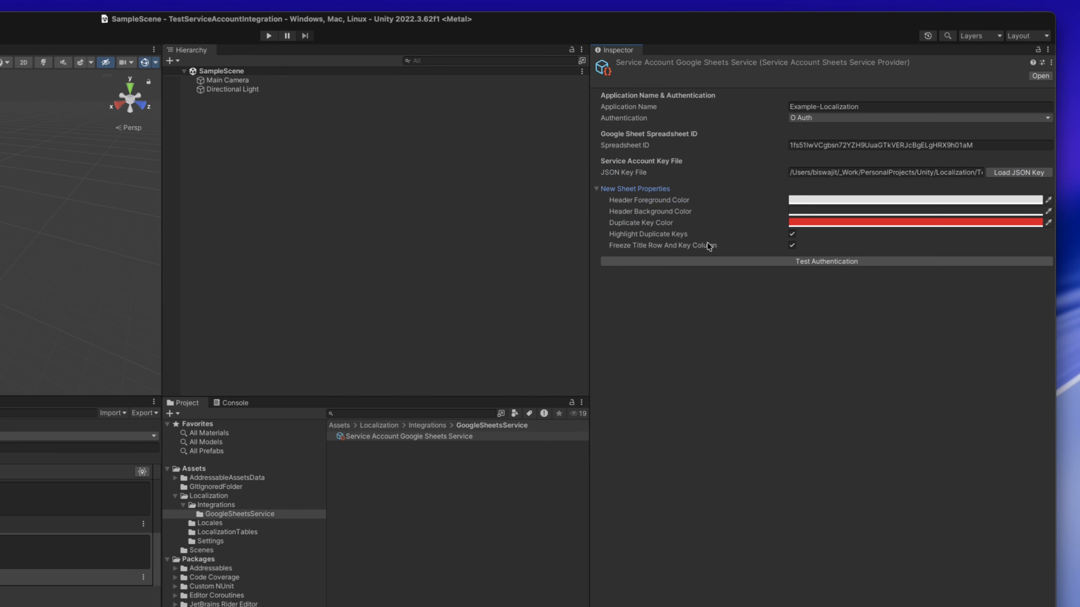
{"action": "left_click", "coordinate": [597, 188]}
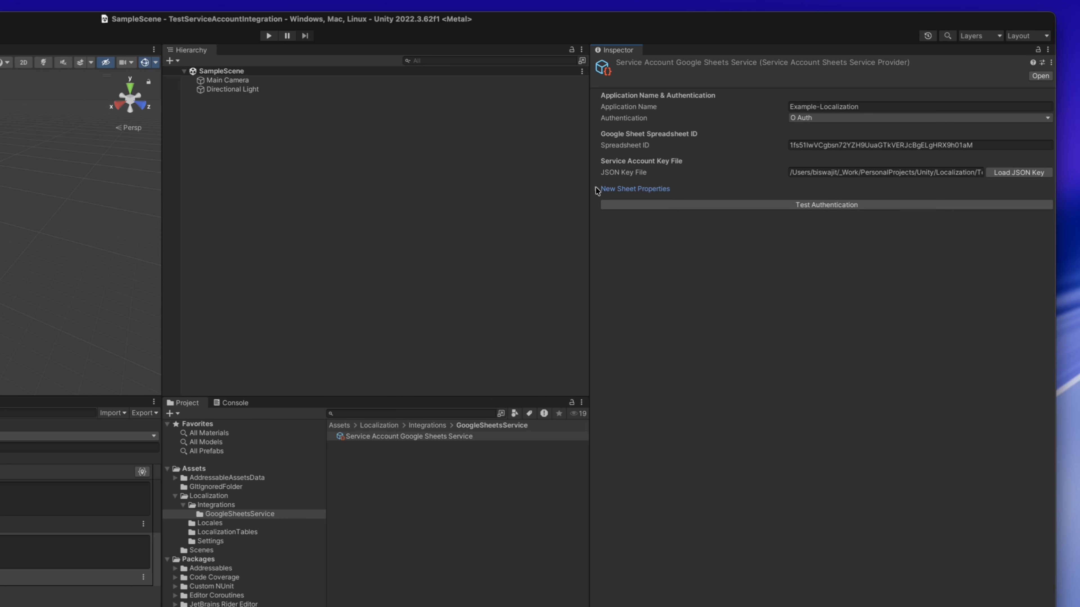
{"action": "left_click", "coordinate": [233, 403]}
{"action": "left_click", "coordinate": [170, 414]}
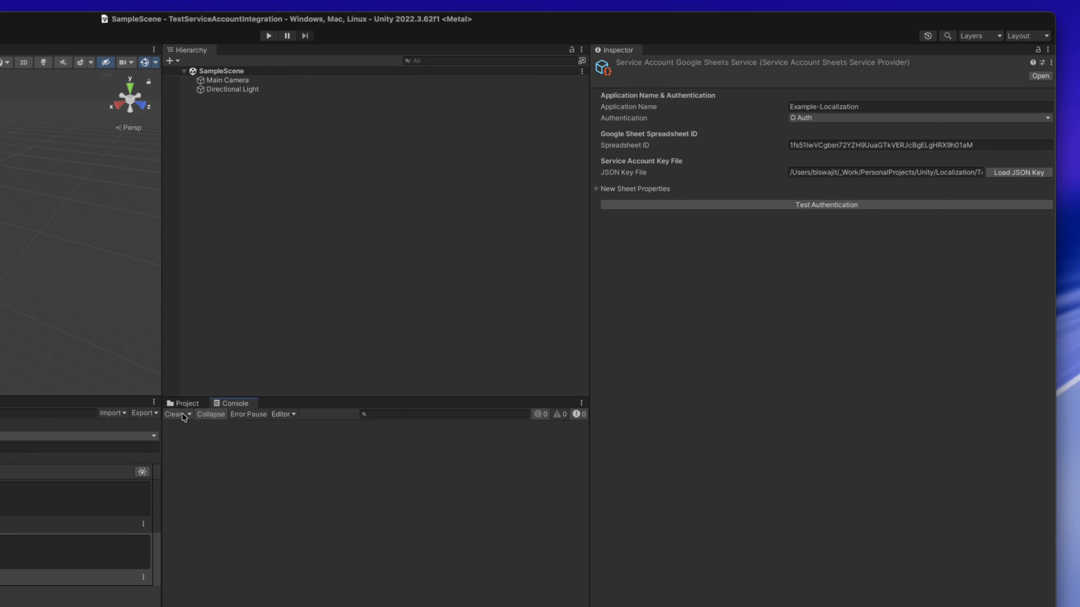
{"action": "left_click", "coordinate": [825, 207]}
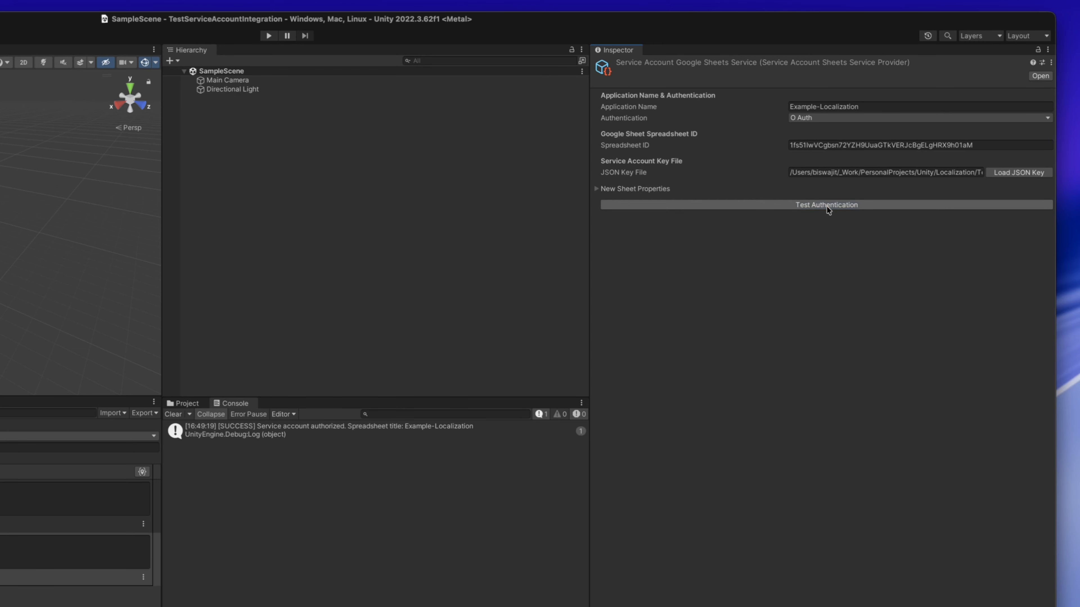
{"action": "left_click", "coordinate": [209, 431]}
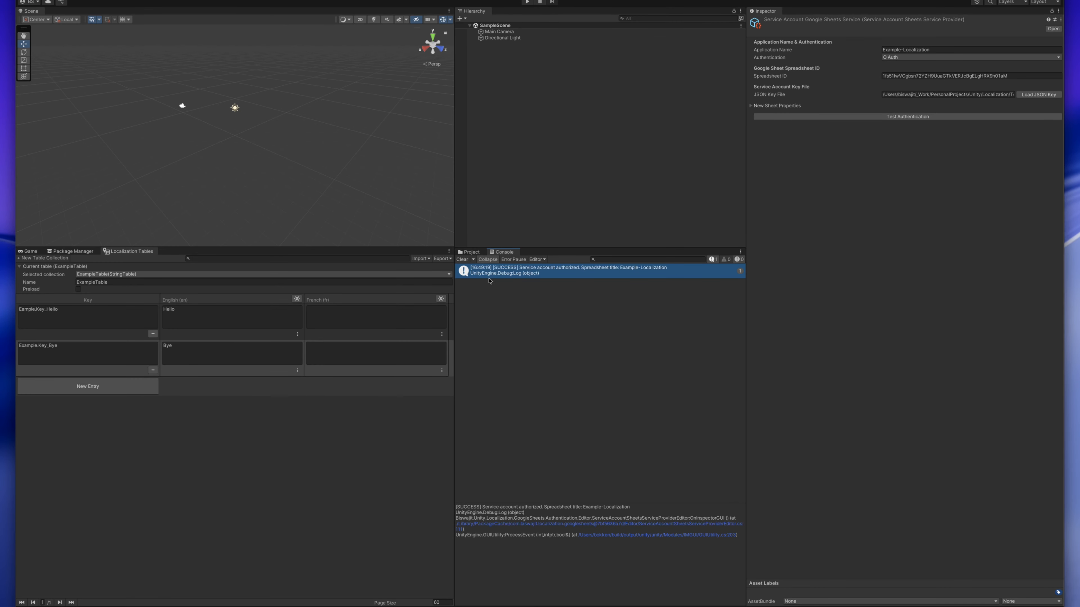
- Assign the Service Account Google Sheets Service asset as the Sheets Service Provider of ExampleTable's Google Sheets extension
{"action": "left_click", "coordinate": [471, 252]}
{"action": "left_click", "coordinate": [502, 341]}
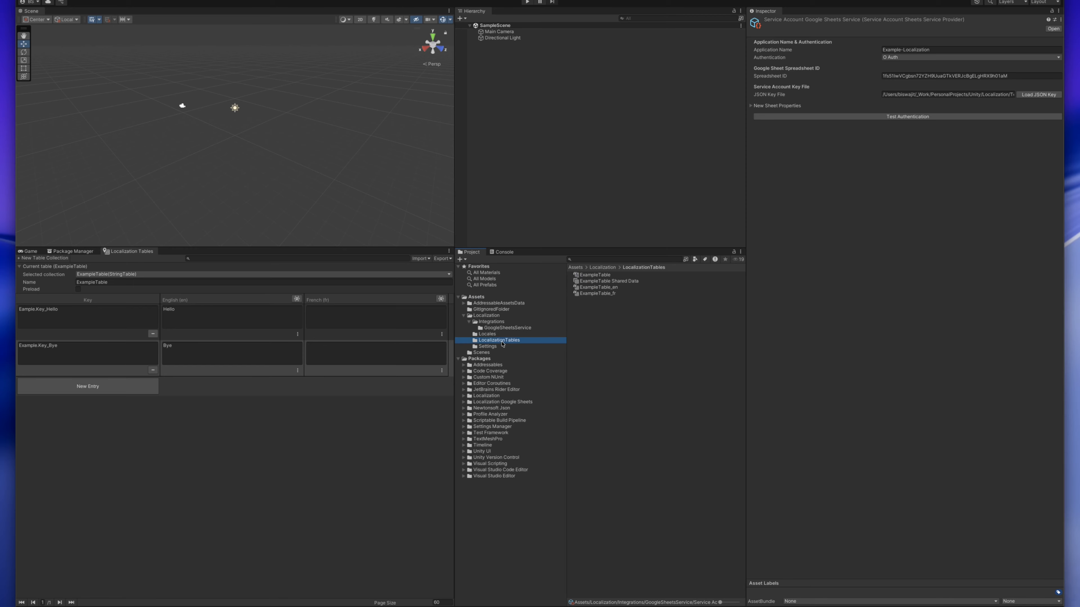
{"action": "left_click", "coordinate": [593, 275]}
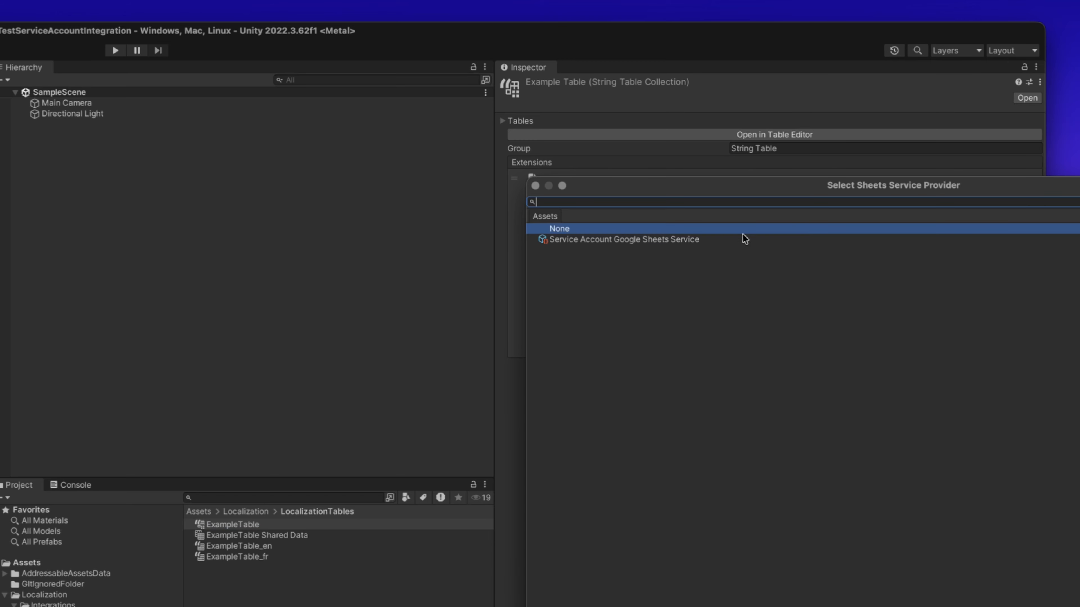
{"action": "left_click", "coordinate": [711, 240]}
{"action": "double_click", "coordinate": [696, 240]}
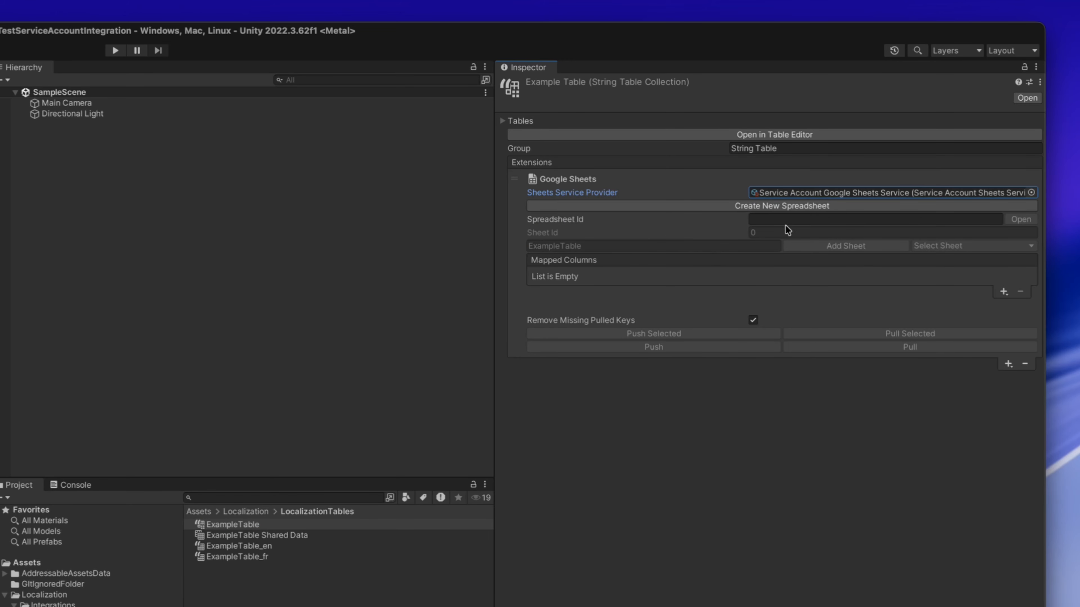
- Copy the Spreadsheet ID from the Service Account Google Sheets Service asset in Localization/Integrations/GoogleSheetsService
{"action": "left_click", "coordinate": [793, 222]}
{"action": "left_click", "coordinate": [793, 221]}
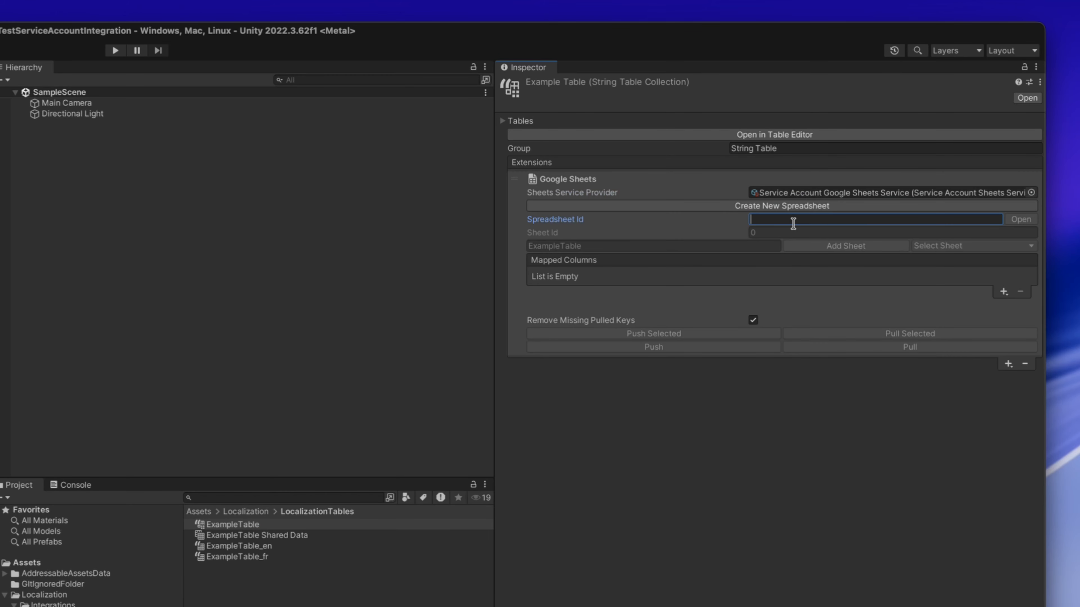
{"action": "left_click", "coordinate": [776, 192]}
{"action": "left_click", "coordinate": [289, 513]}
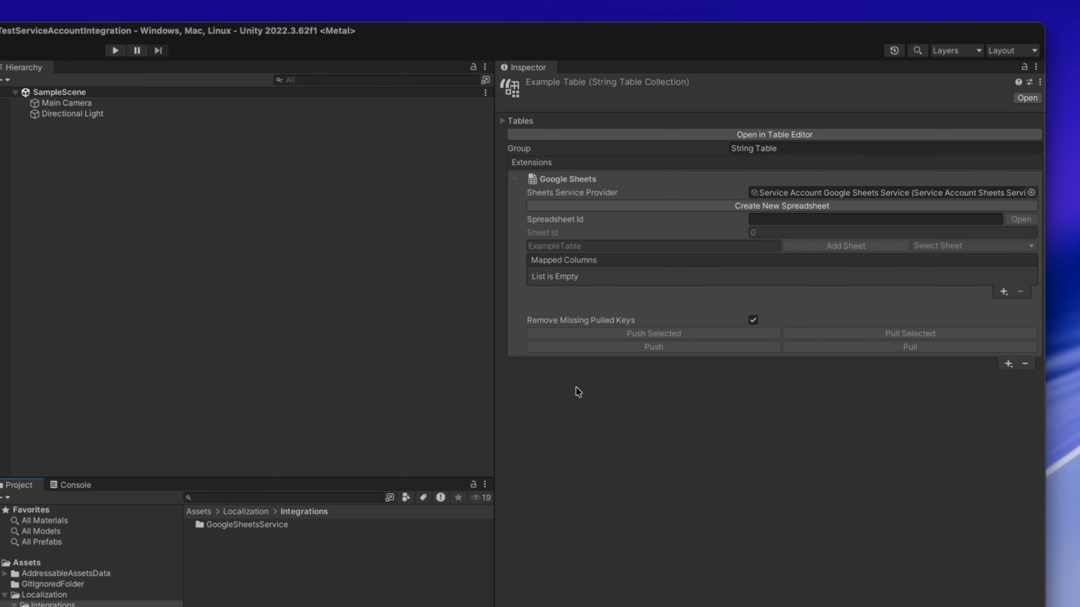
{"action": "left_click", "coordinate": [780, 193]}
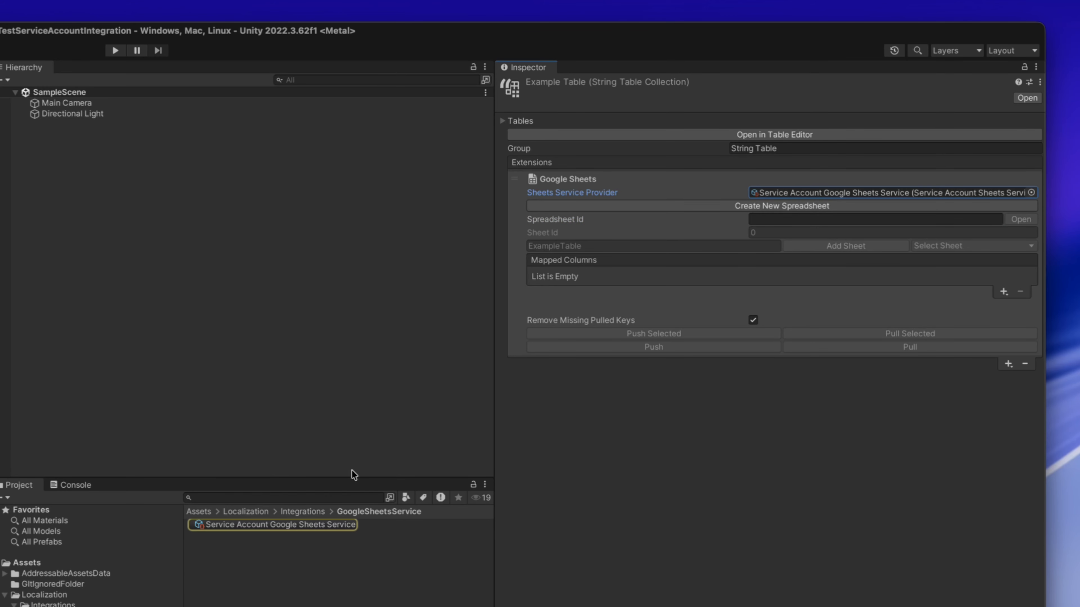
{"action": "left_click", "coordinate": [272, 526]}
{"action": "left_click", "coordinate": [807, 180]}
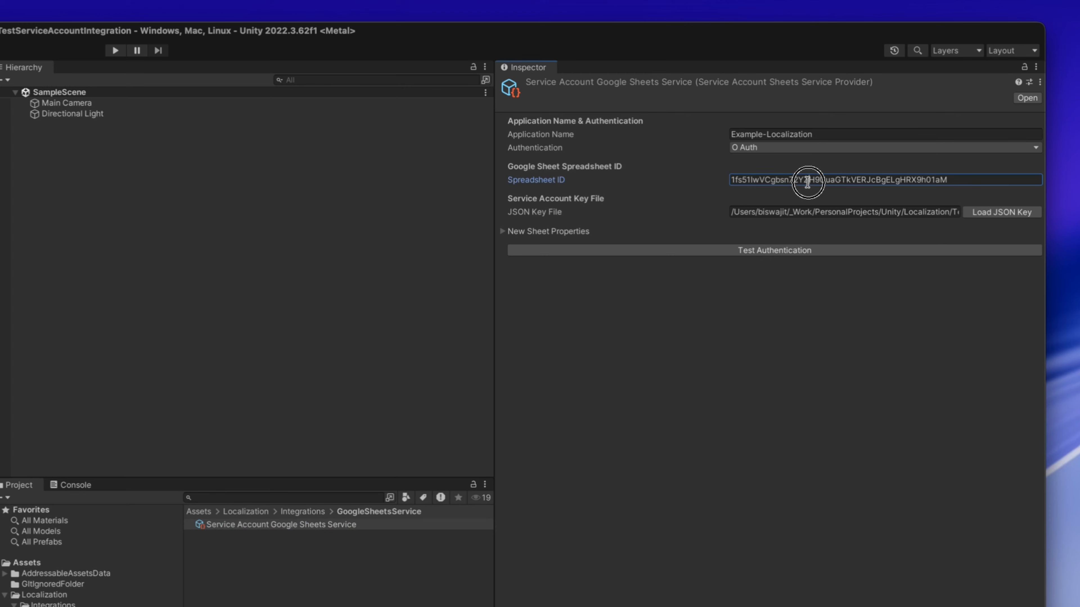
{"action": "right_click", "coordinate": [808, 182]}
{"action": "left_click", "coordinate": [822, 202]}
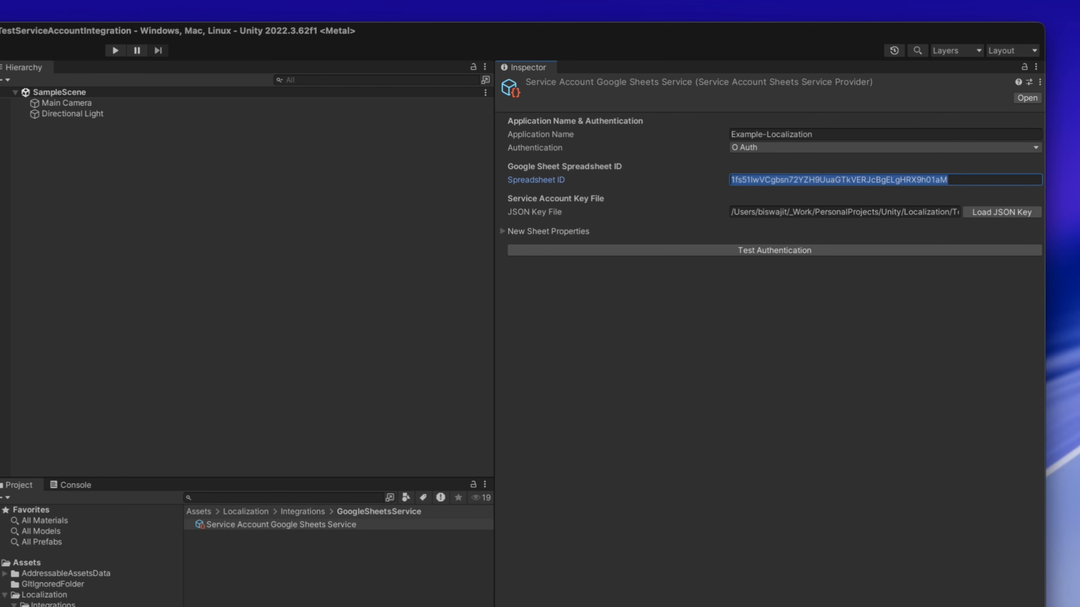
- Paste the copied ID as the Spreadsheet Id of ExampleTable's Google Sheets extension in LocalizationTables
{"action": "left_click", "coordinate": [56, 606]}
{"action": "left_click", "coordinate": [251, 526]}
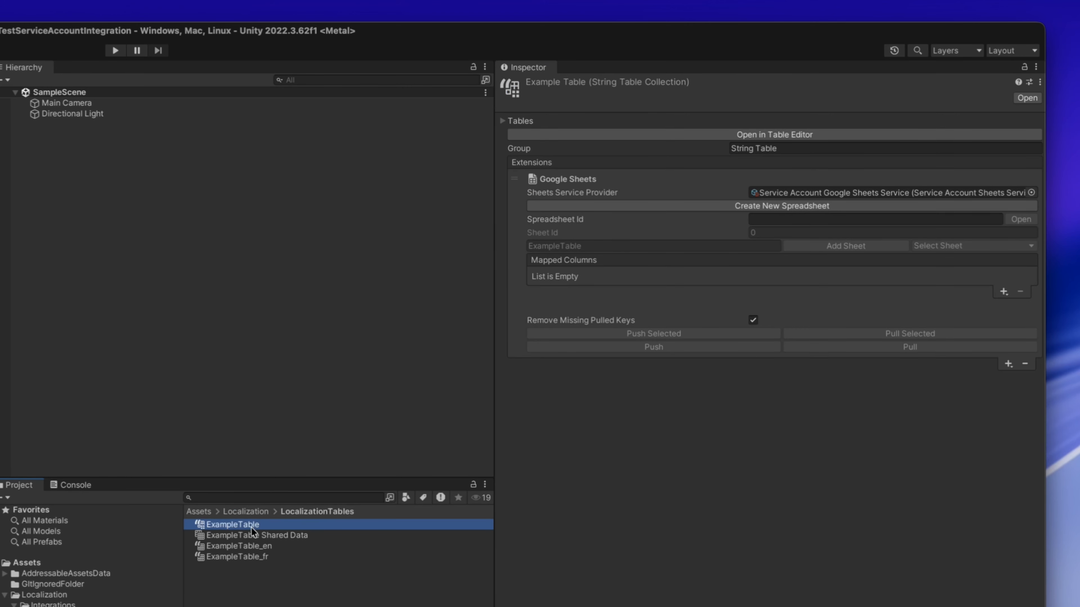
{"action": "right_click", "coordinate": [794, 219]}
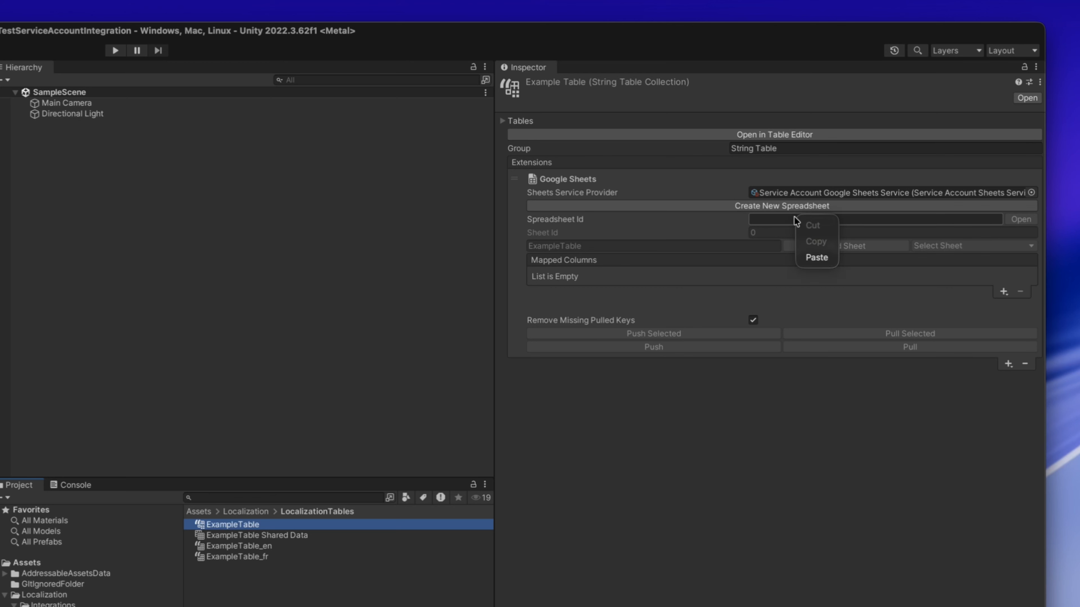
{"action": "left_click", "coordinate": [815, 258]}
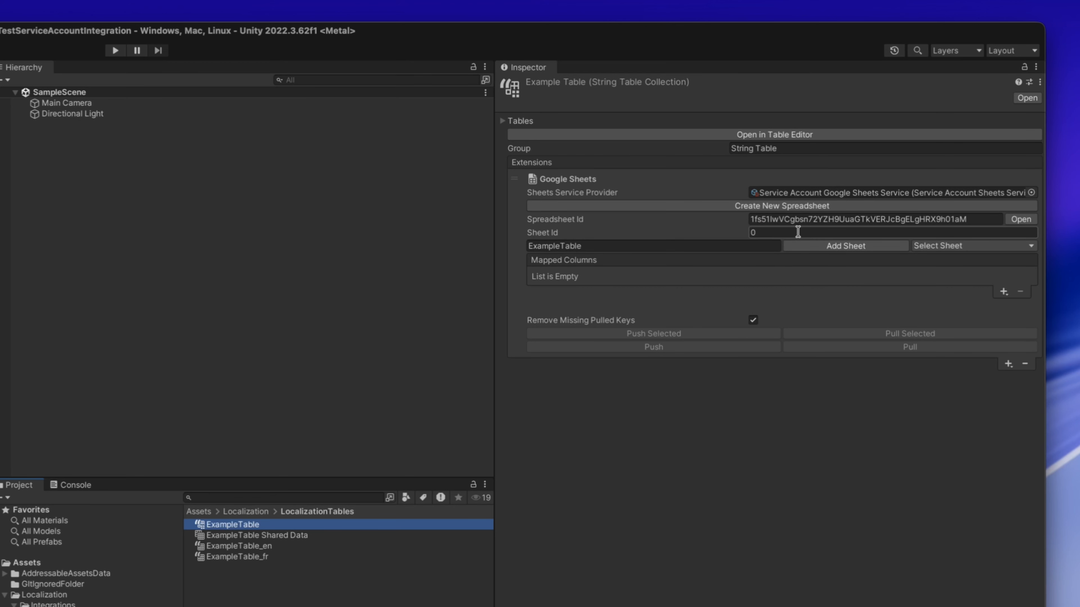
- View the sheets available in the linked spreadsheet and add a new sheet named Example.Table.1
{"action": "left_click", "coordinate": [948, 246]}
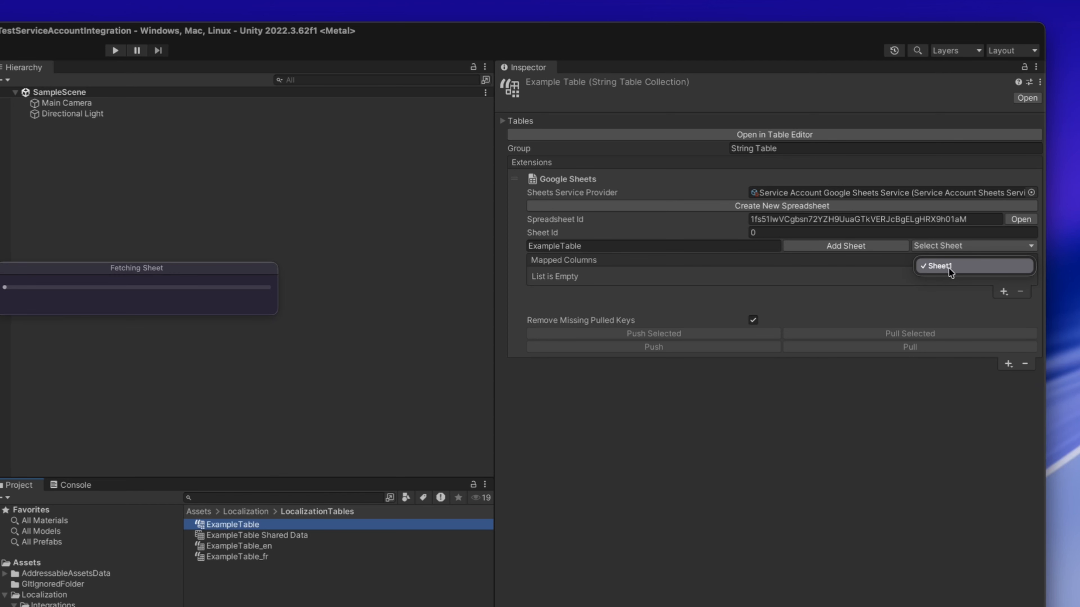
{"action": "left_click", "coordinate": [625, 251]}
{"action": "left_click", "coordinate": [616, 248]}
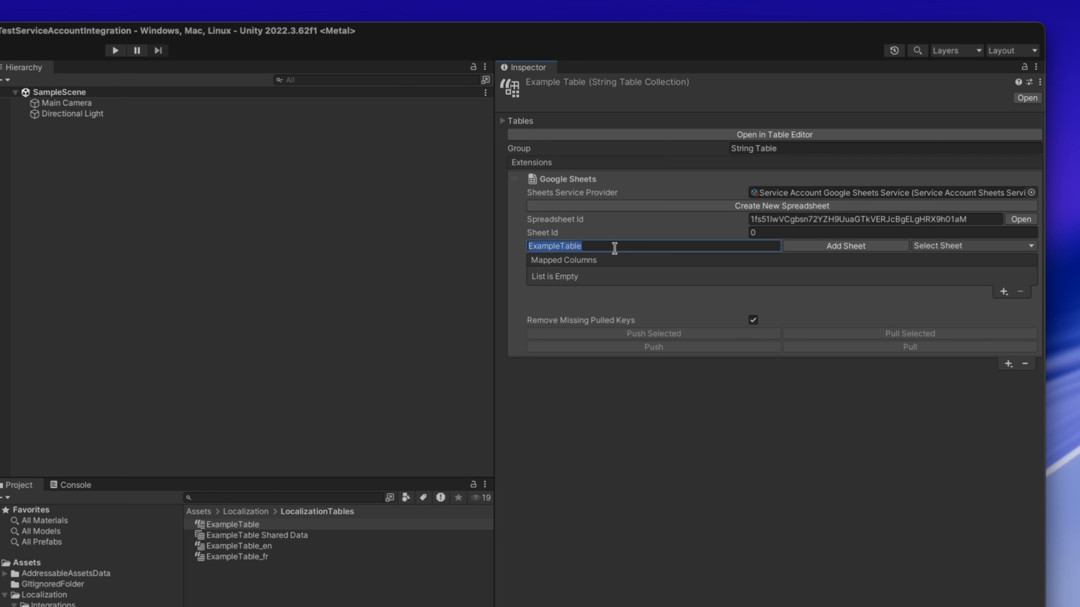
{"action": "key", "text": "BackSpace"}
{"action": "type", "text": "Example.Table.1"}
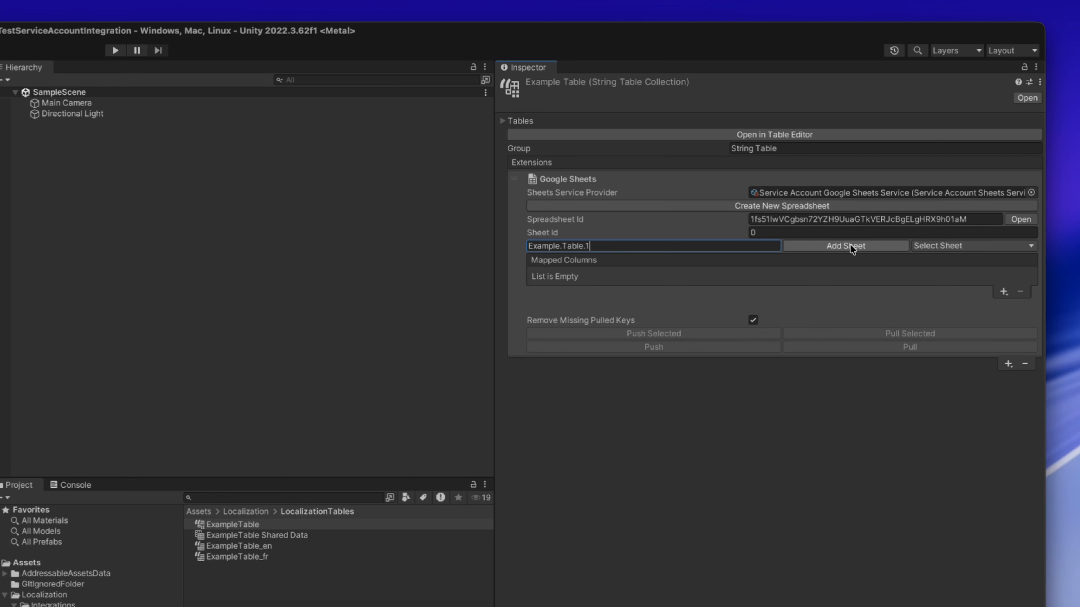
{"action": "left_click", "coordinate": [867, 247]}
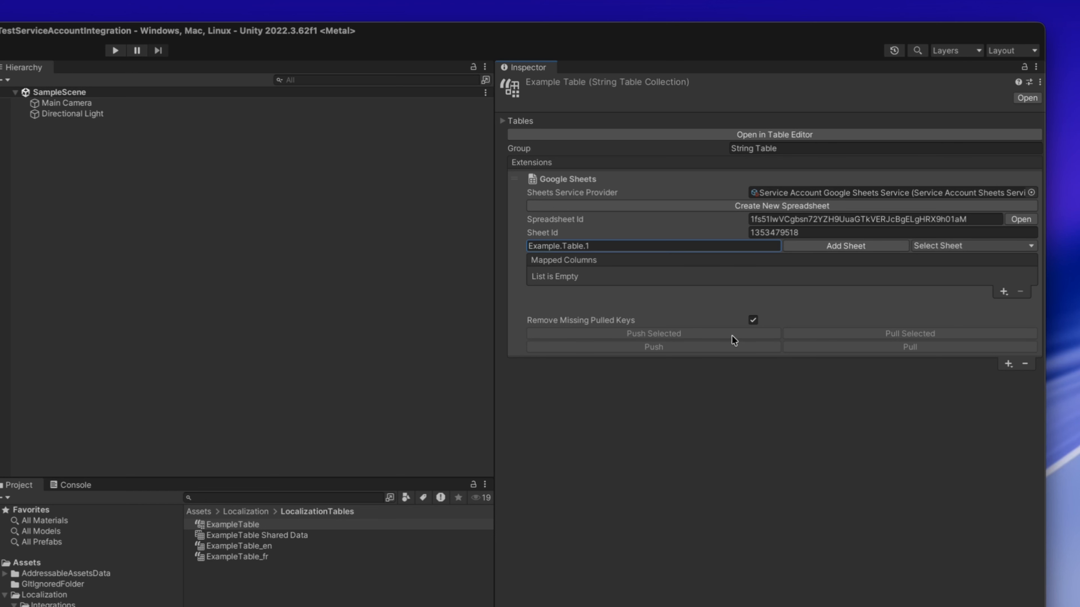
- Add a Key Column to the extension's mapped columns and expand it to check its column letter
{"action": "left_click", "coordinate": [1003, 291]}
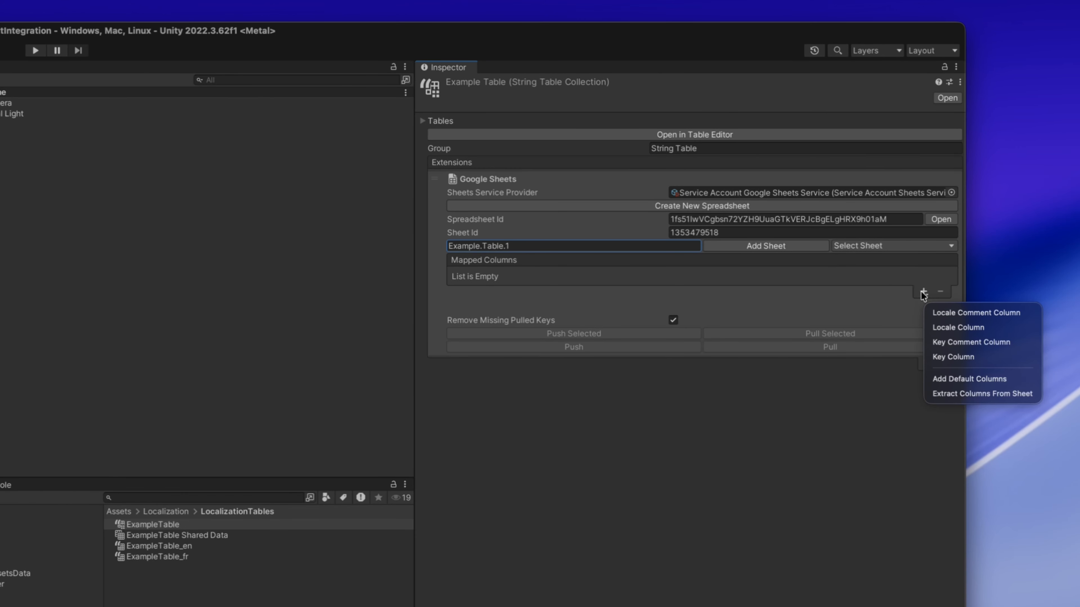
{"action": "left_click", "coordinate": [952, 357]}
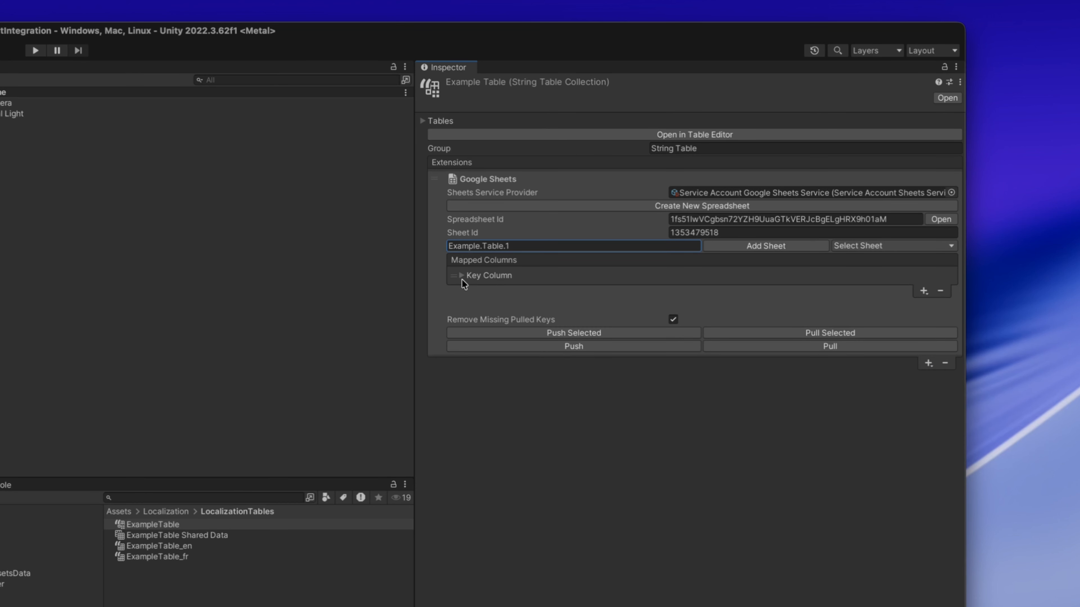
{"action": "left_click", "coordinate": [461, 276]}
{"action": "left_click", "coordinate": [702, 291]}
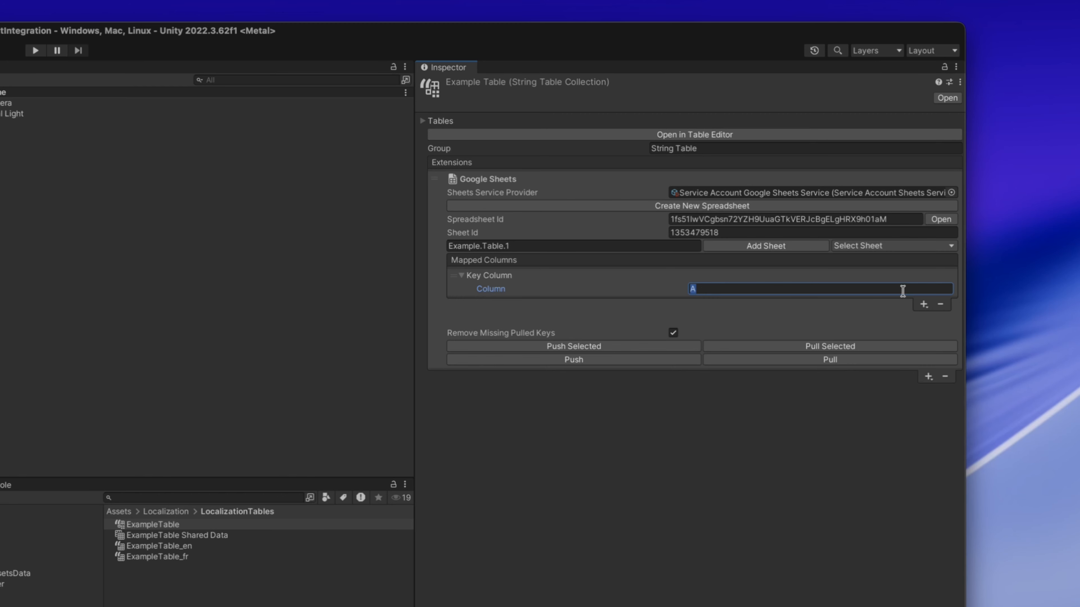
- Add two Locale Columns to the mapped columns, using columns B and C, and expand both entries
{"action": "left_click", "coordinate": [924, 305]}
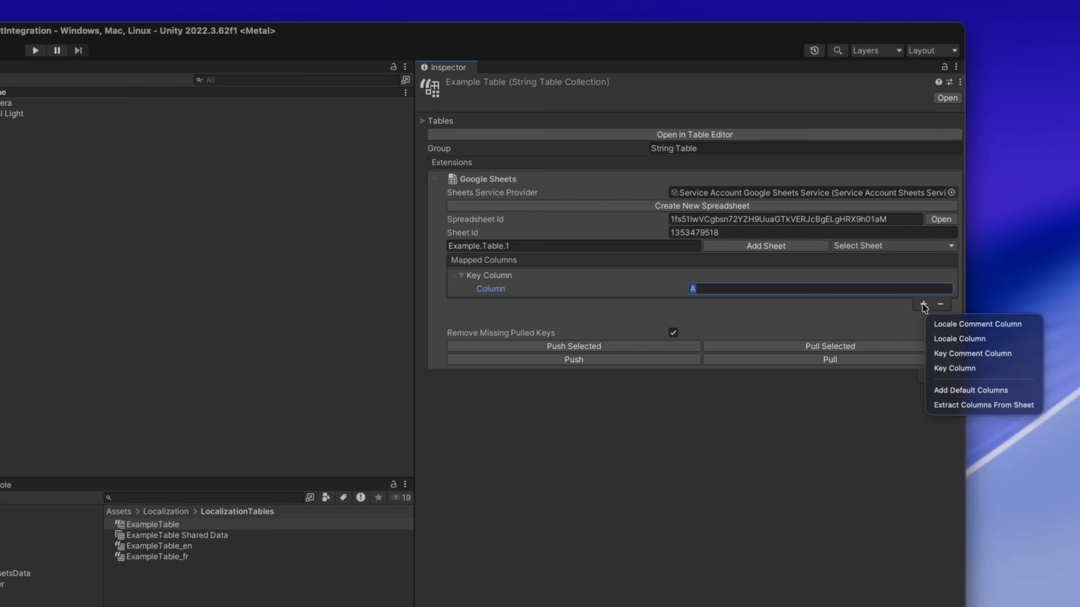
{"action": "left_click", "coordinate": [949, 339]}
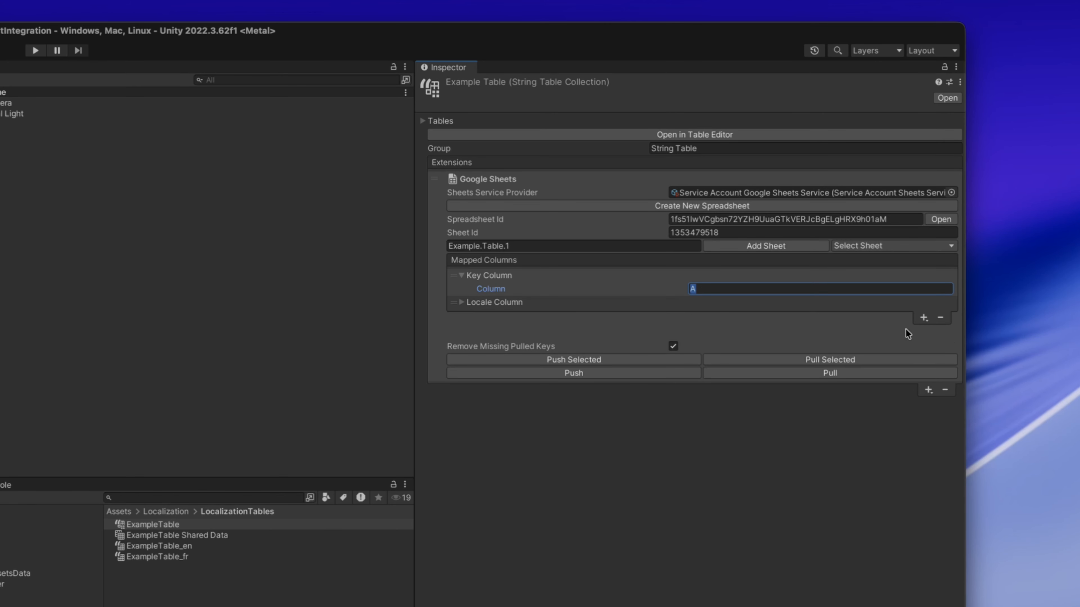
{"action": "left_click", "coordinate": [460, 303]}
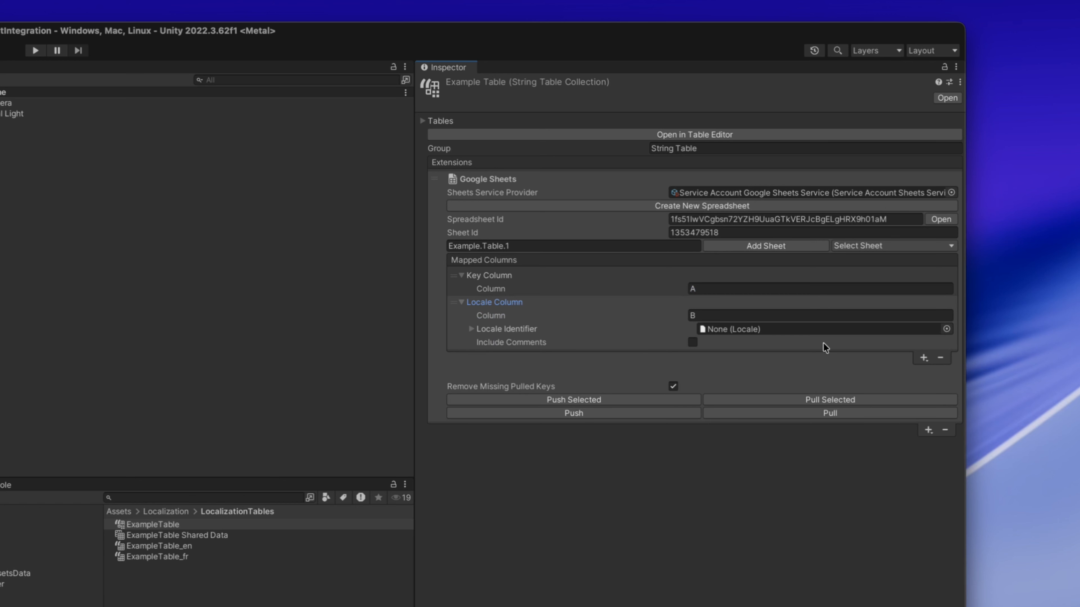
{"action": "left_click", "coordinate": [924, 358]}
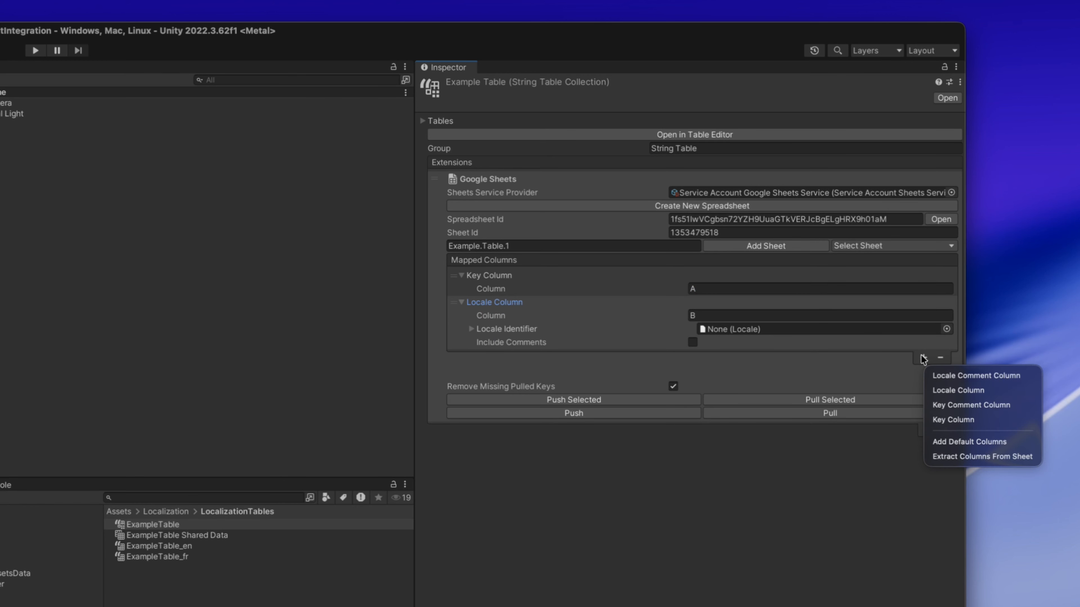
{"action": "left_click", "coordinate": [950, 390]}
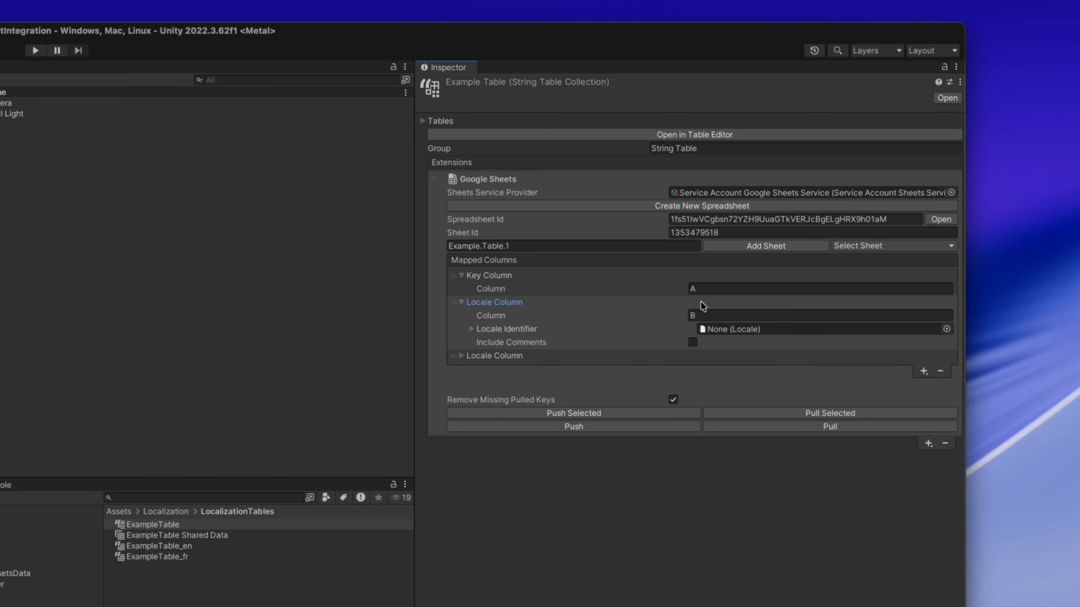
{"action": "left_click", "coordinate": [461, 356]}
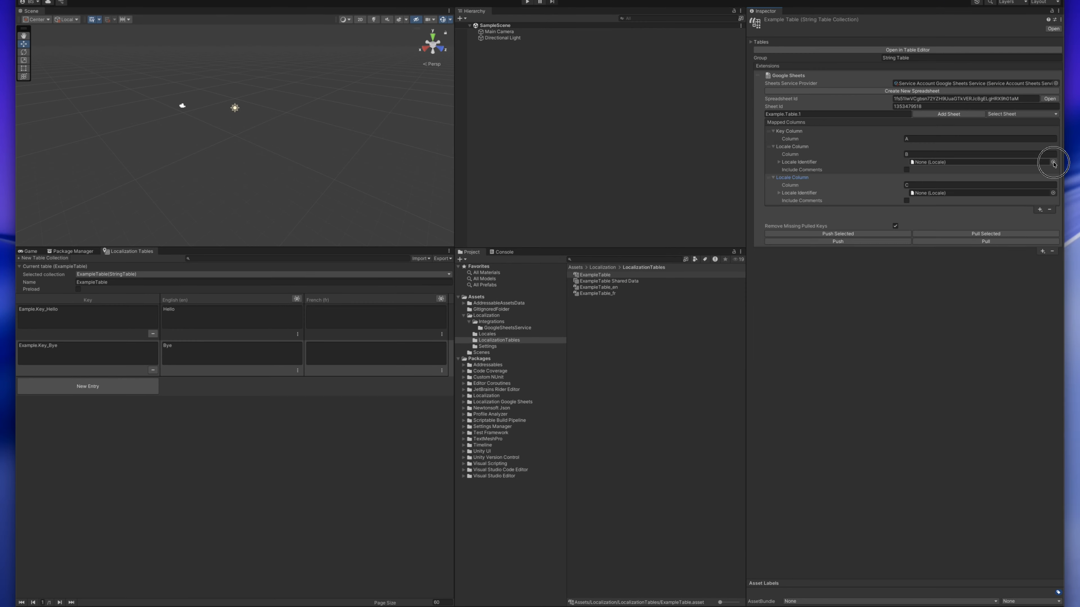
- Assign the English (en) locale to column B and French (fr) to column C, including comments for both
{"action": "left_click", "coordinate": [946, 328]}
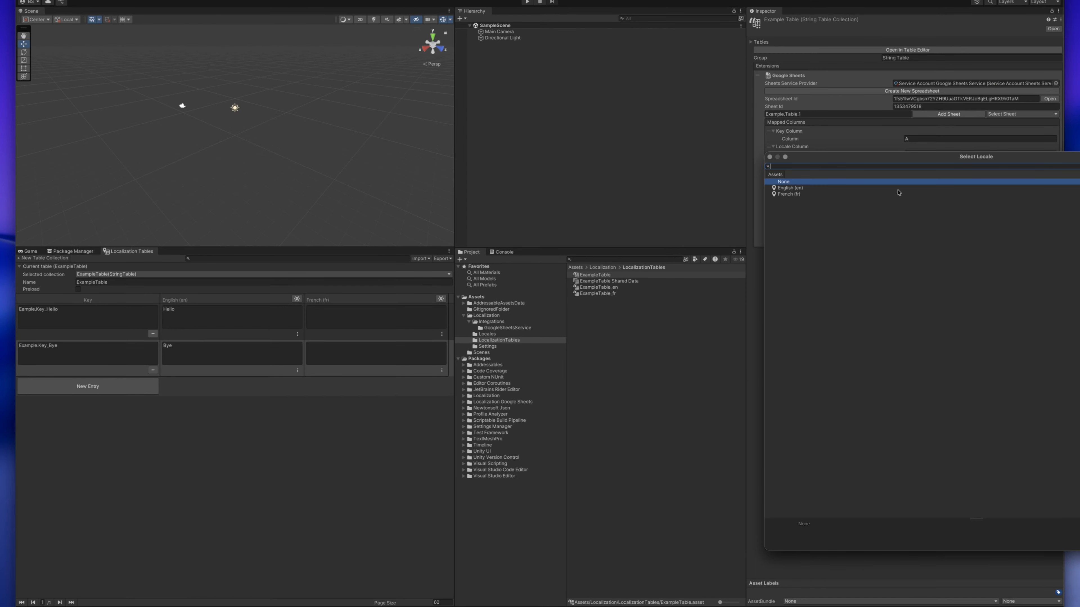
{"action": "double_click", "coordinate": [791, 188]}
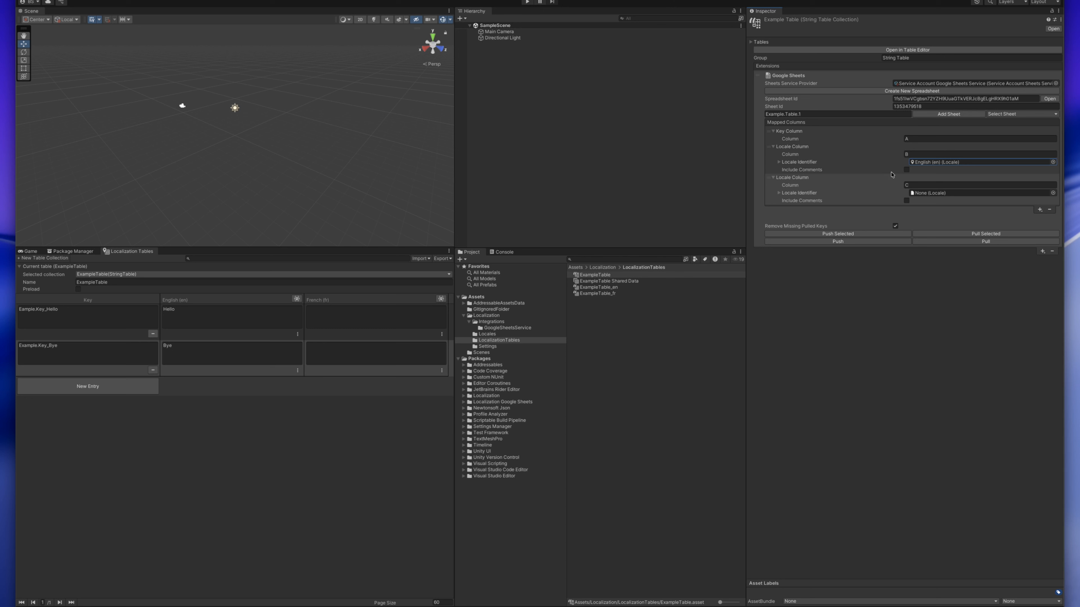
{"action": "left_click", "coordinate": [905, 170]}
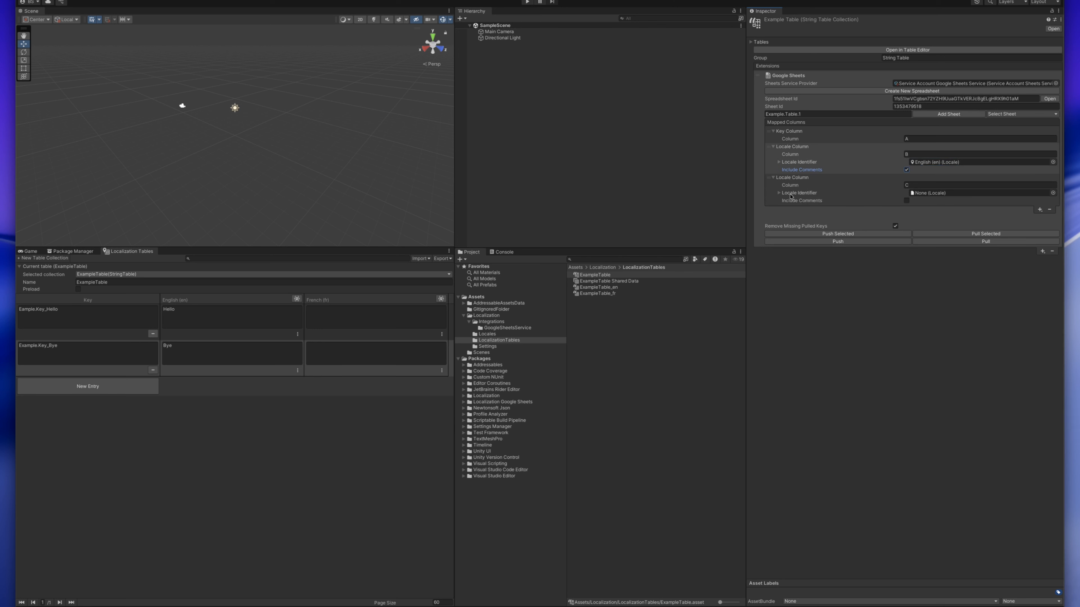
{"action": "left_click", "coordinate": [1053, 193]}
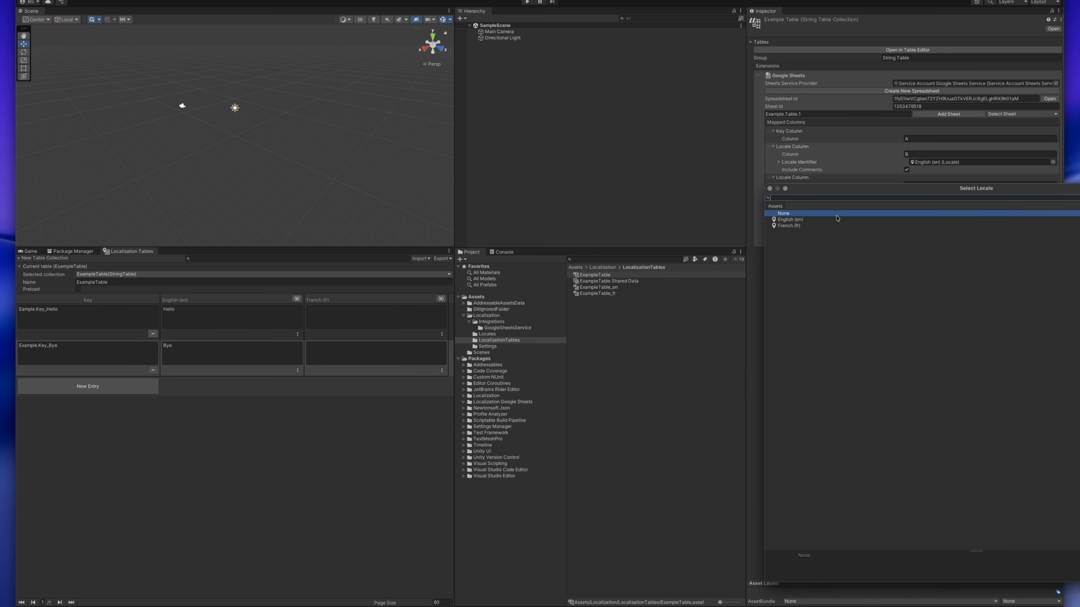
{"action": "double_click", "coordinate": [793, 228]}
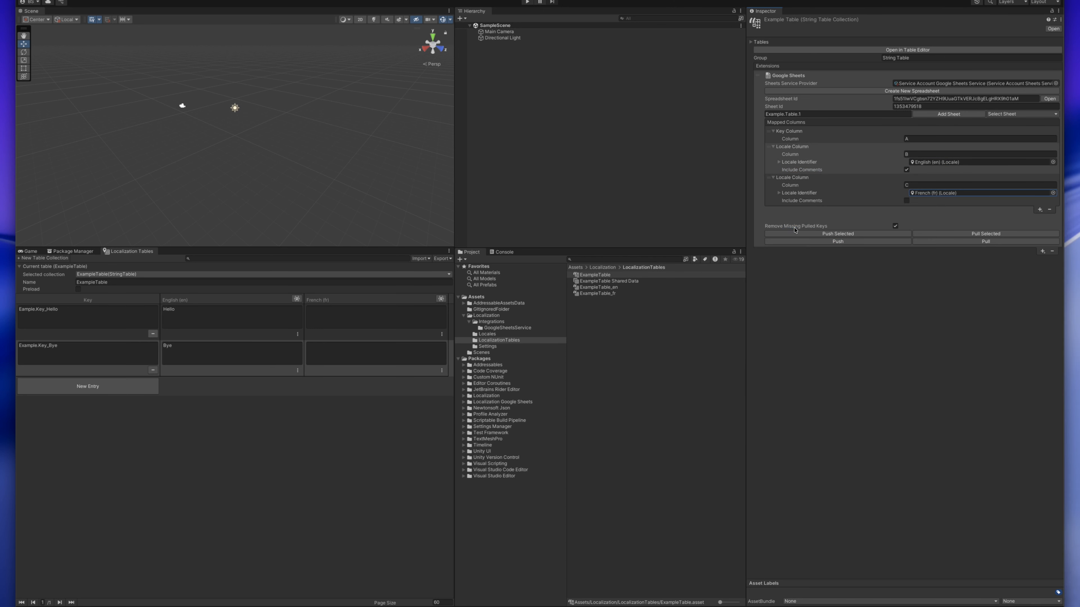
{"action": "left_click", "coordinate": [907, 201]}
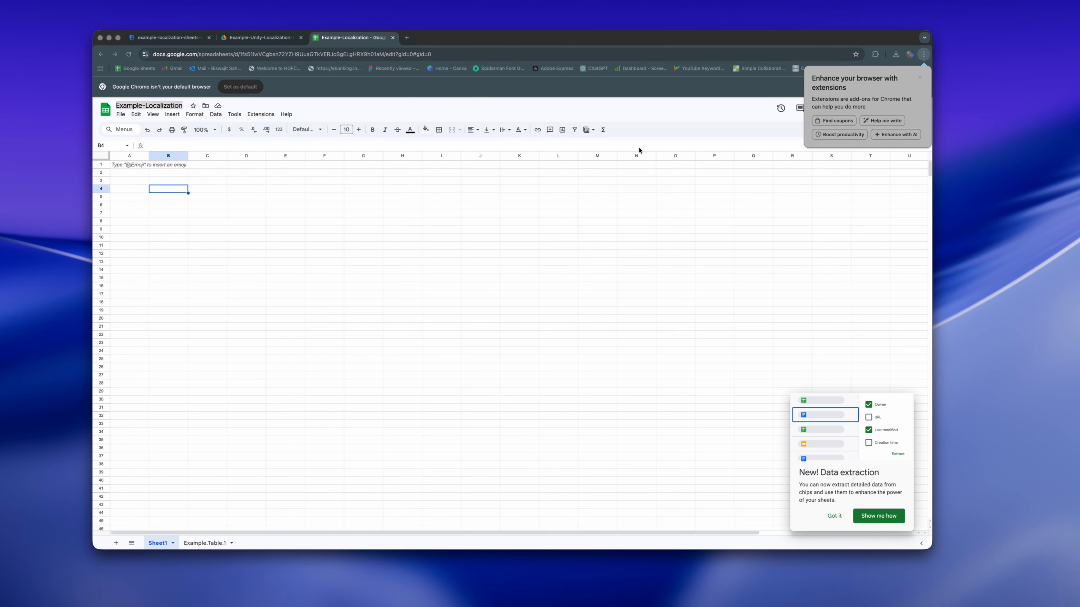
- With the Example.Table.1 sheet open in Google Sheets, push all of ExampleTable's mapped columns from Unity and inspect the push log entry
{"action": "left_click", "coordinate": [201, 543]}
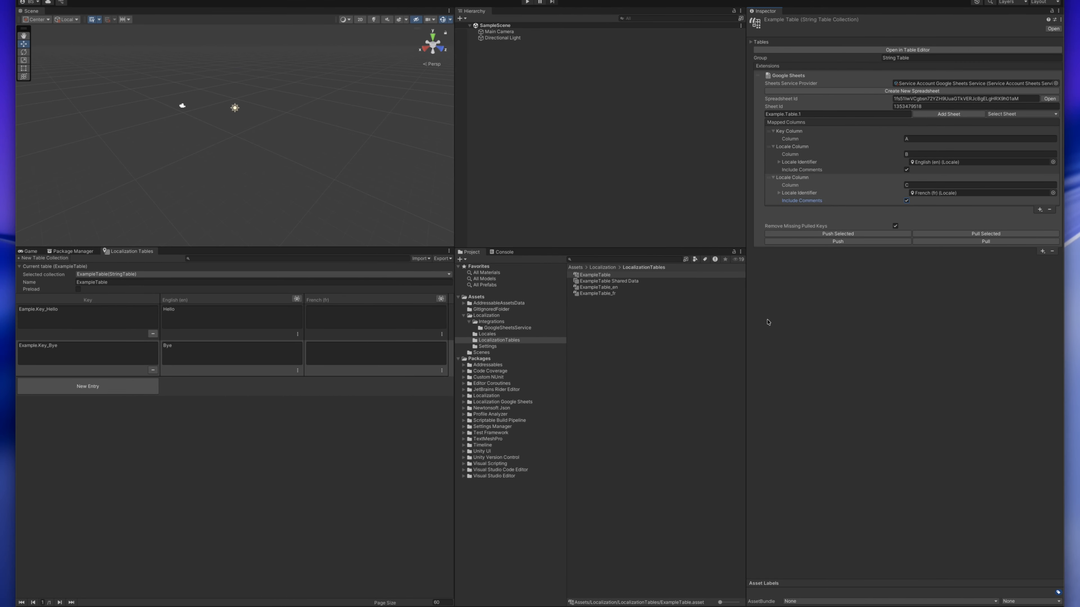
{"action": "left_click", "coordinate": [854, 242]}
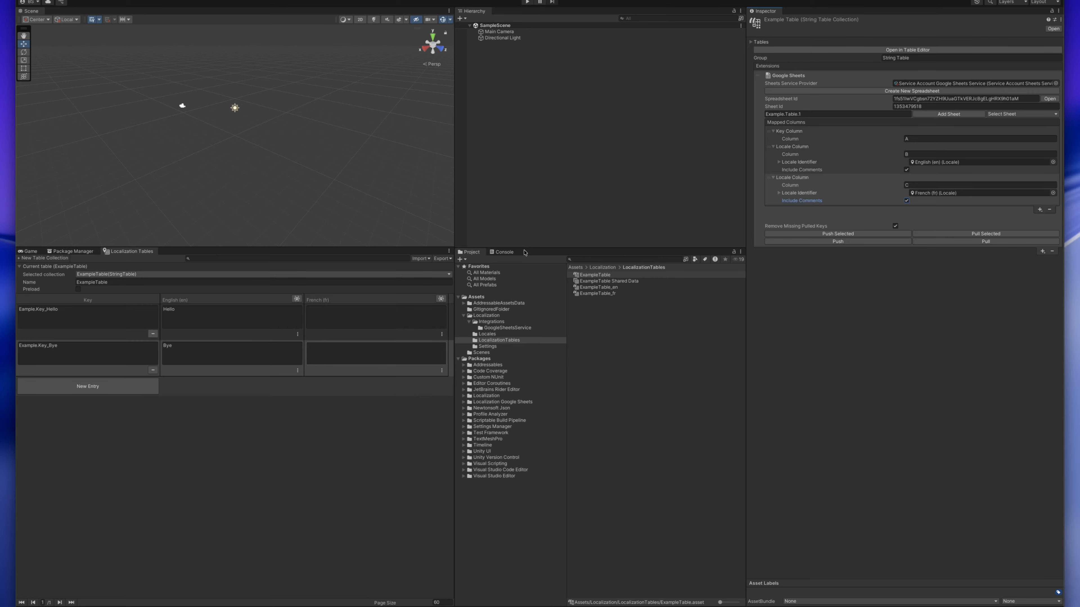
{"action": "left_click", "coordinate": [513, 252]}
{"action": "left_click", "coordinate": [535, 291]}
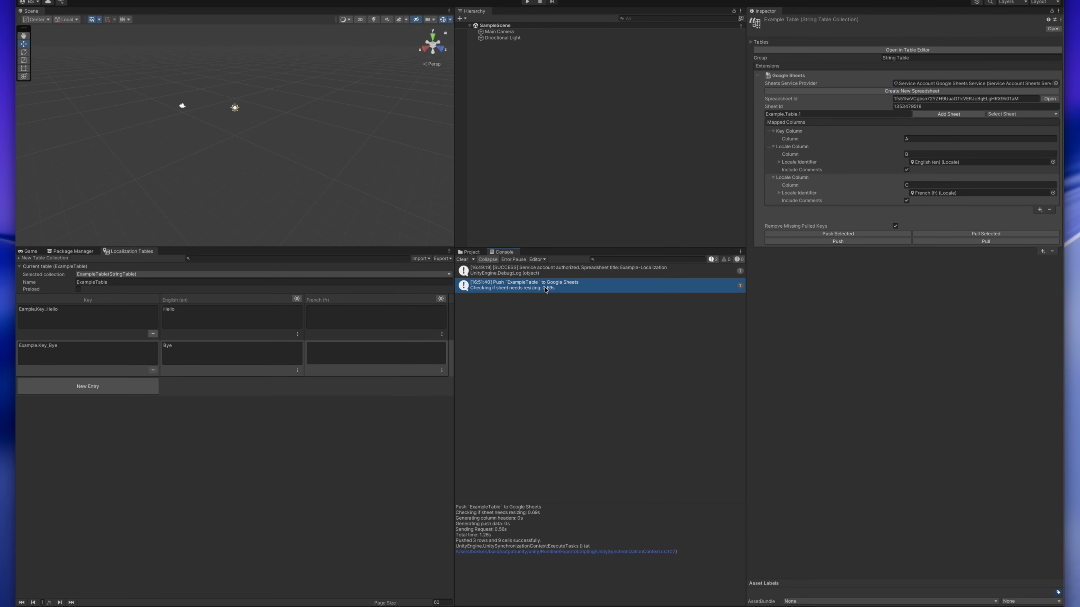
- Widen the Key column of the Example.Table.1 sheet in Google Sheets, check the pushed entries and return to Unity
{"action": "key", "text": "ctrl+Right"}
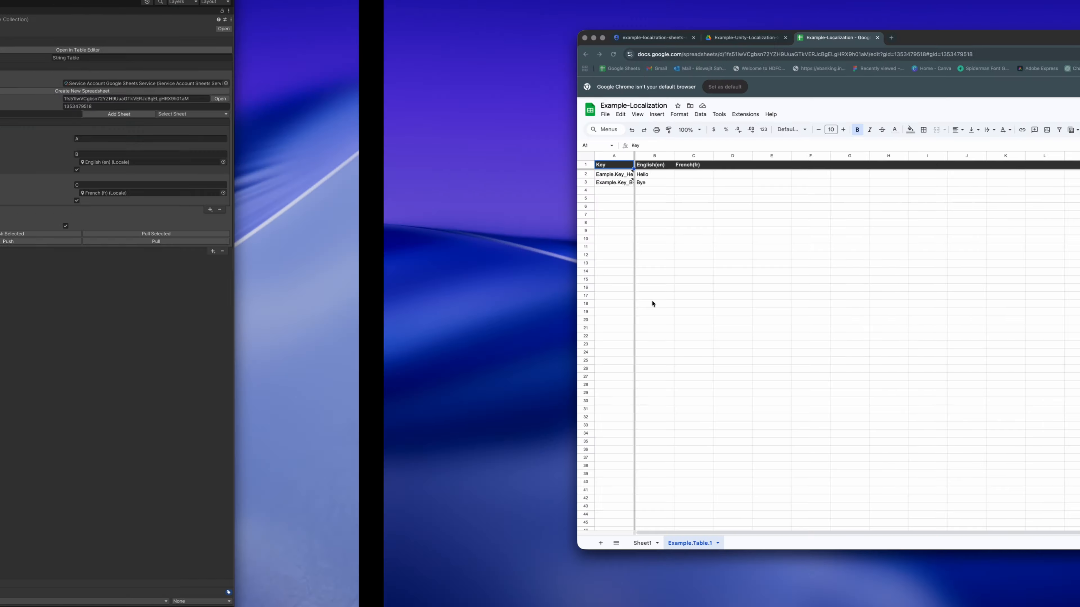
{"action": "mouse_move", "coordinate": [122, 183]}
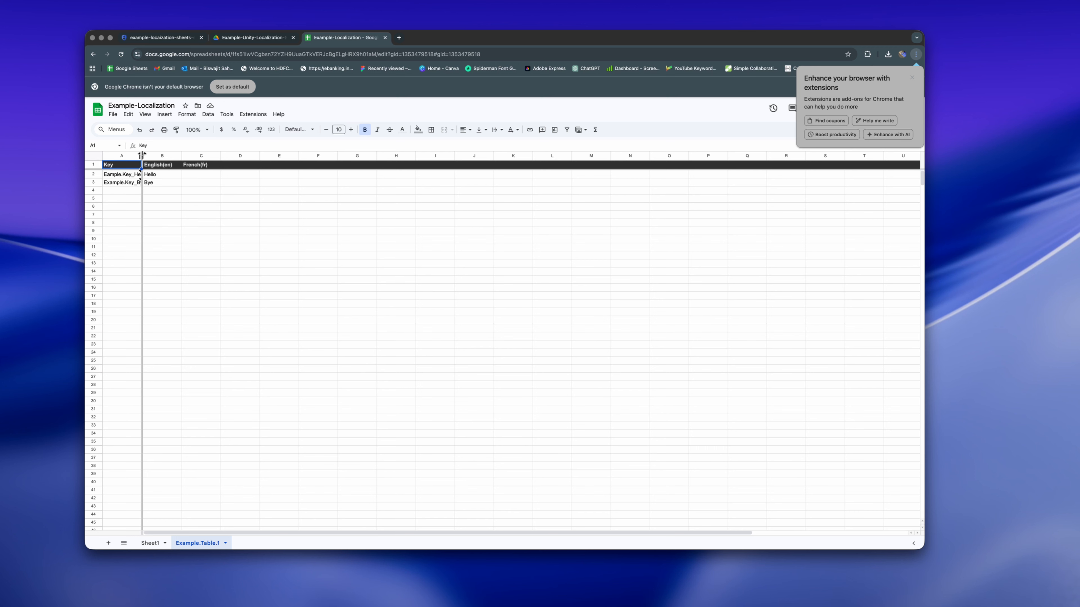
{"action": "left_click_drag", "start_coordinate": [141, 155], "coordinate": [244, 156]}
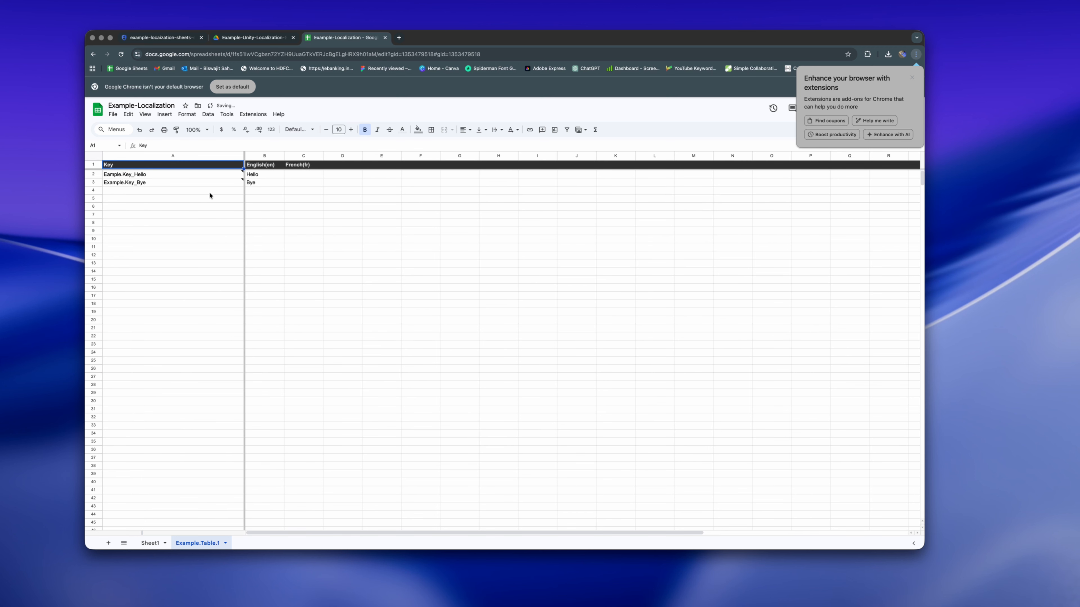
{"action": "left_click", "coordinate": [134, 177]}
{"action": "left_click", "coordinate": [134, 184]}
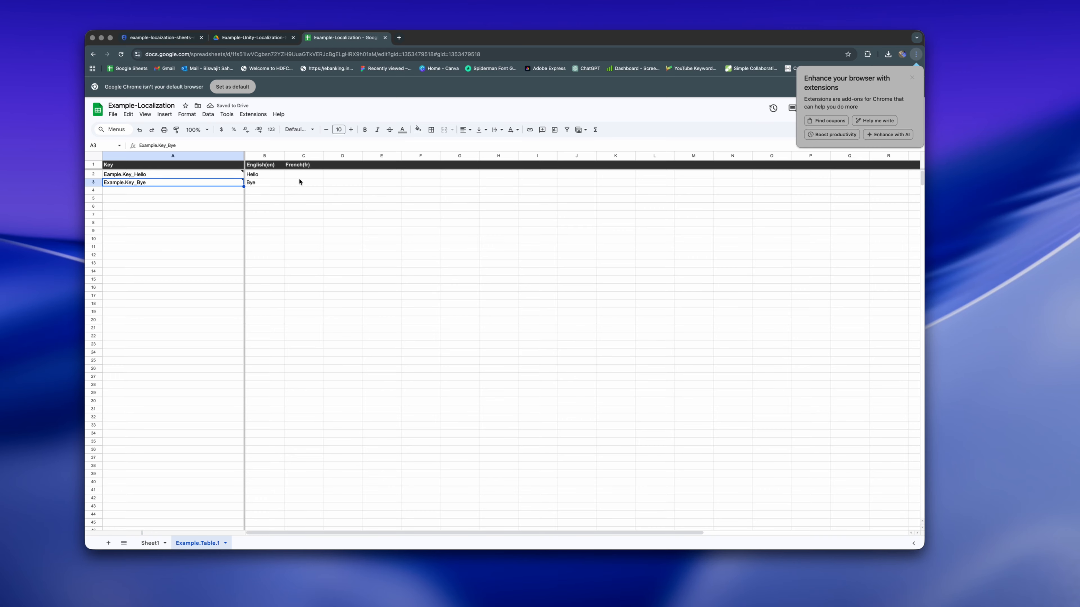
{"action": "left_click", "coordinate": [273, 182]}
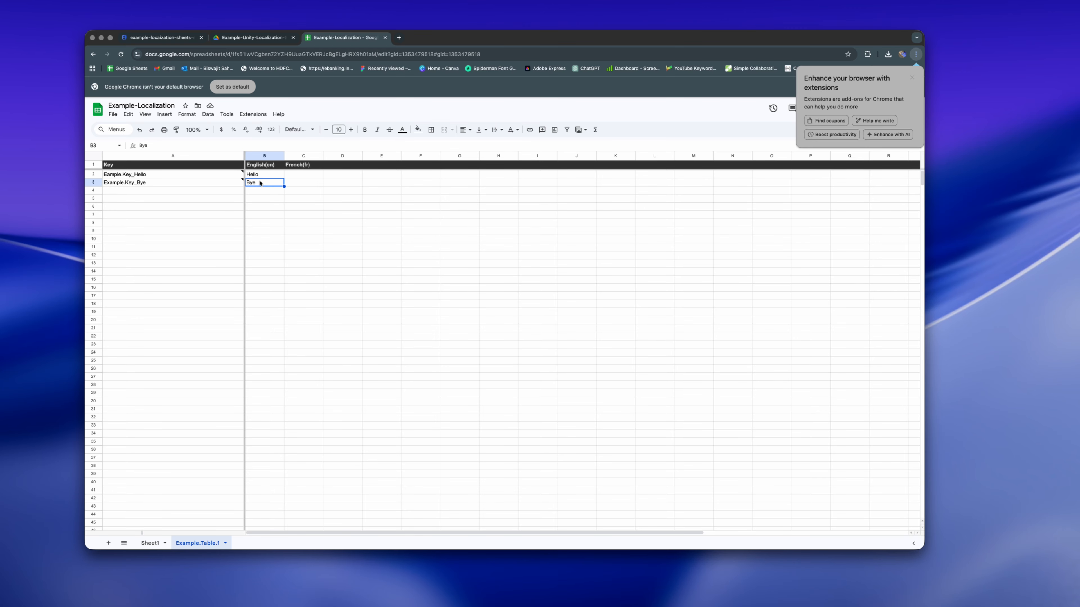
{"action": "key", "text": "super+Tab"}
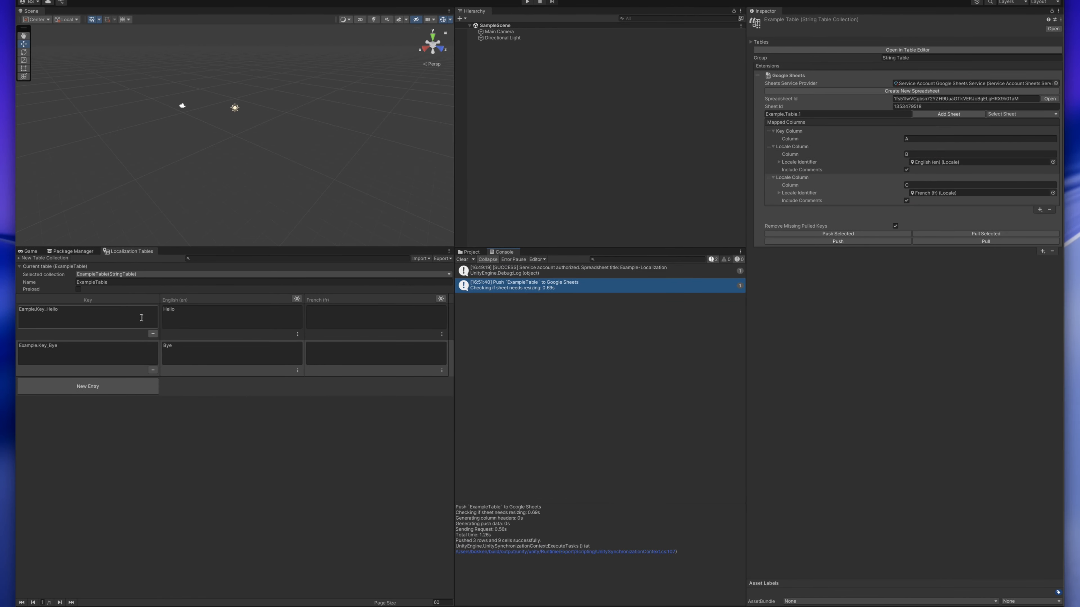